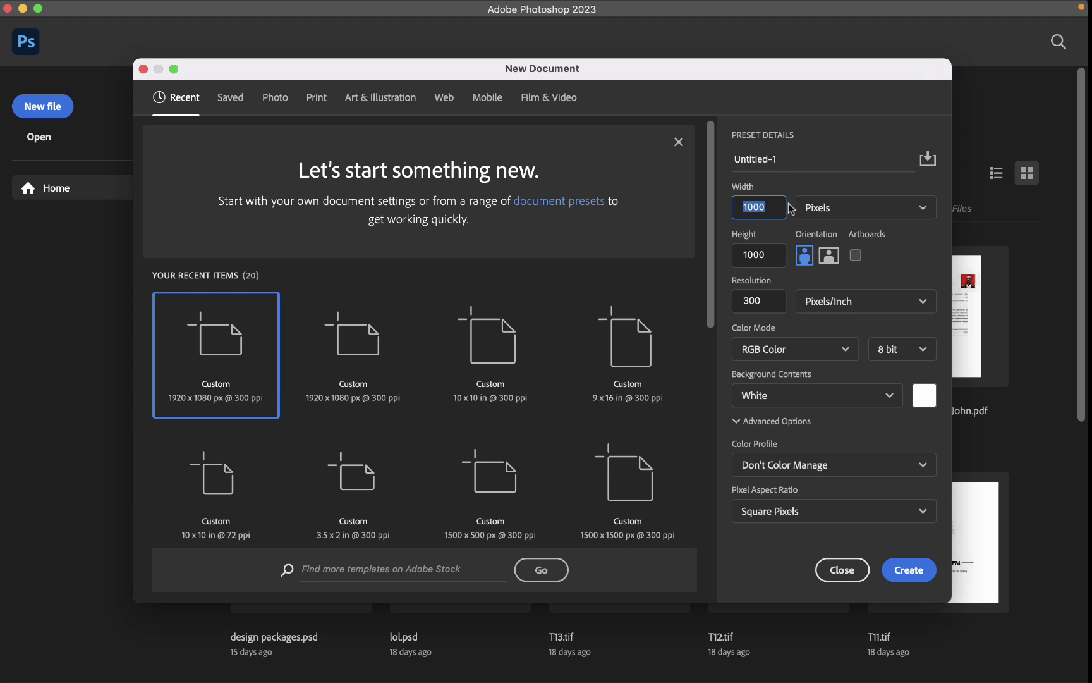
Create a new white 1000 by 1000 px document at 300 pixels per inch named "Social Sample"
{"action": "left_click", "coordinate": [775, 214]}
{"action": "left_click", "coordinate": [793, 158]}
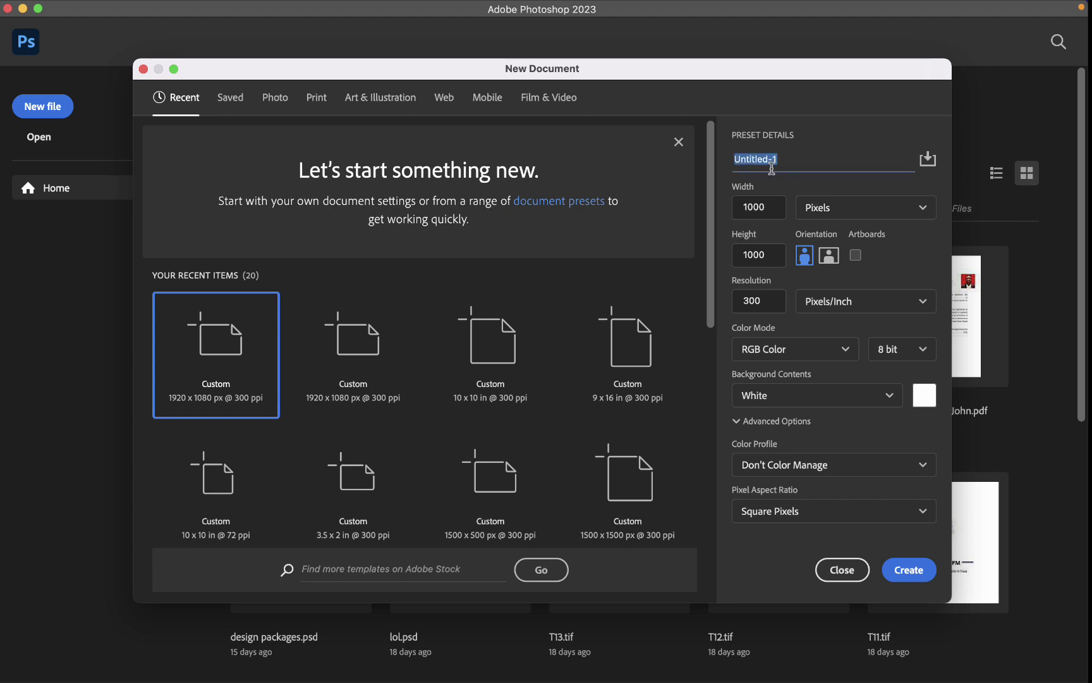
{"action": "type", "text": "Sample Socila"}
{"action": "key", "text": "super+a"}
{"action": "type", "text": "So"}
{"action": "left_click", "coordinate": [905, 572]}
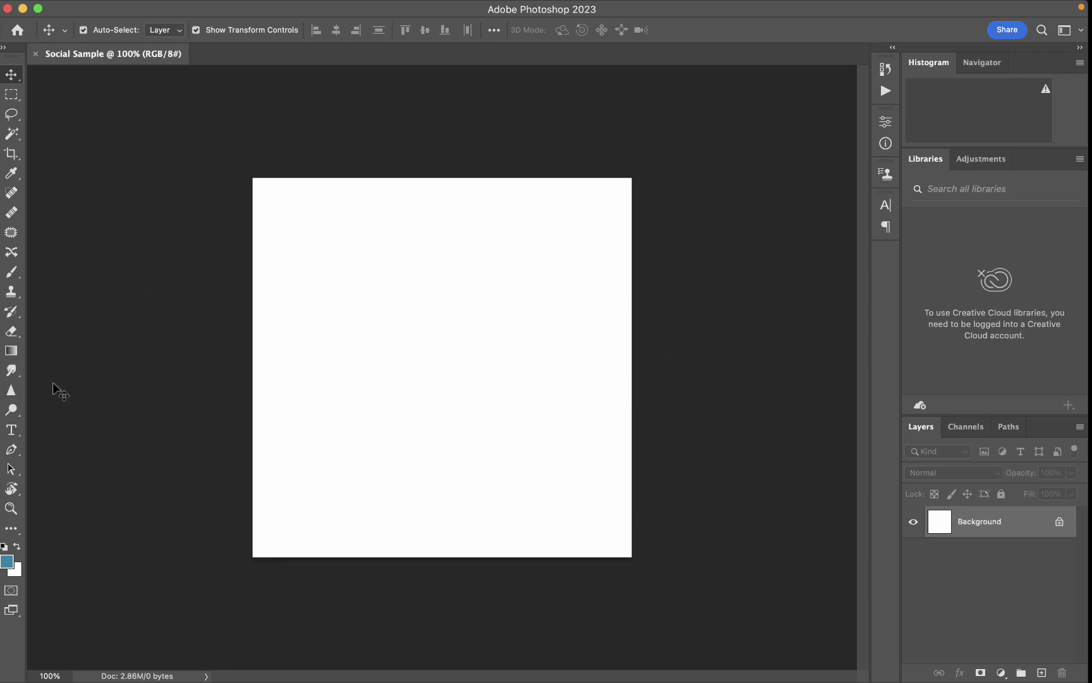
Create a rectangle shape 1920 px wide and 1080 px high with the Rectangle tool
{"action": "left_click", "coordinate": [12, 528]}
{"action": "right_click", "coordinate": [16, 531]}
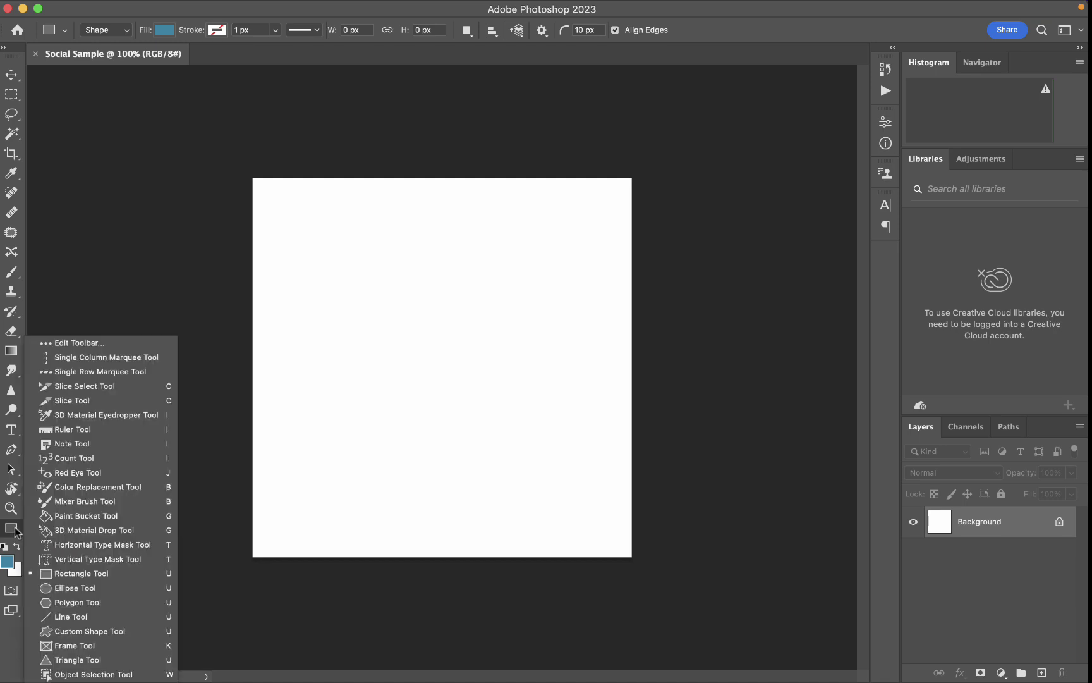
{"action": "left_click", "coordinate": [53, 573]}
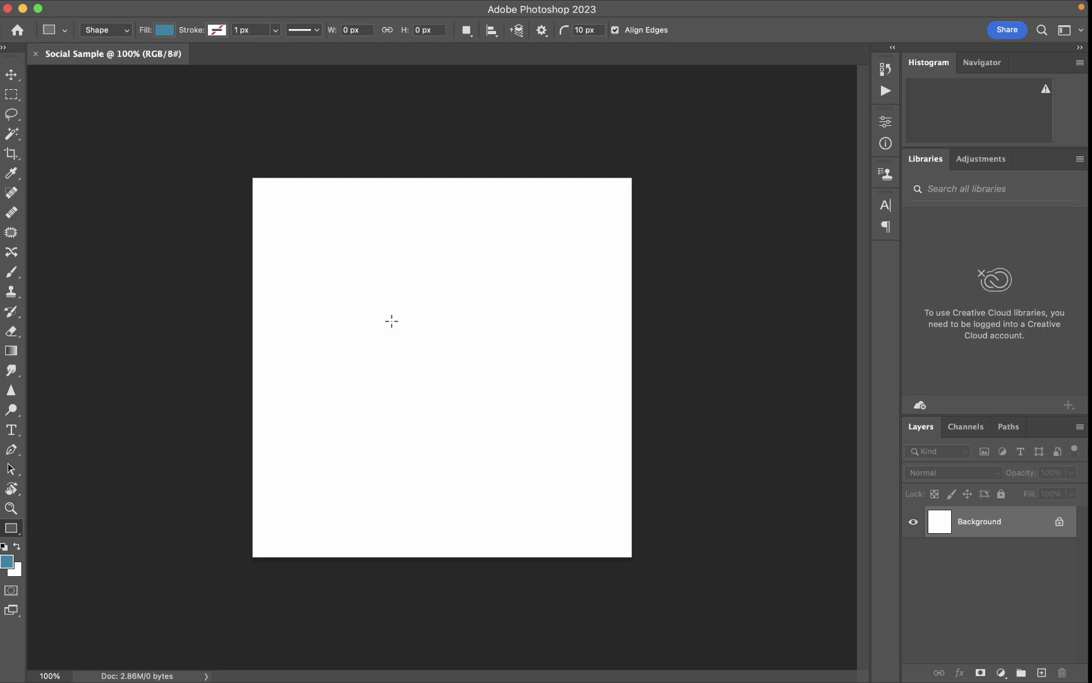
{"action": "left_click", "coordinate": [366, 319]}
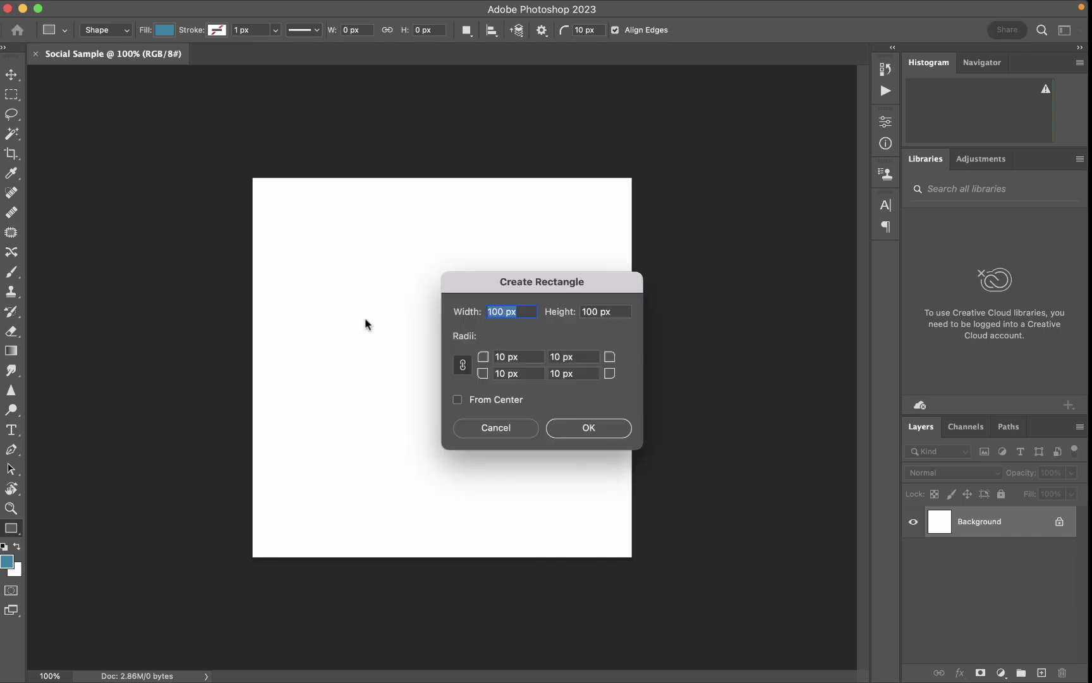
{"action": "double_click", "coordinate": [504, 311]}
{"action": "type", "text": "1920"}
{"action": "double_click", "coordinate": [598, 311]}
{"action": "type", "text": "1080"}
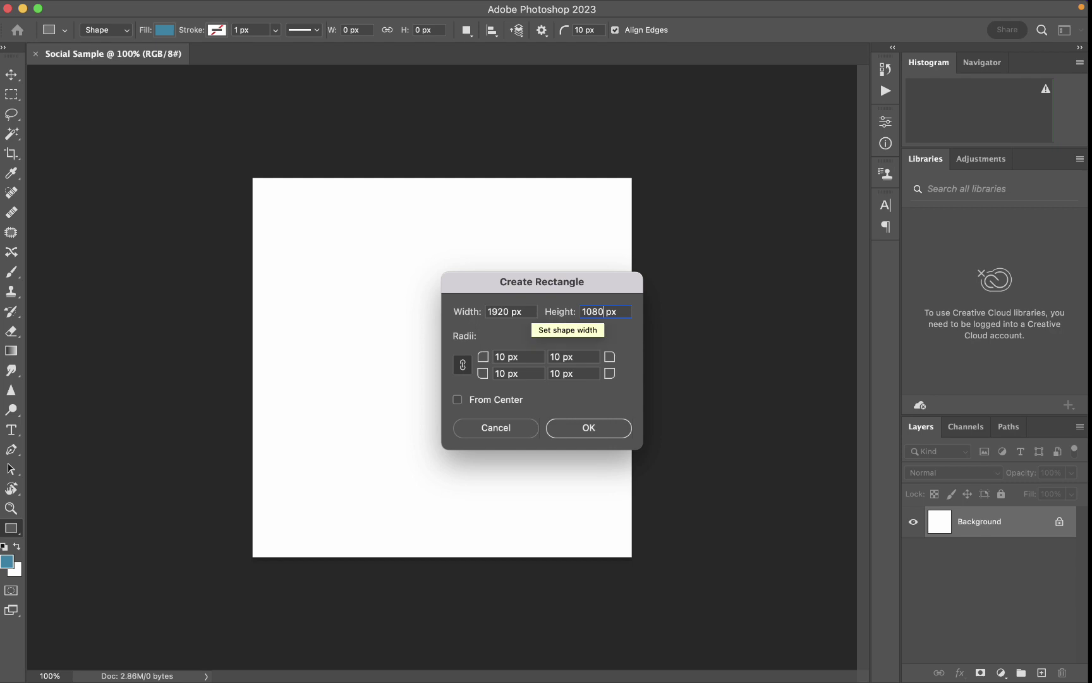
{"action": "left_click", "coordinate": [586, 430]}
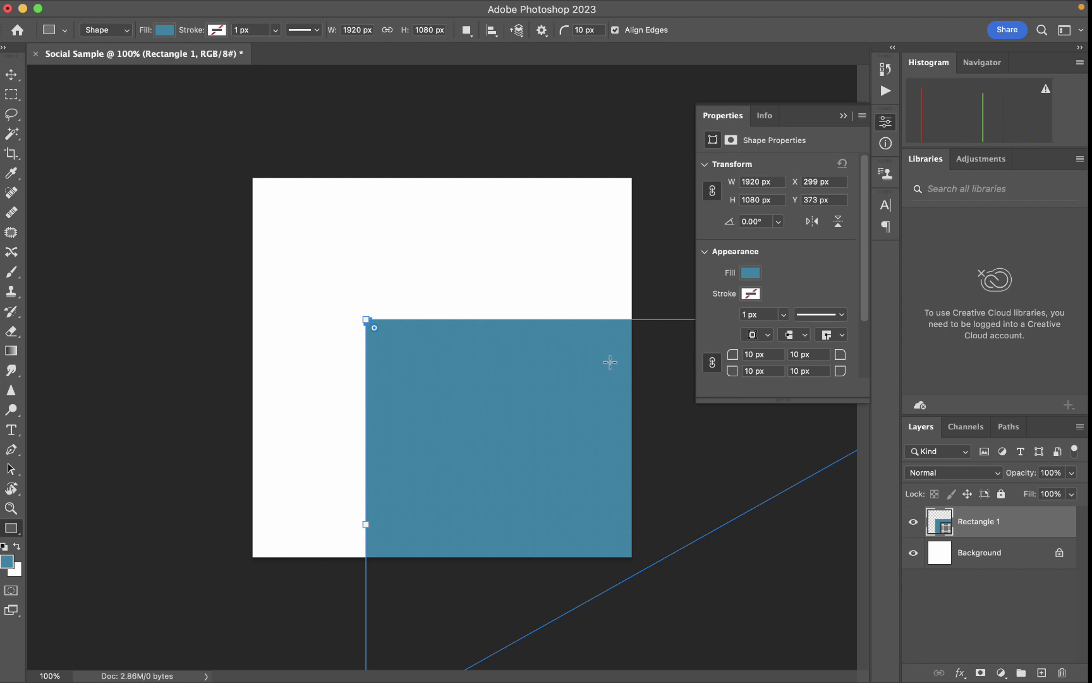
Scale the rectangle down proportionally to about 876 by 493 px and place it horizontally centred inside the canvas
{"action": "left_click", "coordinate": [10, 75]}
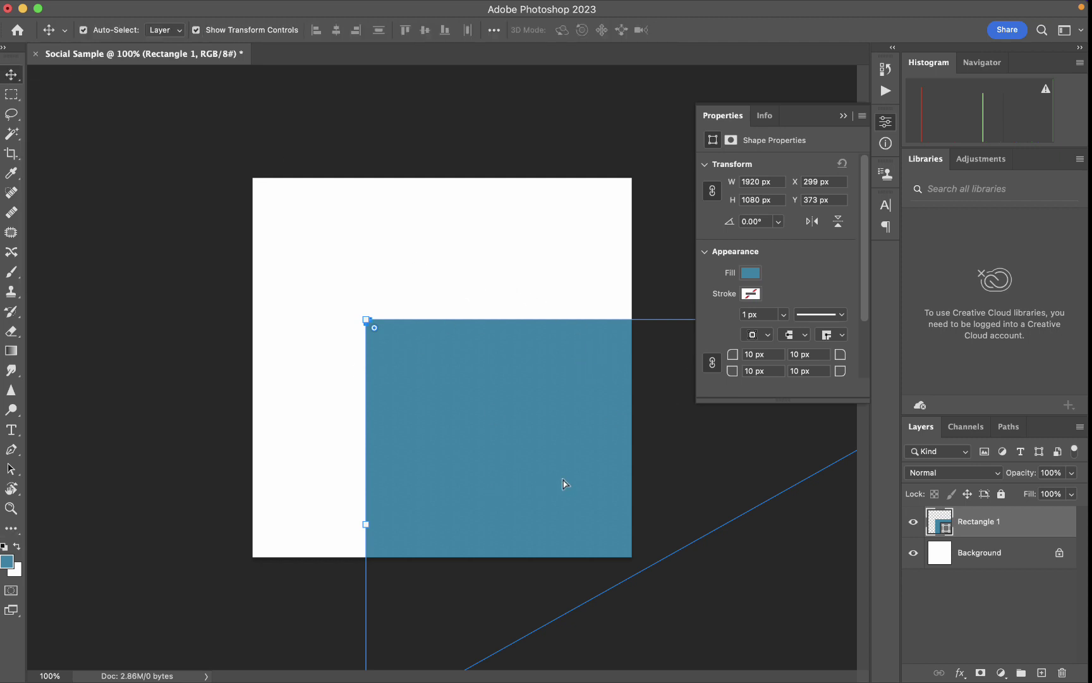
{"action": "left_click_drag", "start_coordinate": [563, 484], "coordinate": [317, 381]}
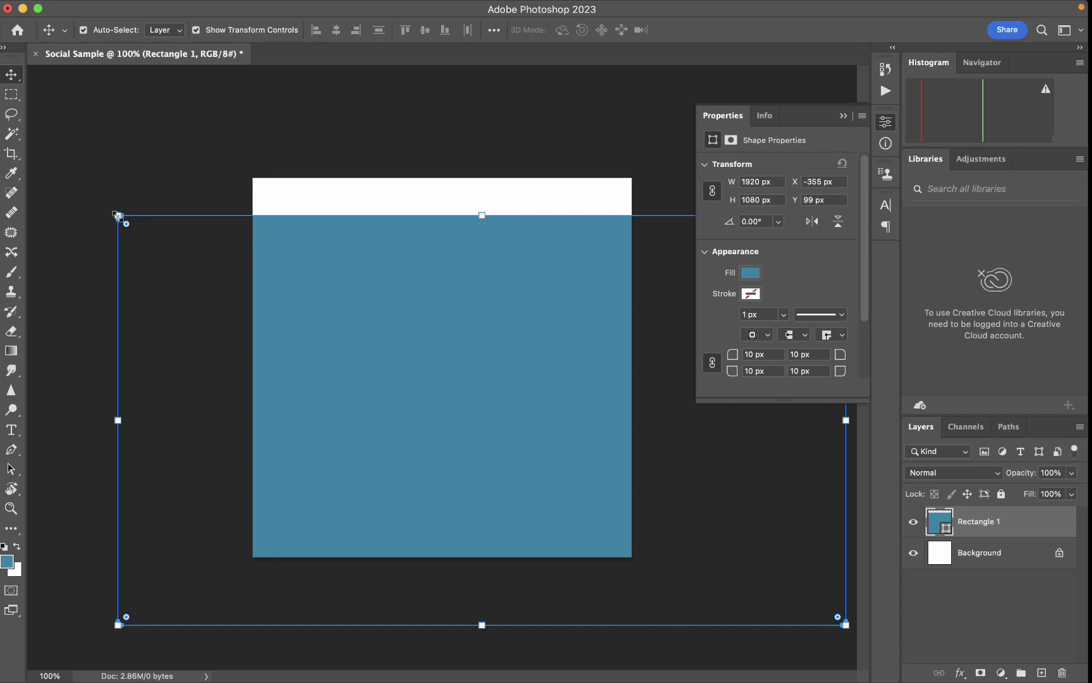
{"action": "left_click_drag", "start_coordinate": [118, 215], "coordinate": [227, 381]}
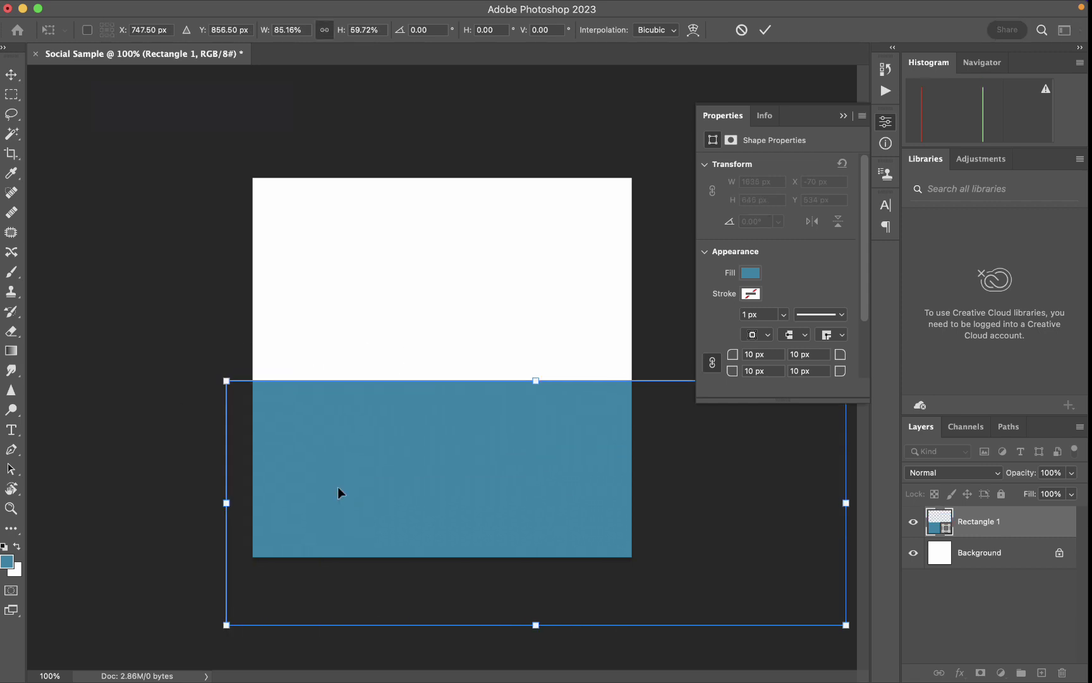
{"action": "key", "text": "super+z"}
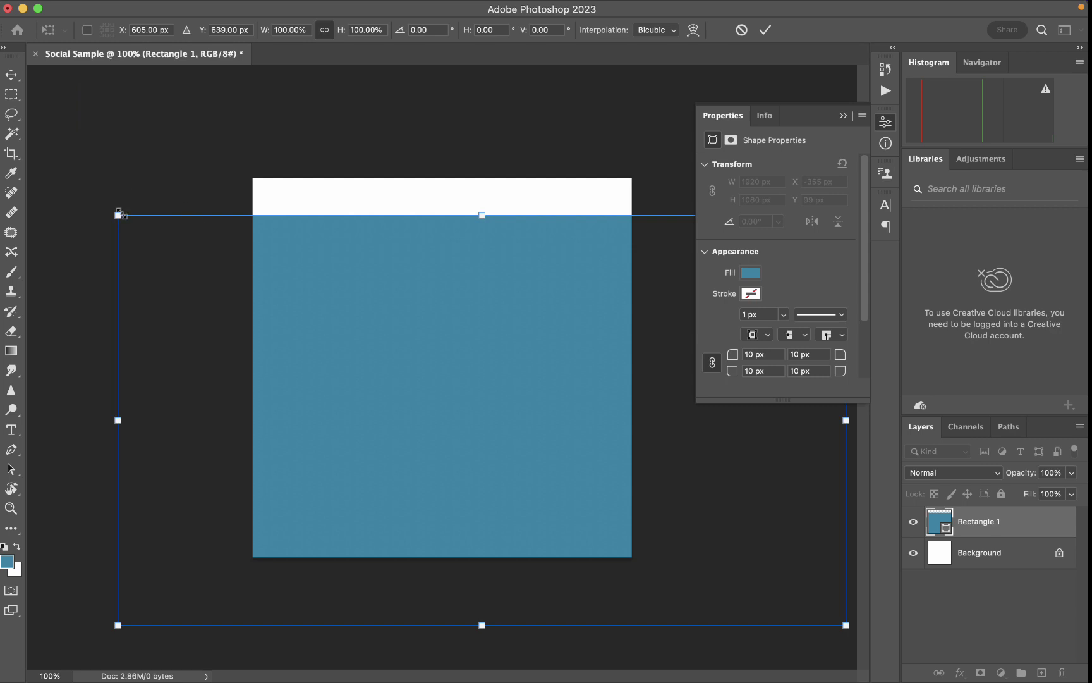
{"action": "left_click_drag", "start_coordinate": [118, 214], "coordinate": [313, 376]}
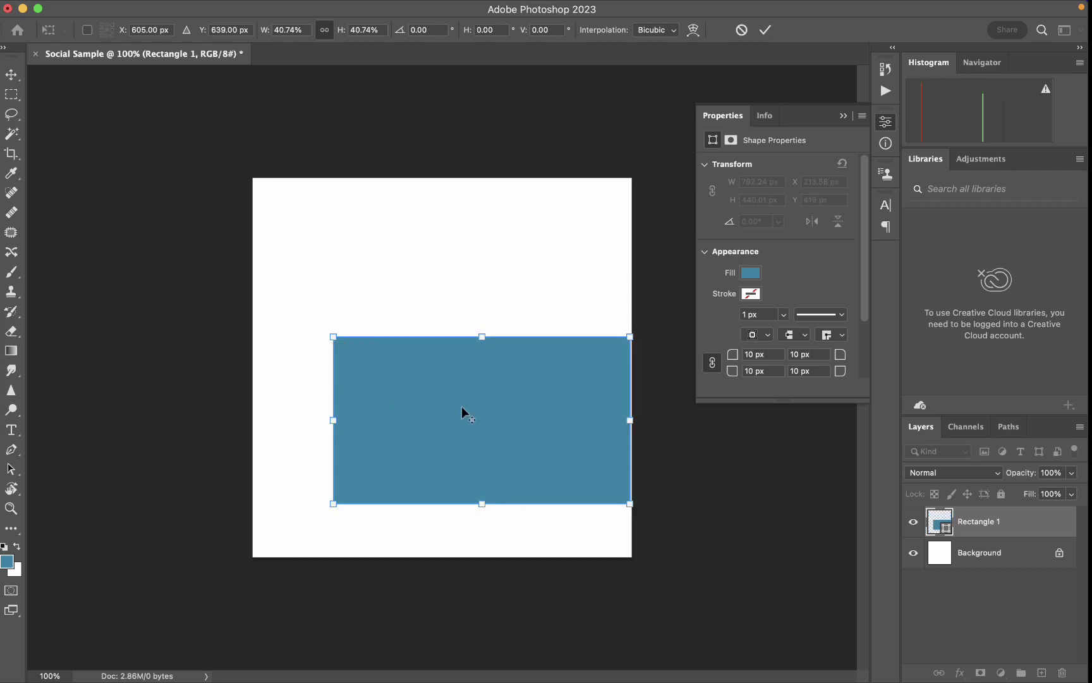
{"action": "left_click_drag", "start_coordinate": [493, 422], "coordinate": [455, 349]}
{"action": "left_click_drag", "start_coordinate": [591, 265], "coordinate": [607, 247]}
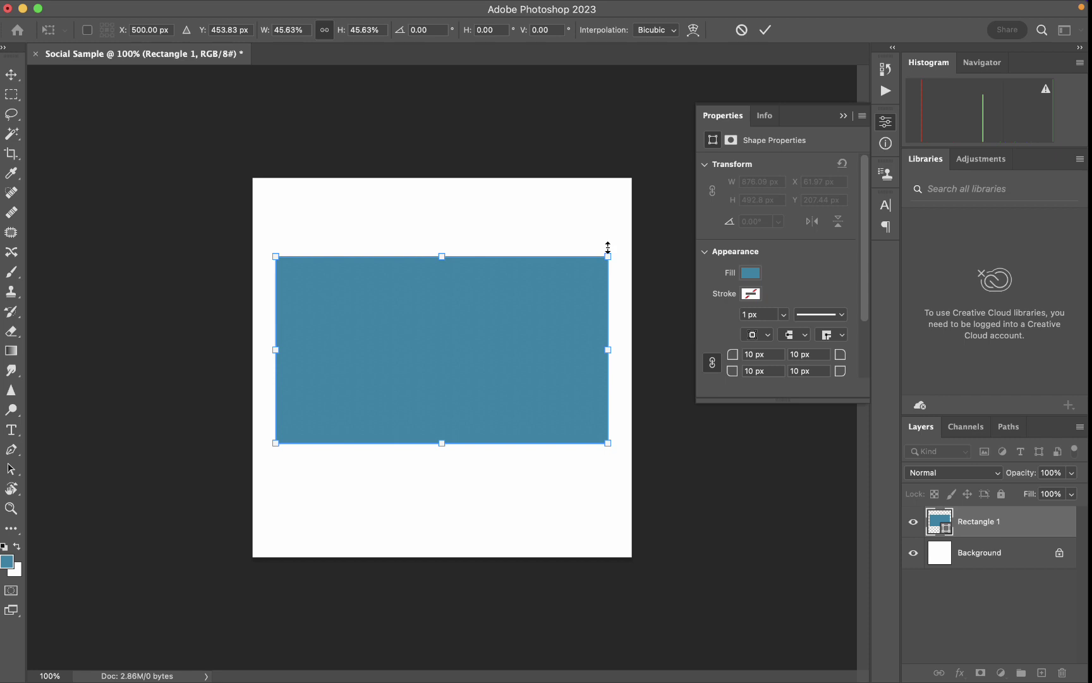
{"action": "key", "text": "Return"}
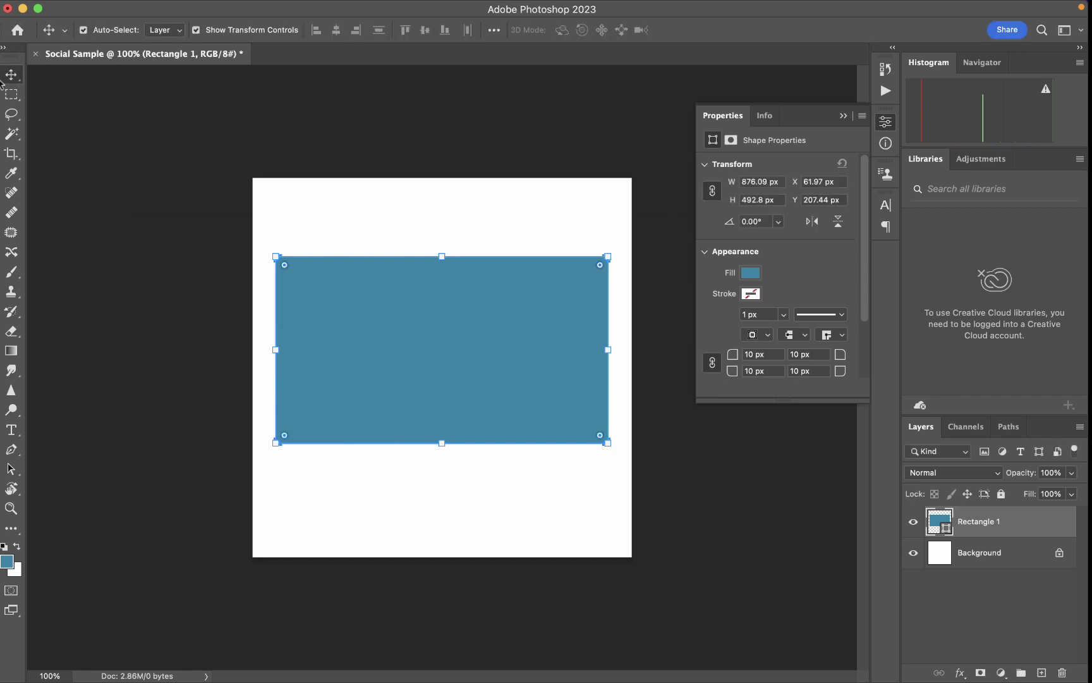
{"action": "left_click", "coordinate": [153, 127]}
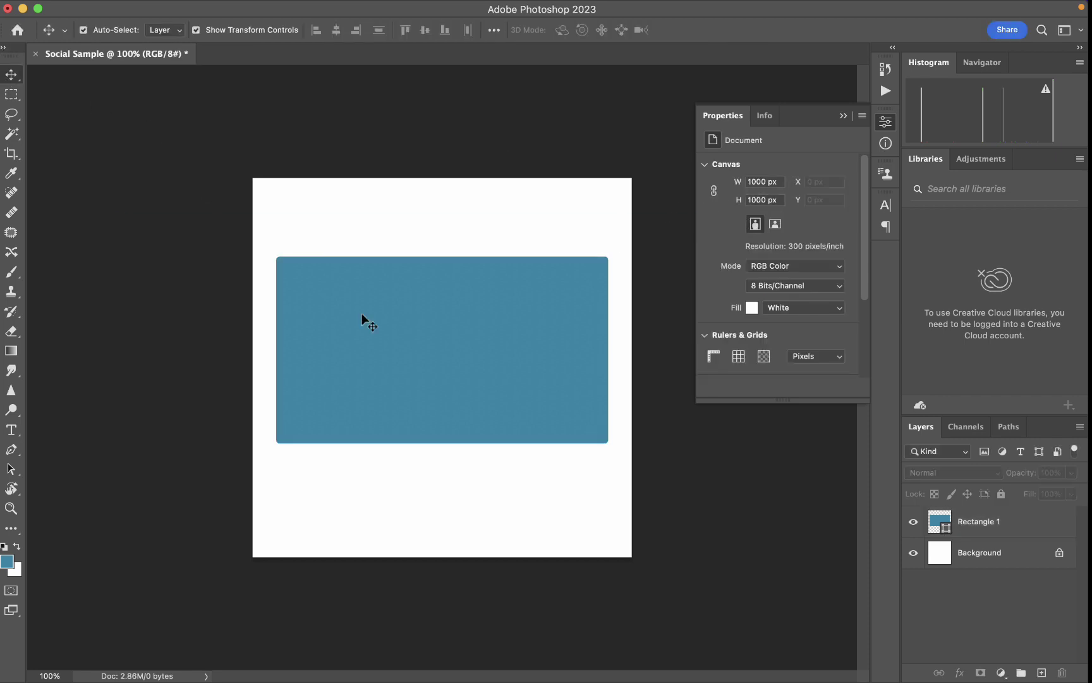
Centre the rectangle vertically on the canvas by aligning it to a selection of the whole canvas
{"action": "left_click", "coordinate": [500, 378]}
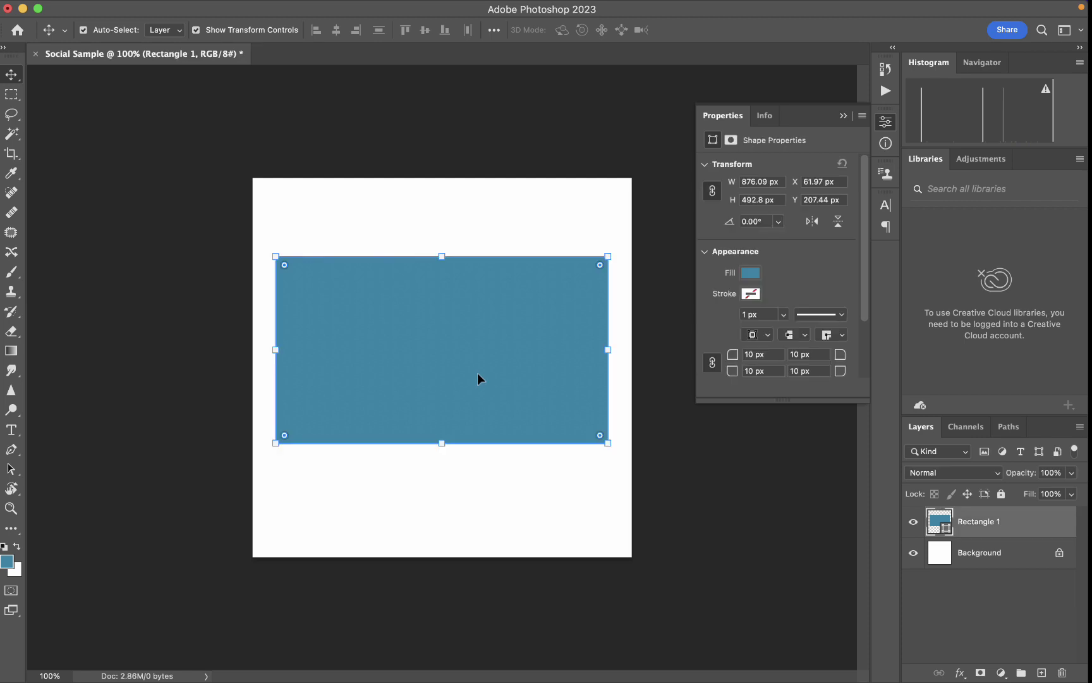
{"action": "key", "text": "super+a"}
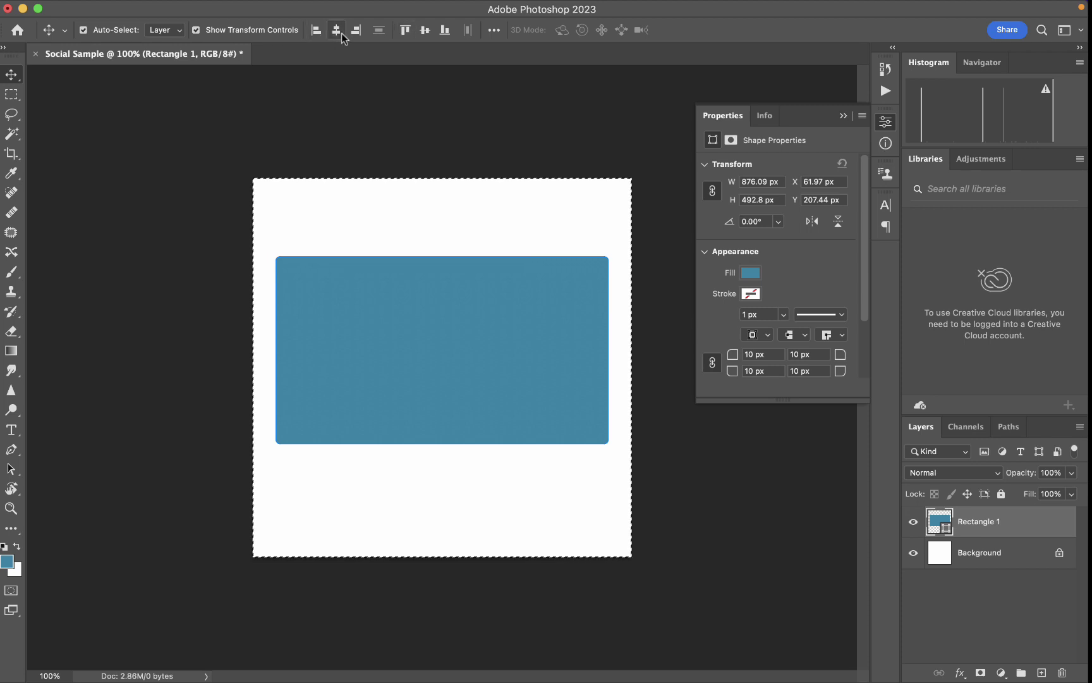
{"action": "left_click", "coordinate": [429, 33]}
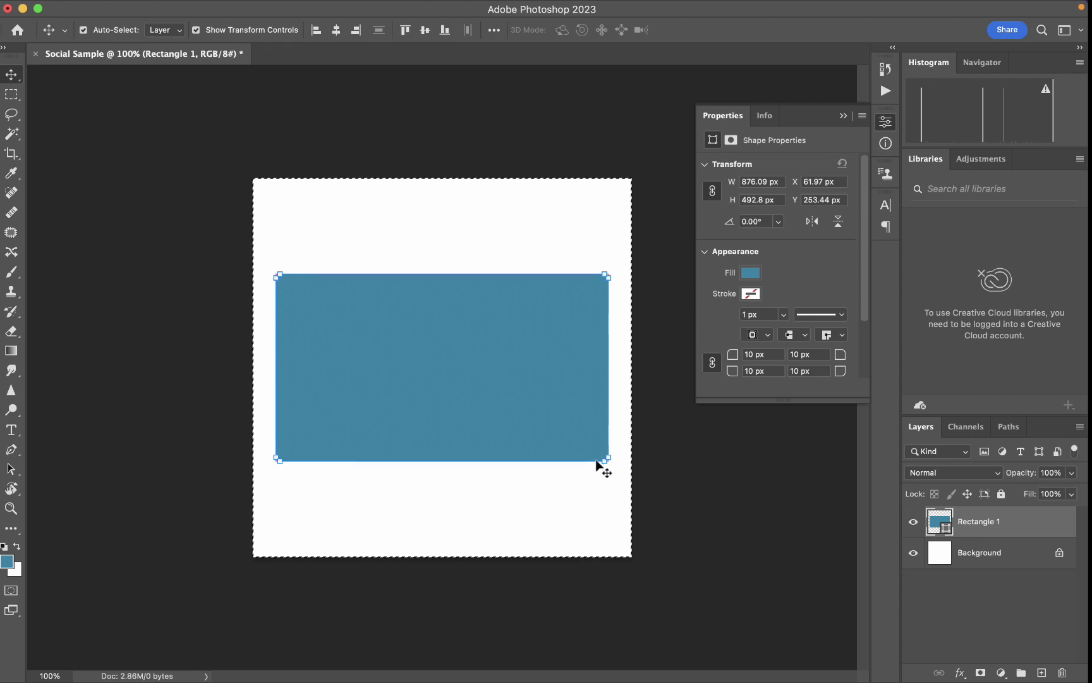
{"action": "key", "text": "super+d"}
{"action": "left_click", "coordinate": [608, 484]}
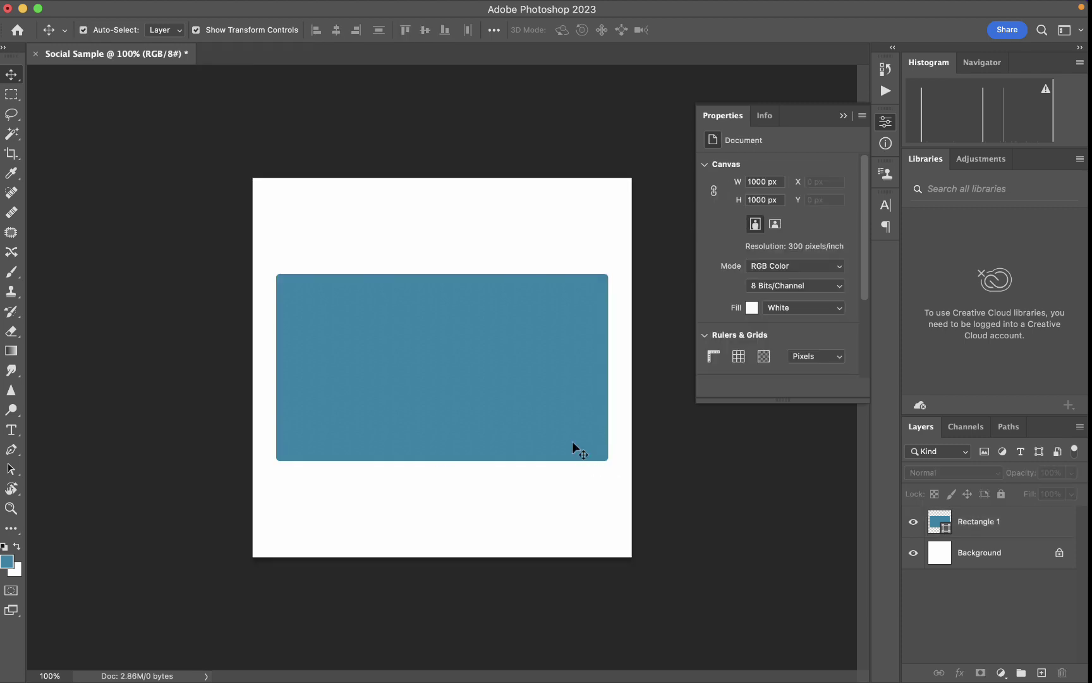
Set all corner radii of the rectangle to 0 px in its shape properties
{"action": "left_click", "coordinate": [550, 421]}
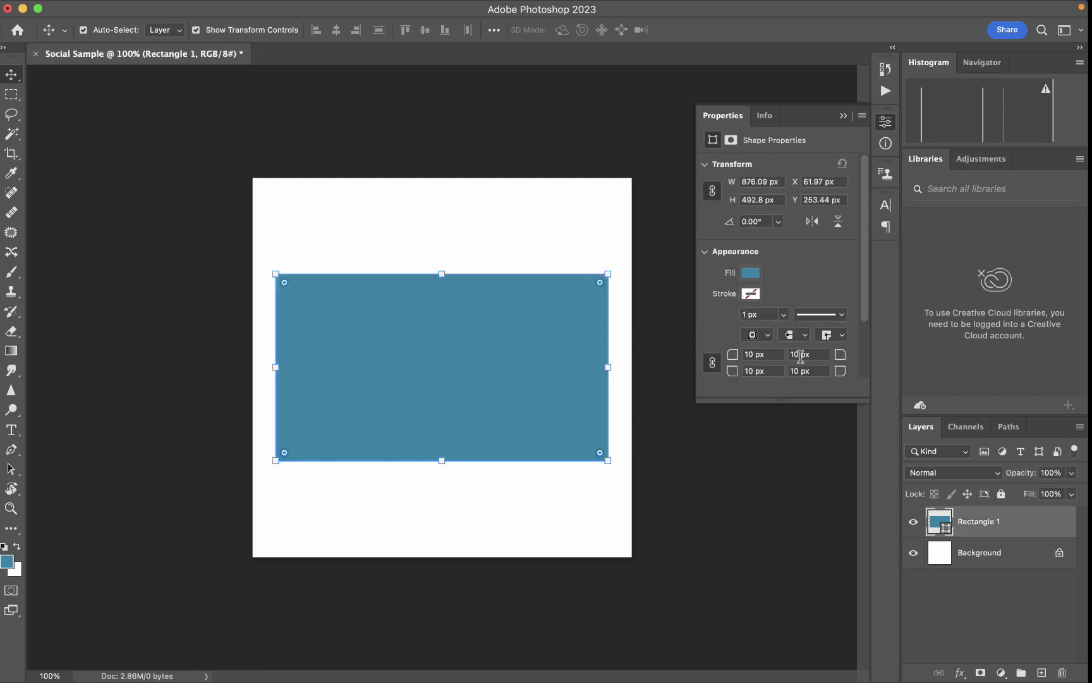
{"action": "double_click", "coordinate": [799, 356]}
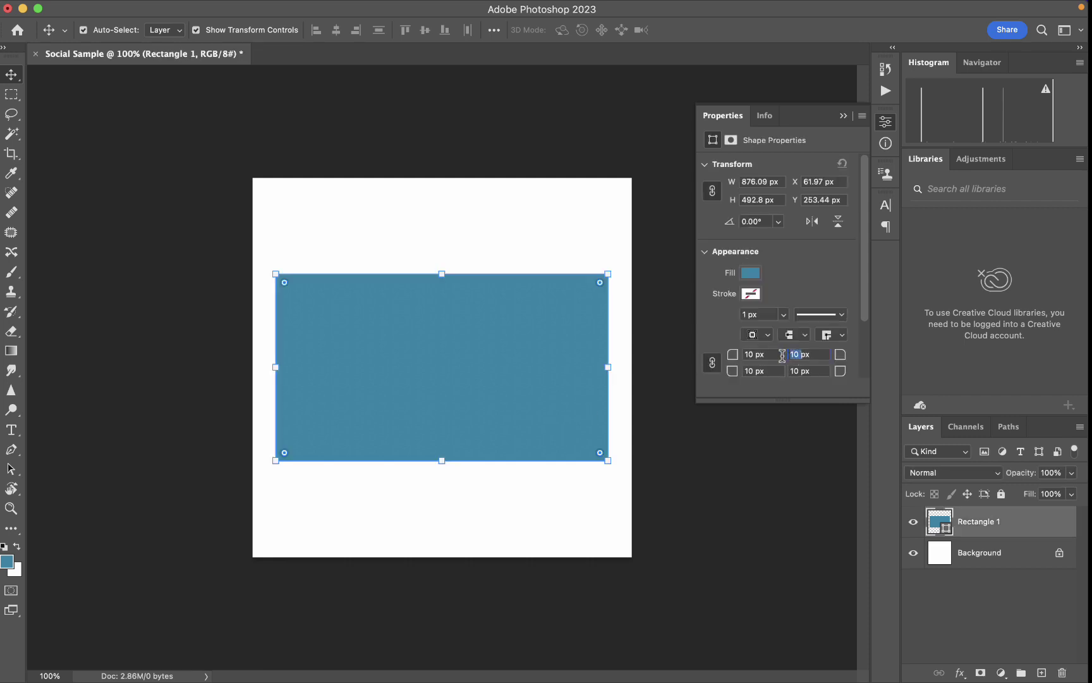
{"action": "left_click", "coordinate": [884, 124]}
{"action": "left_click", "coordinate": [883, 124]}
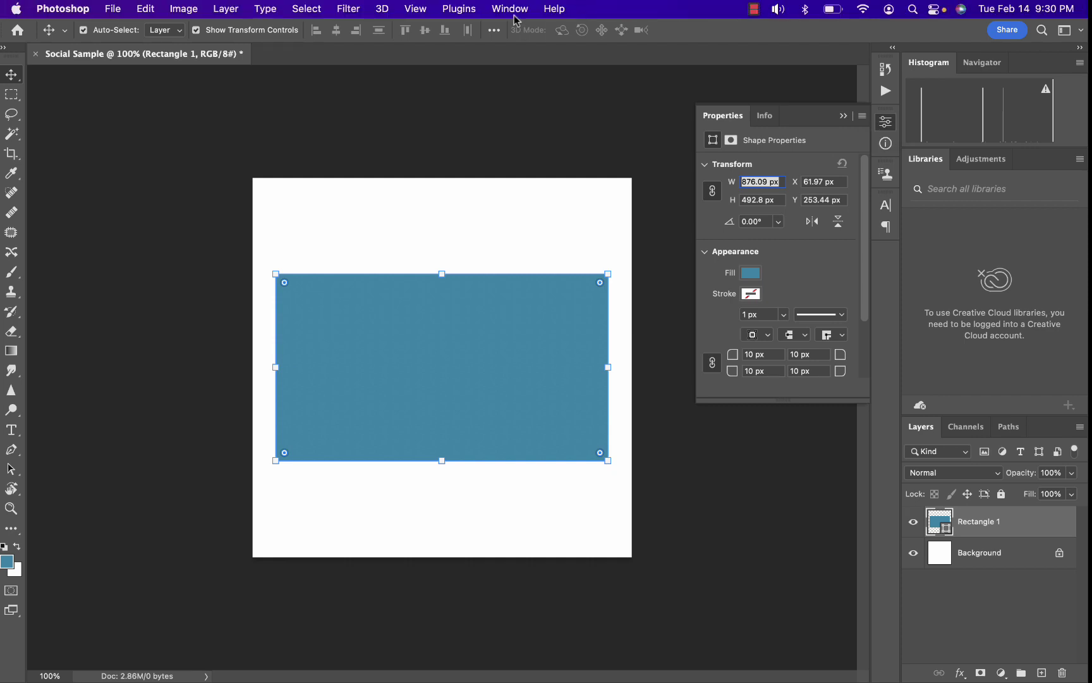
{"action": "left_click", "coordinate": [509, 9]}
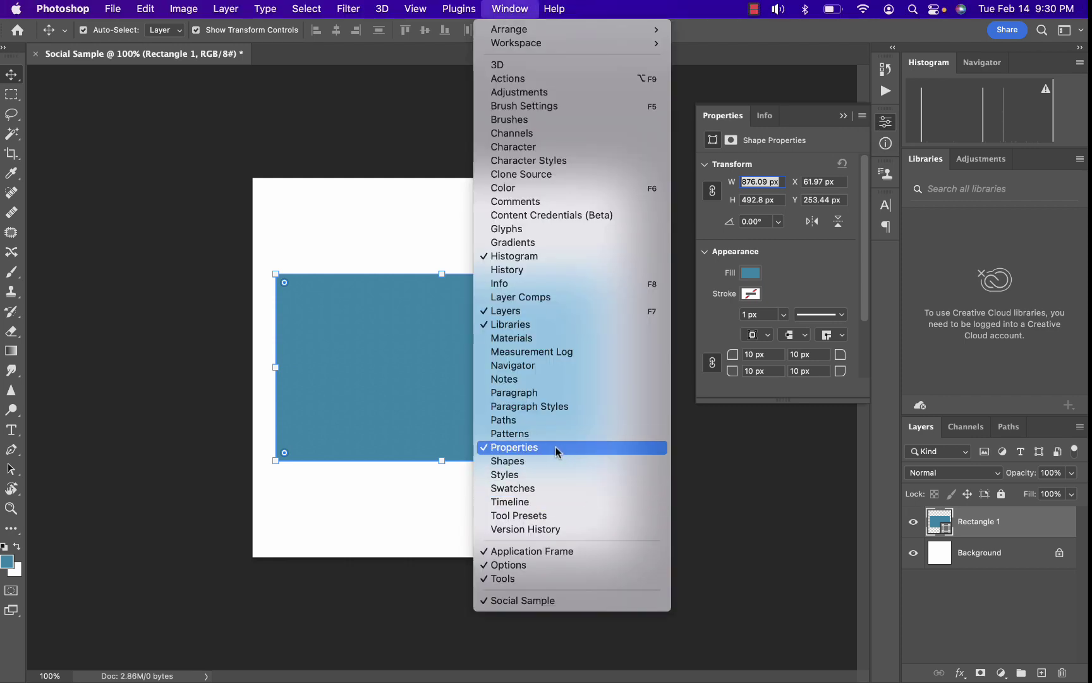
{"action": "left_click", "coordinate": [396, 411]}
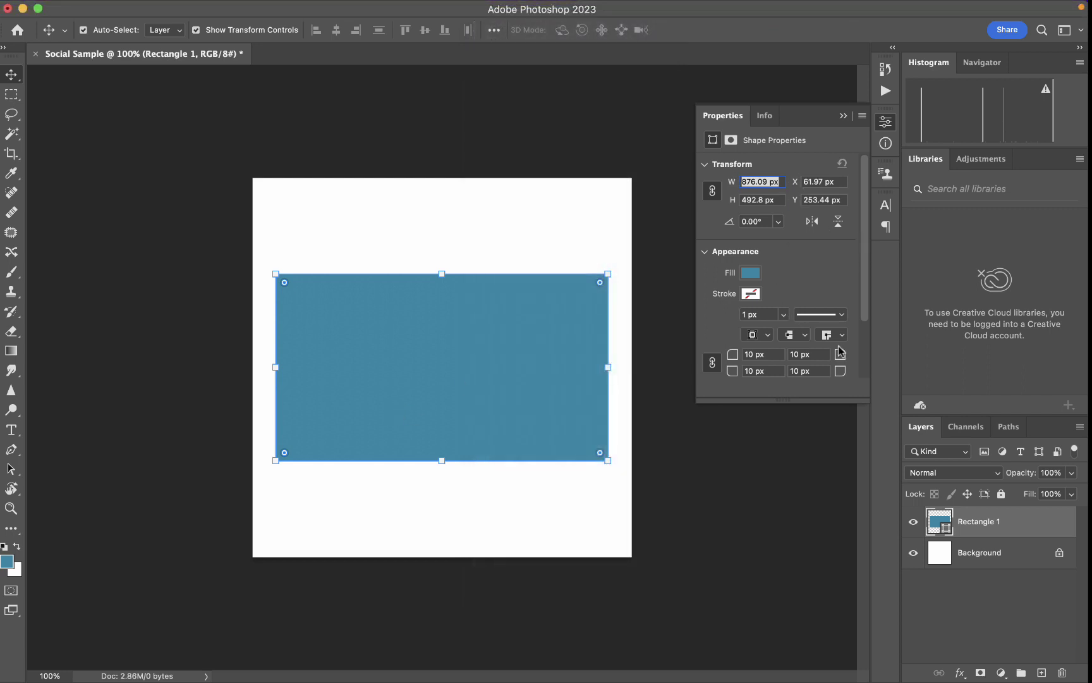
{"action": "left_click_drag", "start_coordinate": [838, 356], "coordinate": [676, 360]}
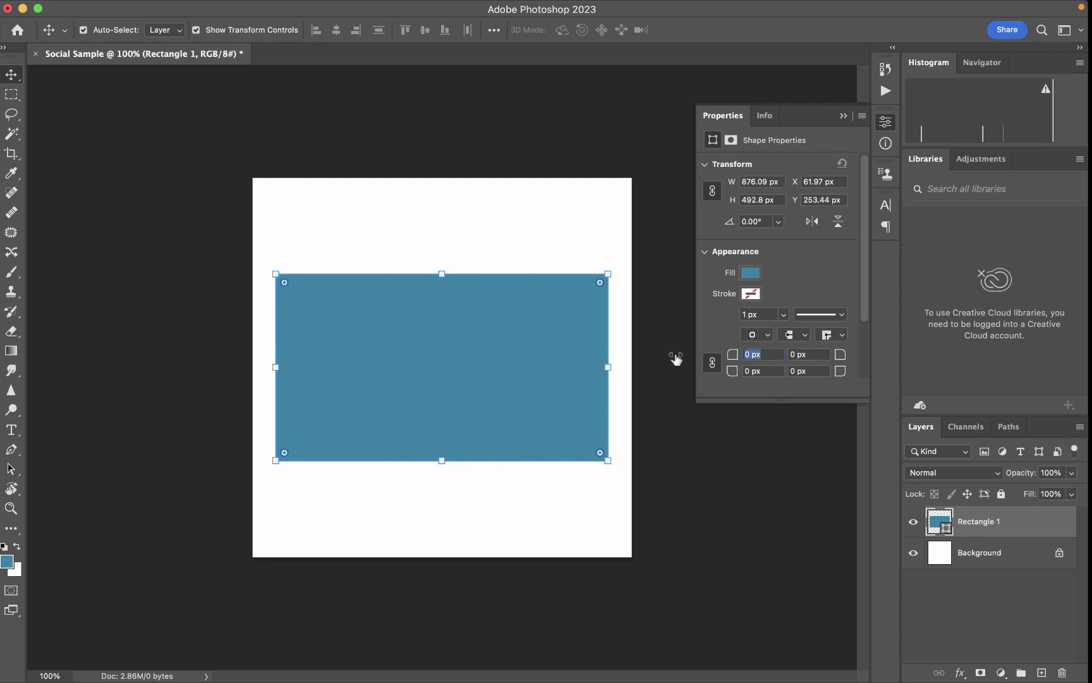
Try a linked corner radius of 196 px on the rectangle and return all corners to 0 px
{"action": "left_click", "coordinate": [713, 365]}
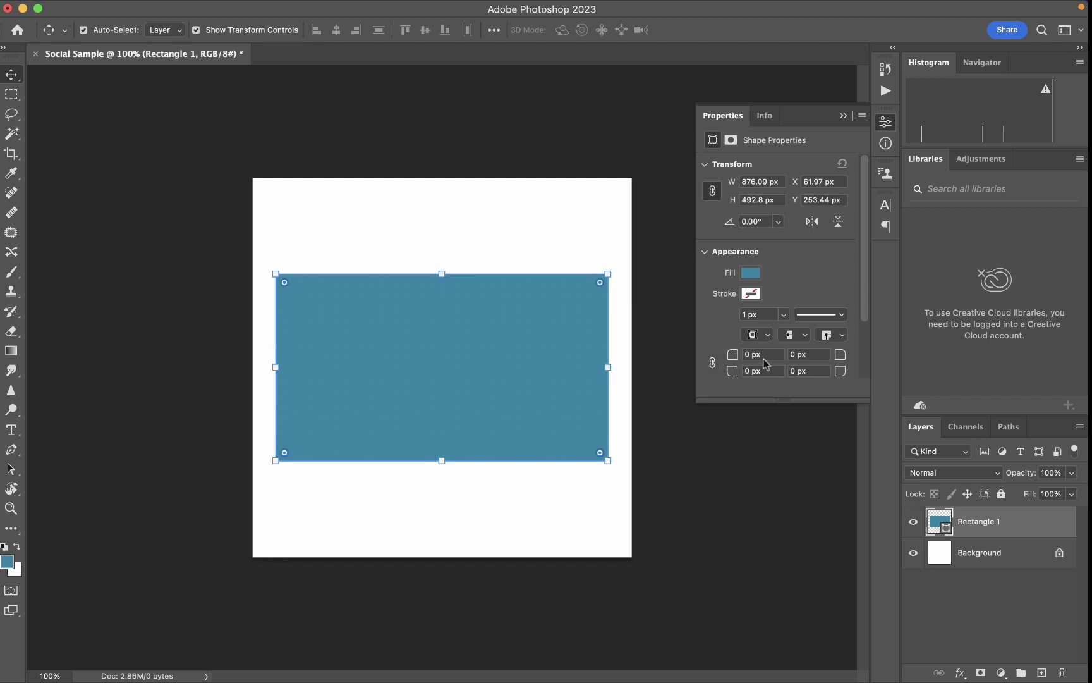
{"action": "left_click_drag", "start_coordinate": [735, 360], "coordinate": [683, 372]}
{"action": "left_click", "coordinate": [712, 364]}
{"action": "left_click_drag", "start_coordinate": [840, 355], "coordinate": [926, 348]}
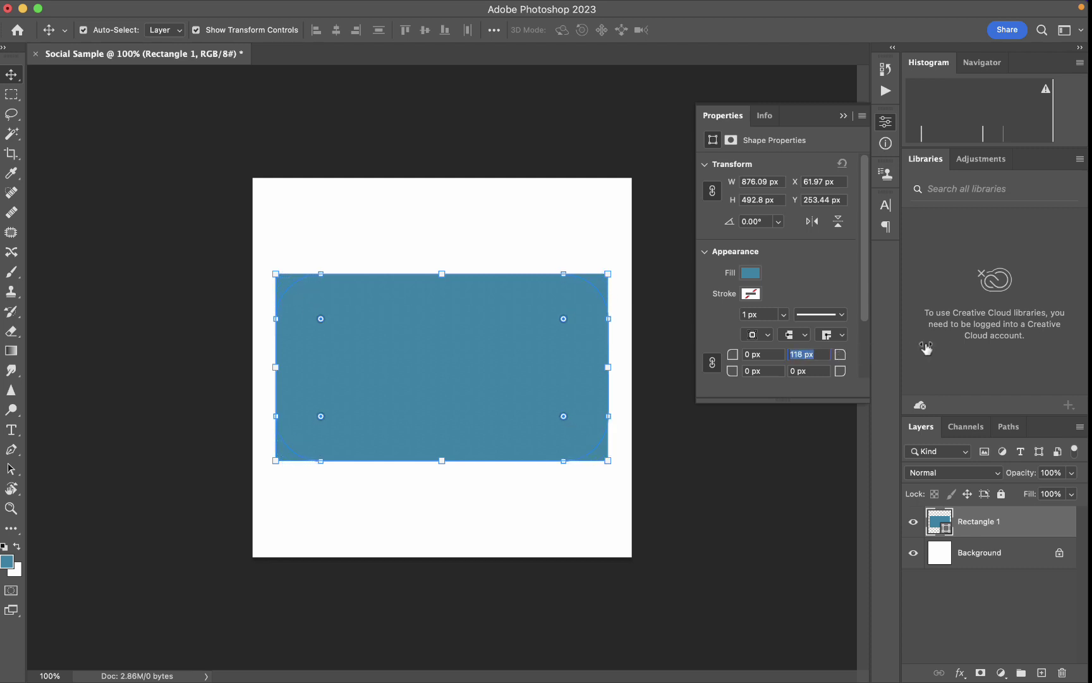
{"action": "type", "text": "196"}
{"action": "key", "text": "Return"}
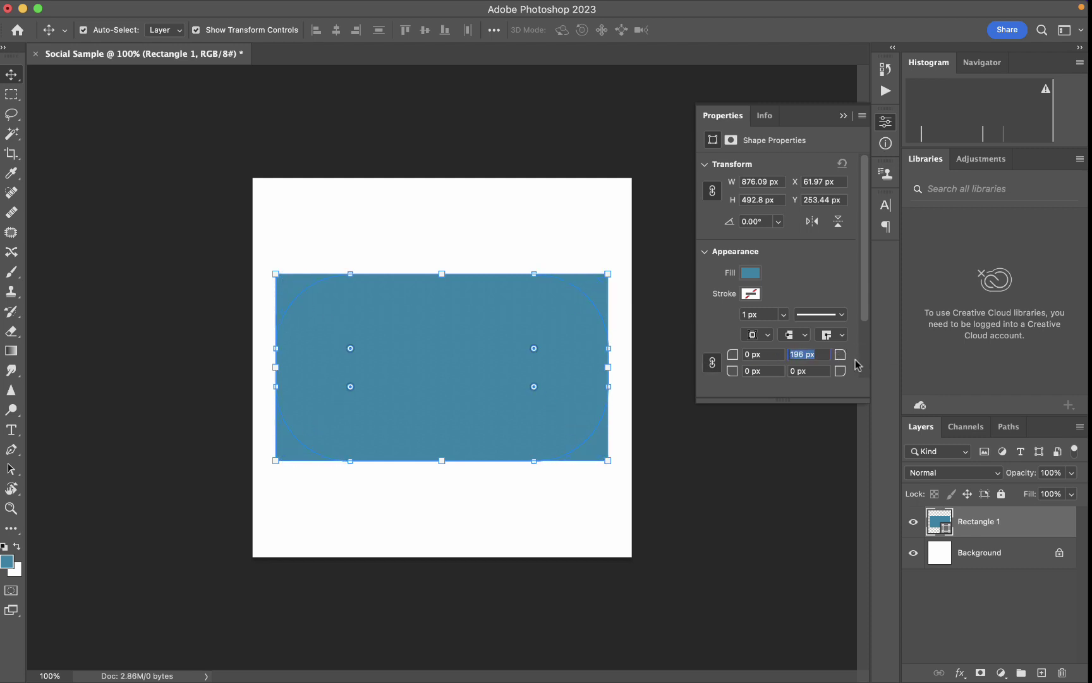
{"action": "left_click_drag", "start_coordinate": [840, 354], "coordinate": [613, 354]}
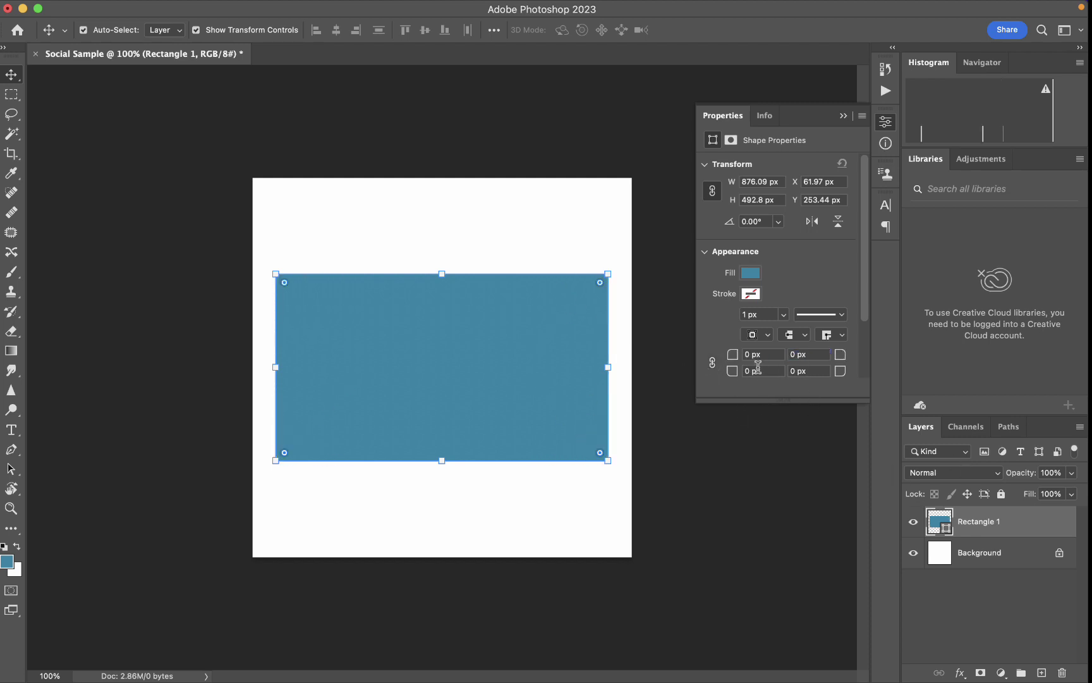
Move the rectangle straight up into the upper part of the canvas, leaving room below it
{"action": "left_click", "coordinate": [658, 482]}
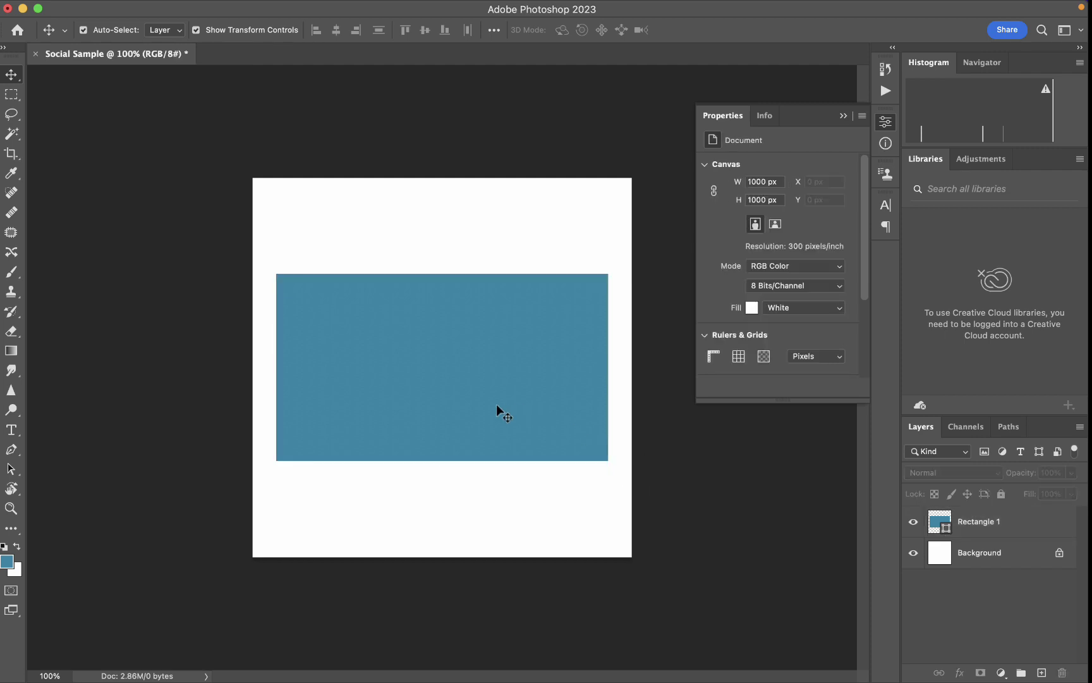
{"action": "left_click_drag", "start_coordinate": [495, 404], "coordinate": [509, 323]}
Try adding a text box below the rectangle and delete the resulting Lorem ipsum text layer
{"action": "left_click", "coordinate": [524, 445]}
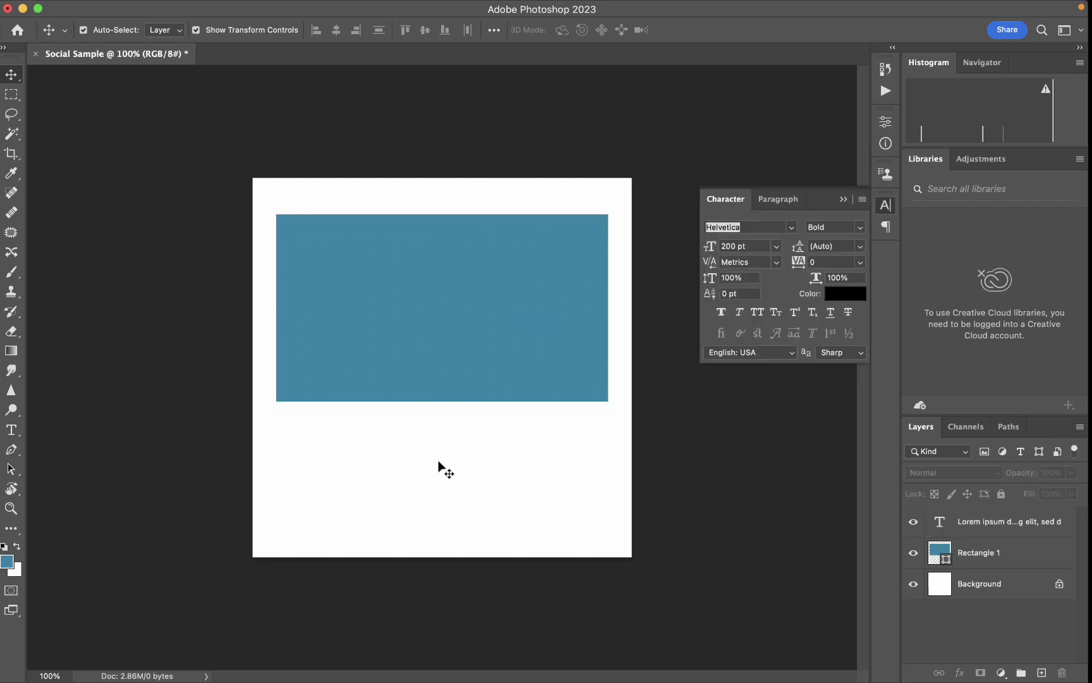
{"action": "key", "text": "t"}
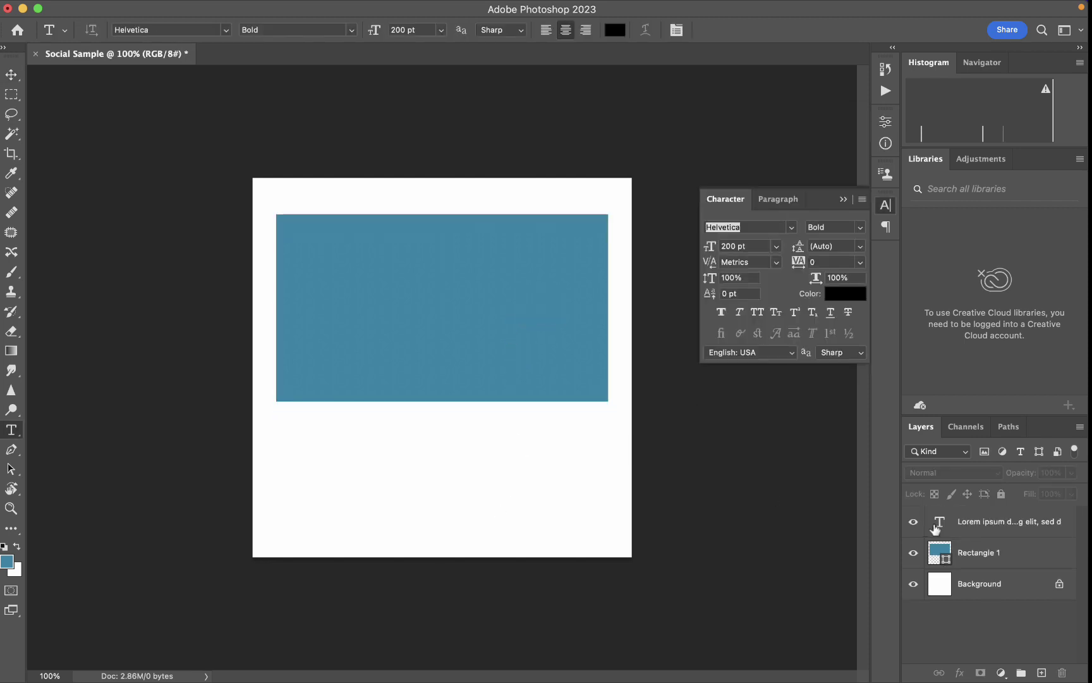
{"action": "left_click", "coordinate": [989, 531]}
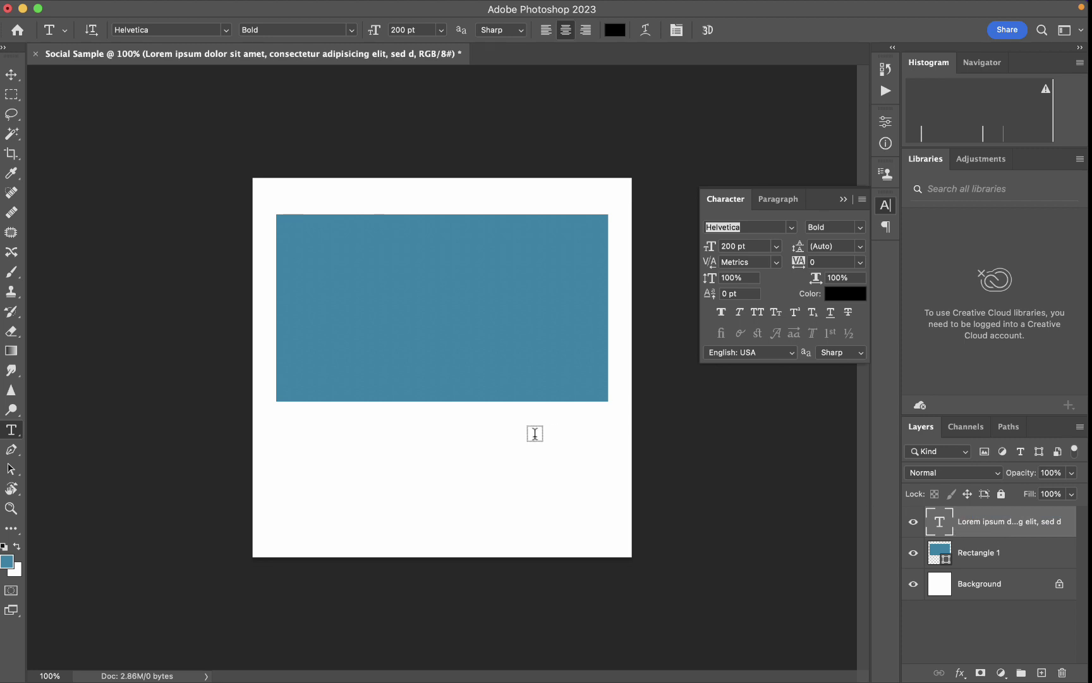
{"action": "key", "text": "v"}
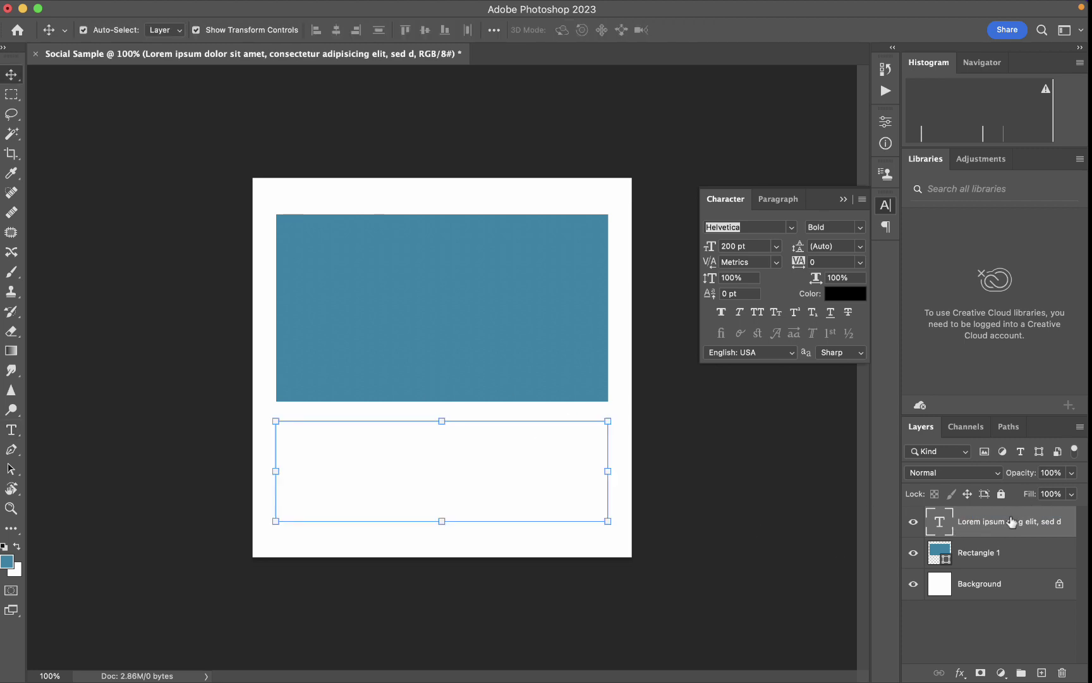
{"action": "key", "text": "Delete"}
{"action": "left_click", "coordinate": [441, 501]}
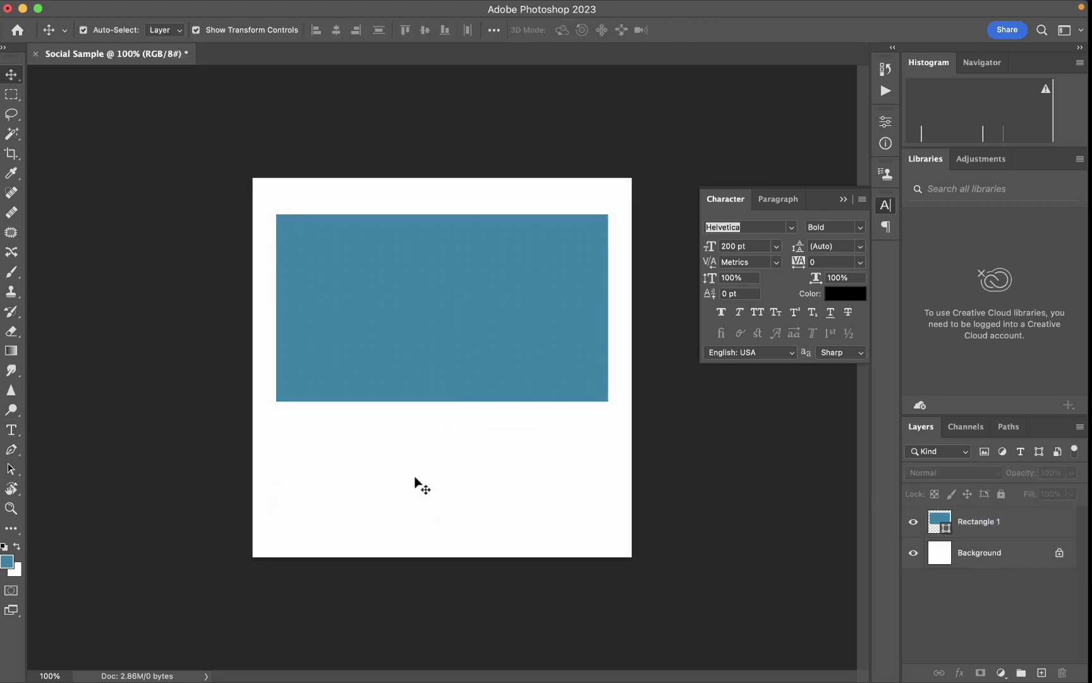
Add a placeholder point text reading "dsvbv" in the blank area below the rectangle
{"action": "key", "text": "t"}
{"action": "left_click", "coordinate": [356, 469]}
{"action": "type", "text": "dsvbs"}
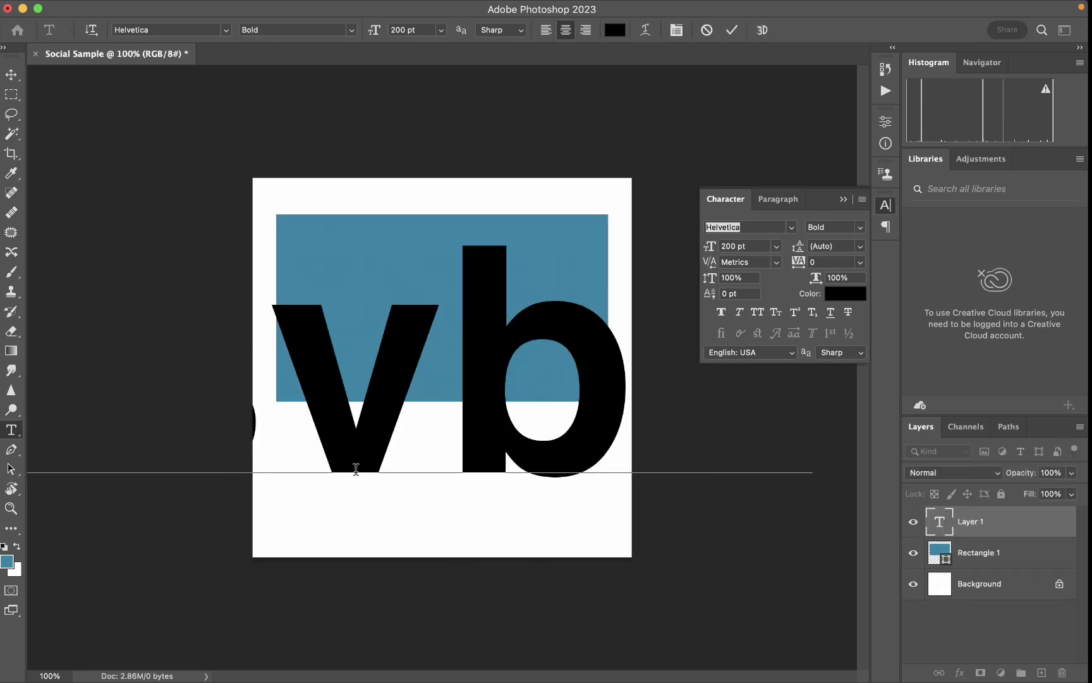
{"action": "key", "text": "super+a"}
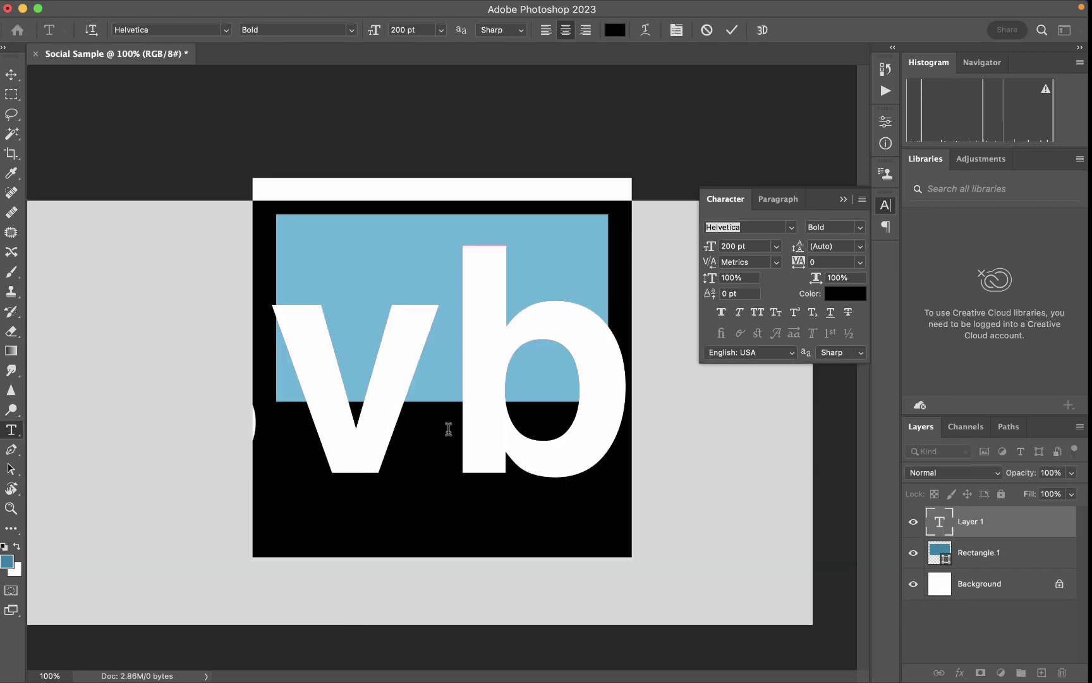
{"action": "left_click", "coordinate": [731, 29]}
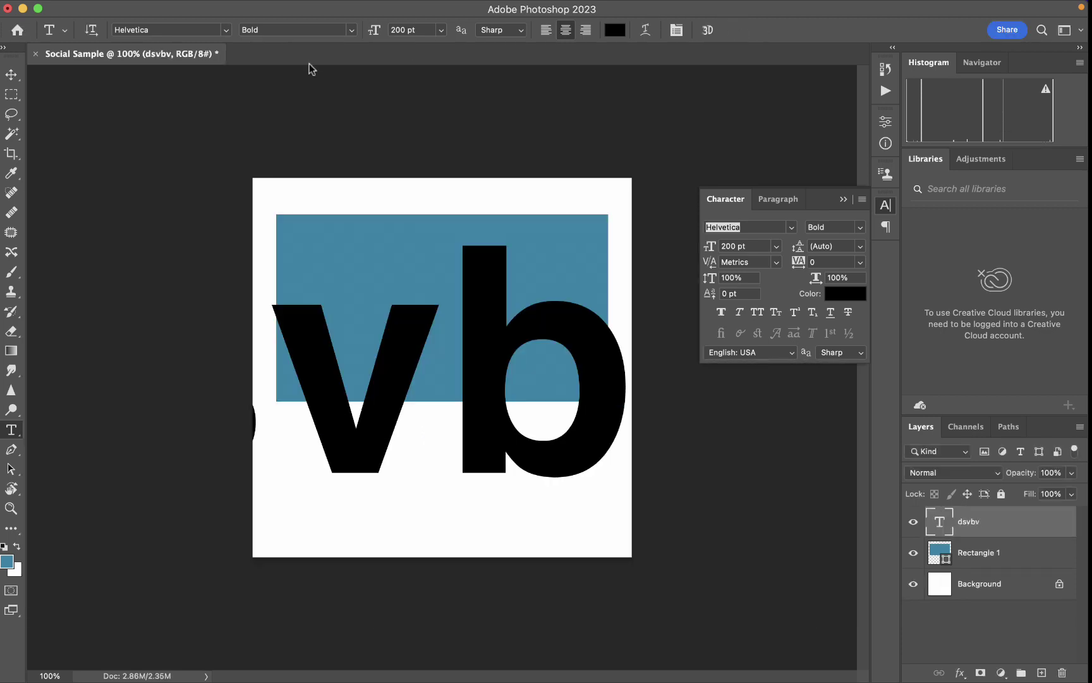
Reduce the "dsvbv" text to 34 pt and move it fully onto the white area beneath the rectangle
{"action": "left_click", "coordinate": [736, 246]}
{"action": "type", "text": "85"}
{"action": "key", "text": "Return"}
{"action": "left_click", "coordinate": [10, 74]}
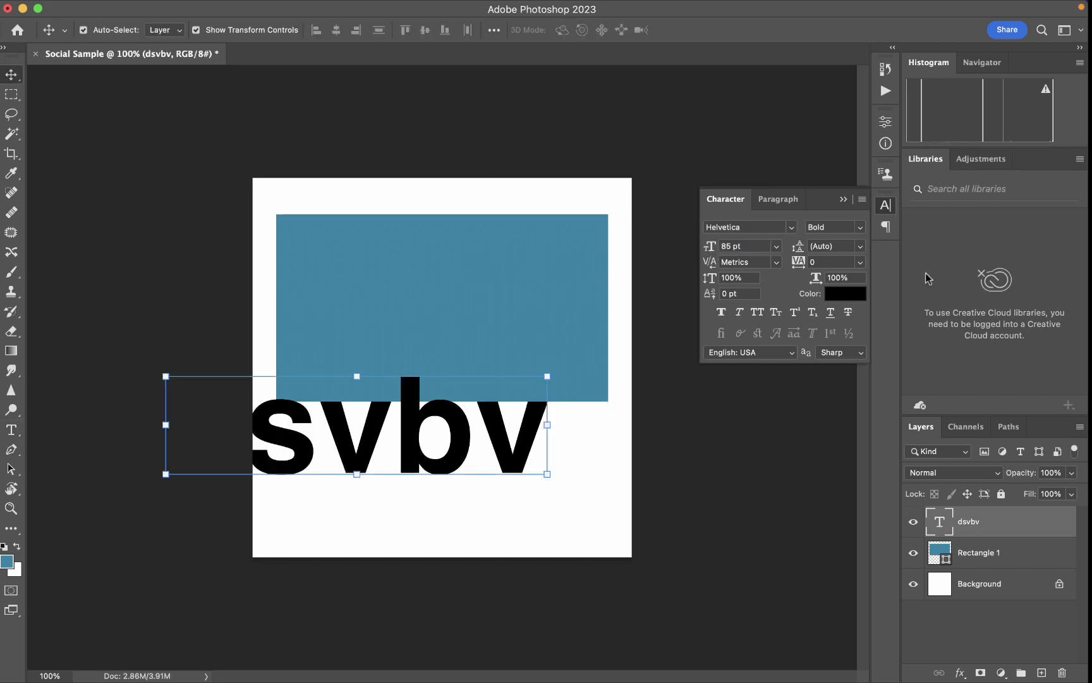
{"action": "left_click_drag", "start_coordinate": [711, 253], "coordinate": [525, 357]}
{"action": "left_click_drag", "start_coordinate": [395, 453], "coordinate": [494, 453]}
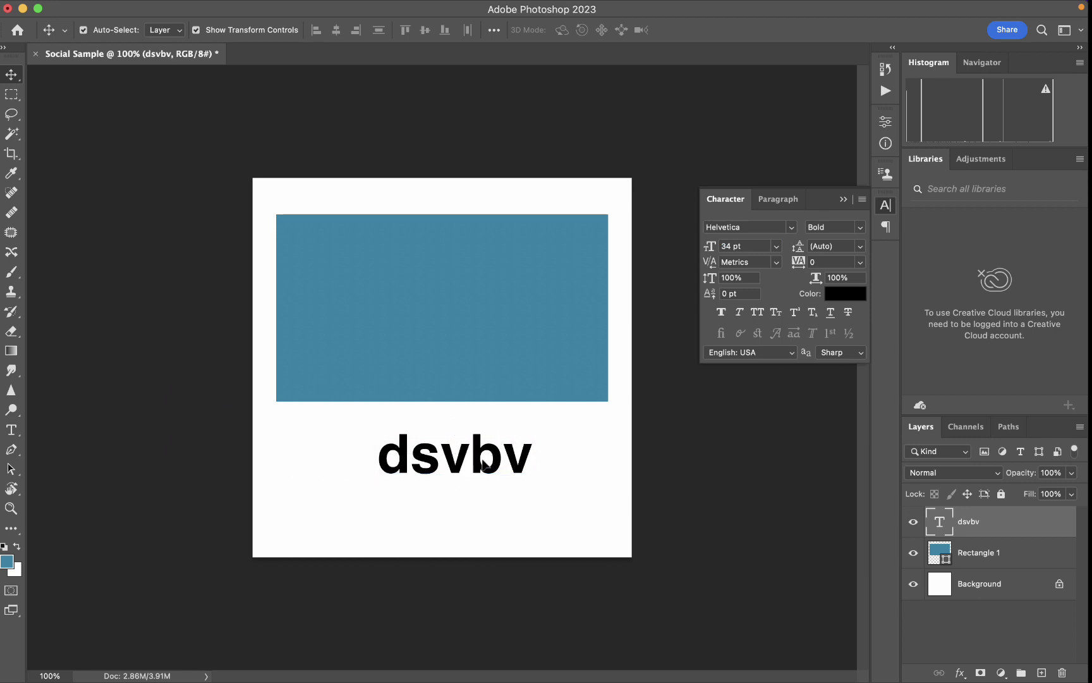
Replace the "dsvbv" text with "Social Sample" and reduce its size to 20 pt
{"action": "double_click", "coordinate": [484, 457]}
{"action": "type", "text": "S"}
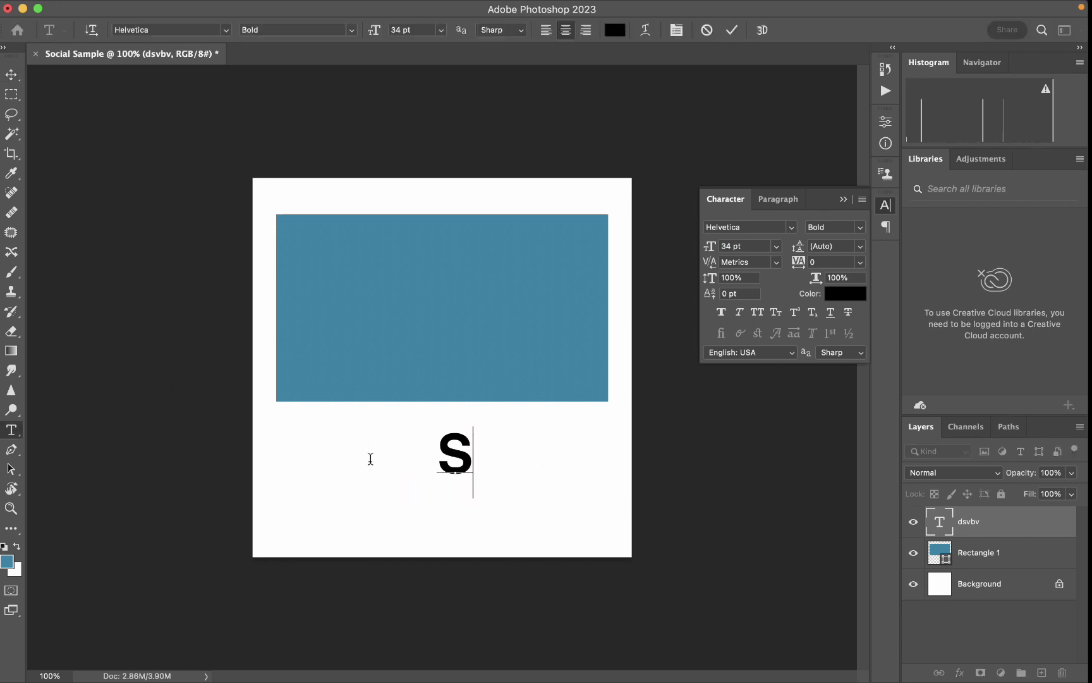
{"action": "type", "text": "ocial Sample"}
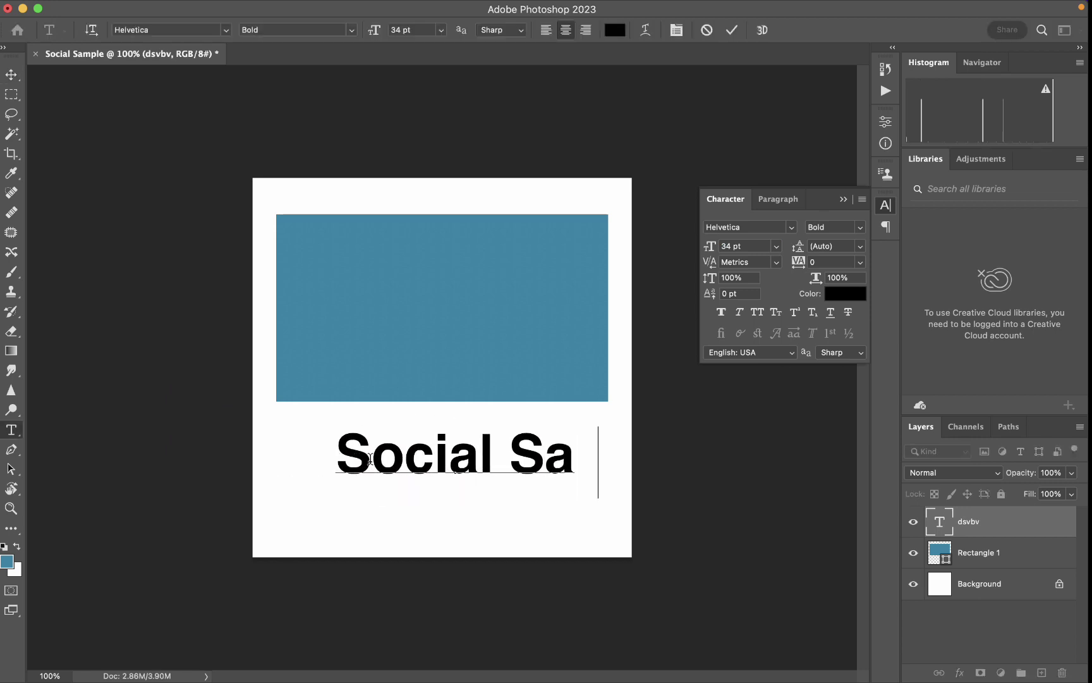
{"action": "left_click", "coordinate": [11, 73]}
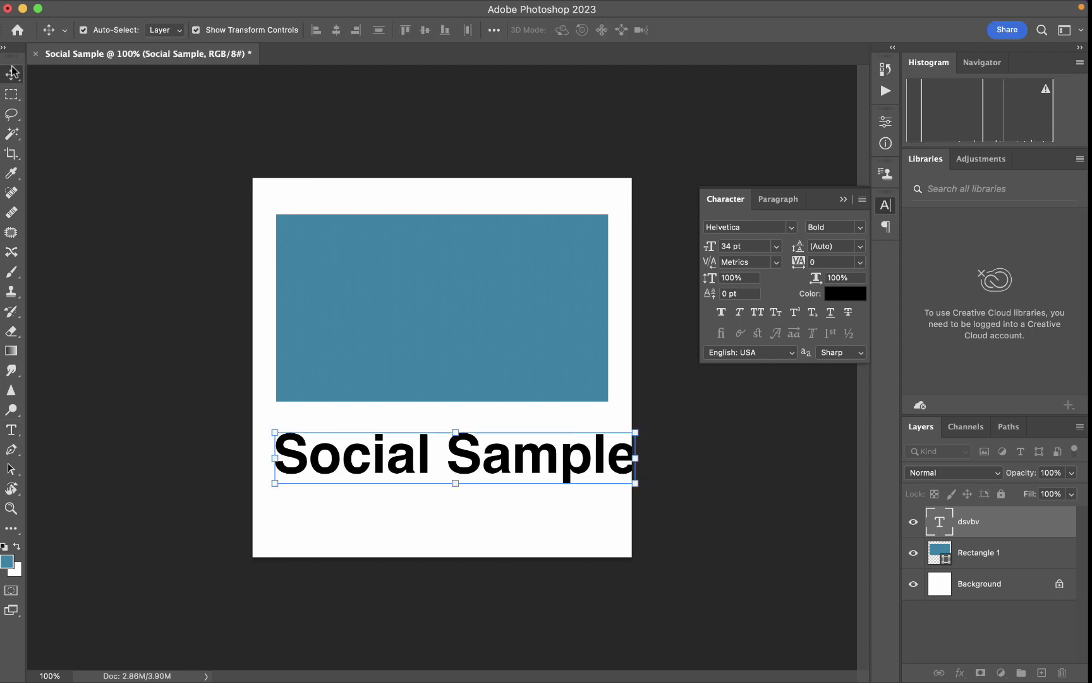
{"action": "left_click_drag", "start_coordinate": [709, 253], "coordinate": [698, 256]}
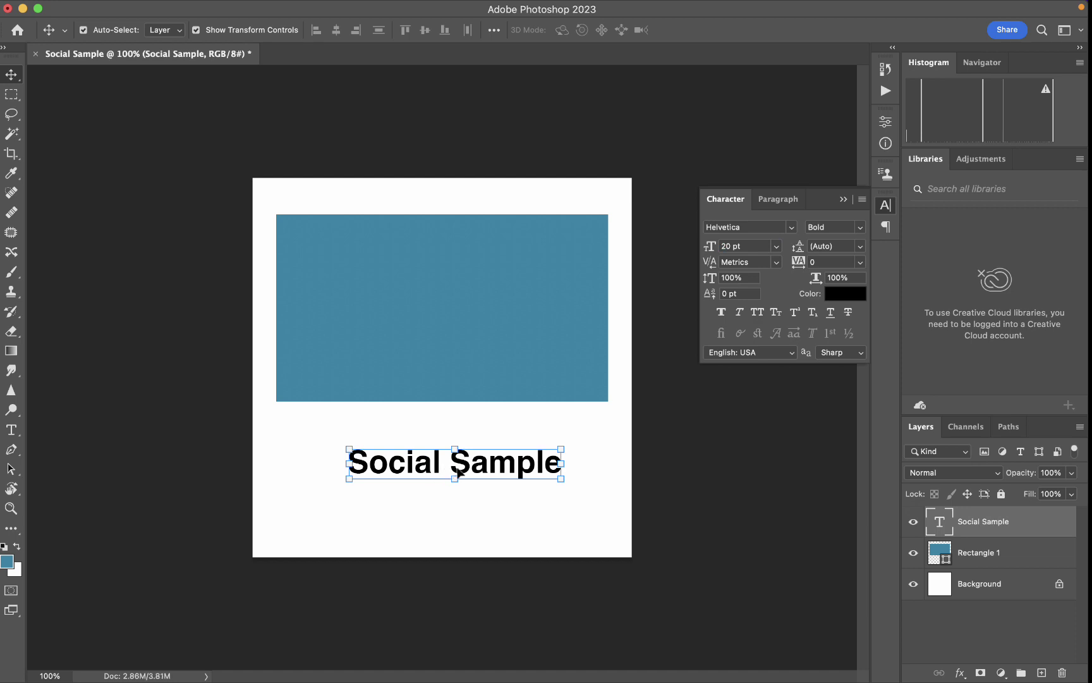
Move the "Social Sample" text up closer to the rectangle and center it horizontally on the canvas
{"action": "left_click_drag", "start_coordinate": [441, 465], "coordinate": [413, 448]}
{"action": "key", "text": "super+a"}
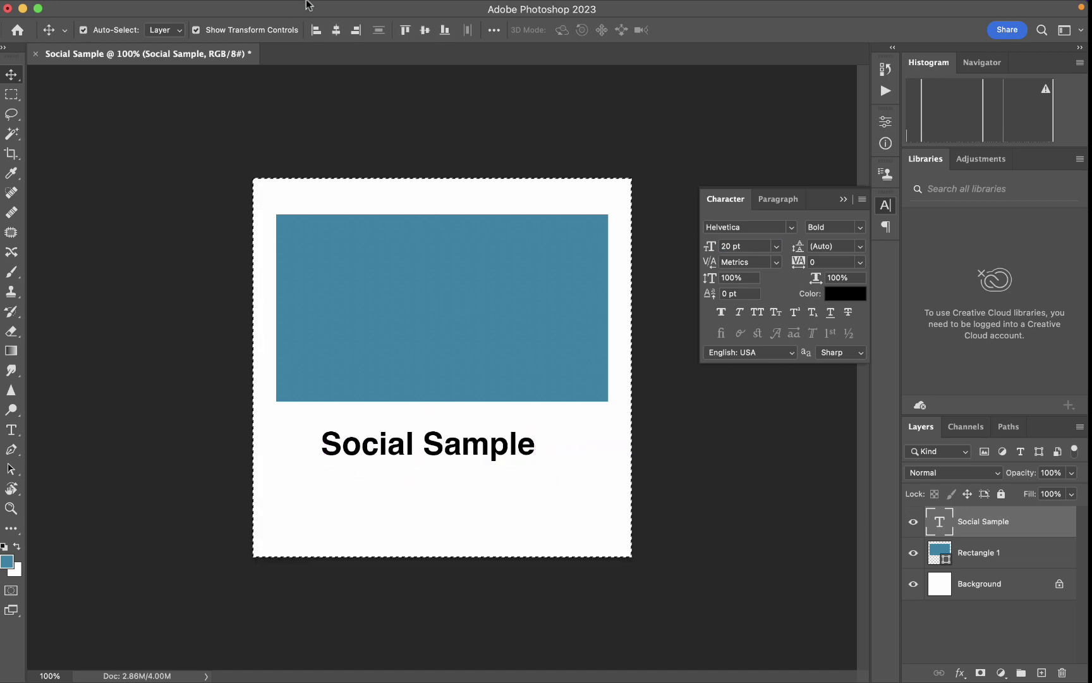
{"action": "left_click", "coordinate": [336, 29]}
{"action": "key", "text": "super+d"}
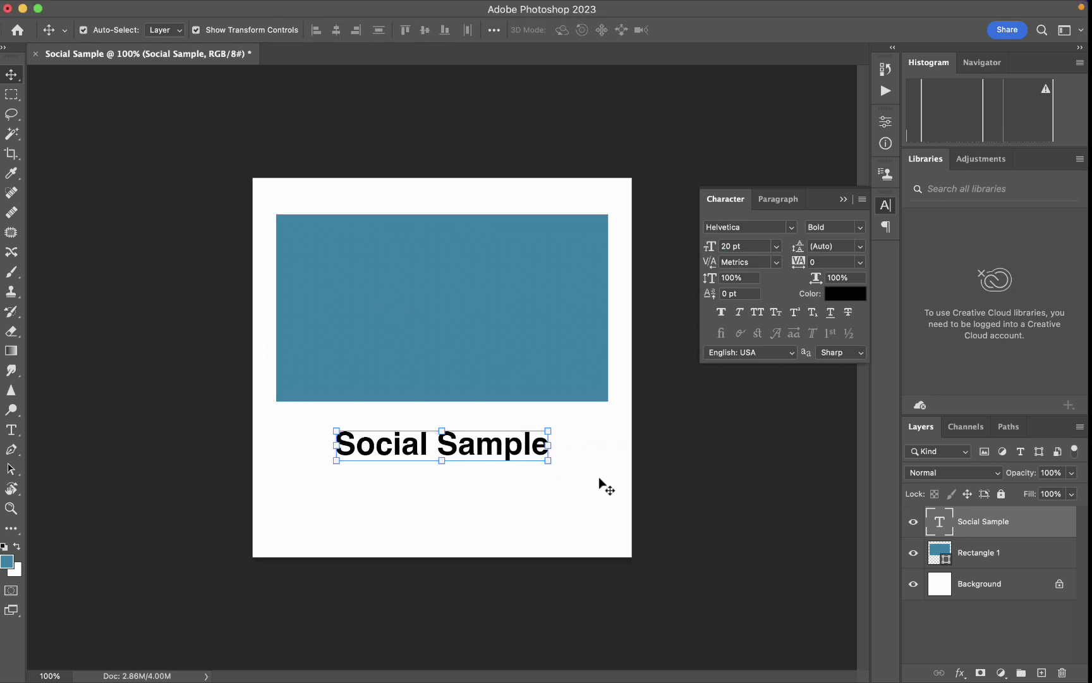
{"action": "left_click", "coordinate": [680, 466]}
Duplicate the "Social Sample" text directly below the original and set the copy's font style to Light
{"action": "left_click_drag", "start_coordinate": [482, 454], "coordinate": [491, 492]}
{"action": "left_click", "coordinate": [834, 227]}
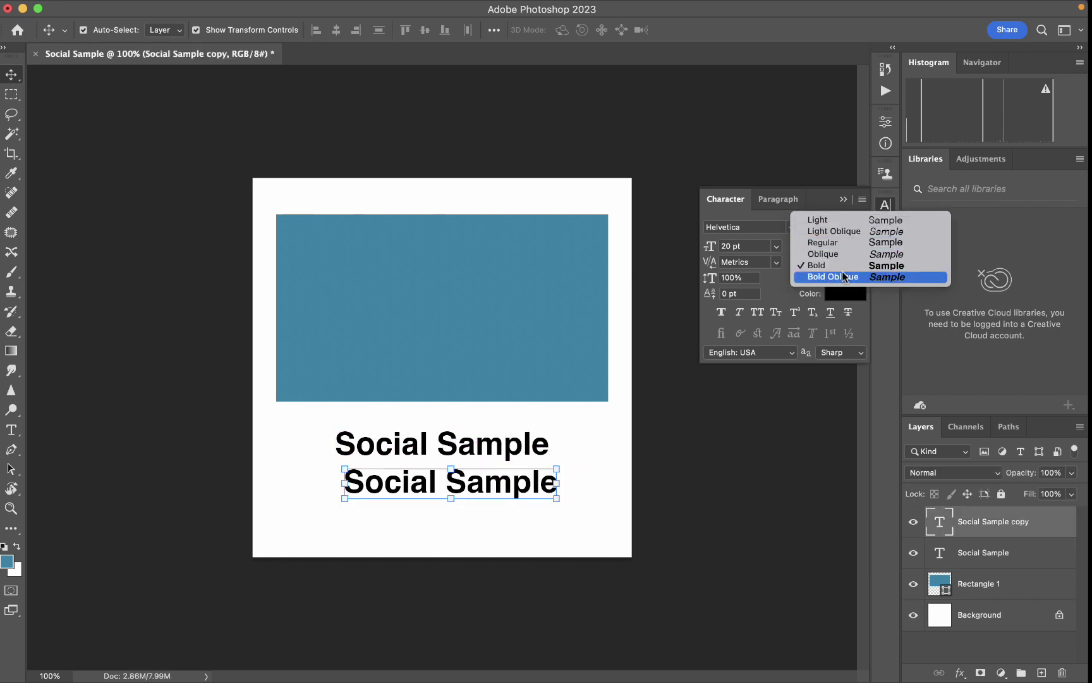
{"action": "left_click", "coordinate": [828, 242]}
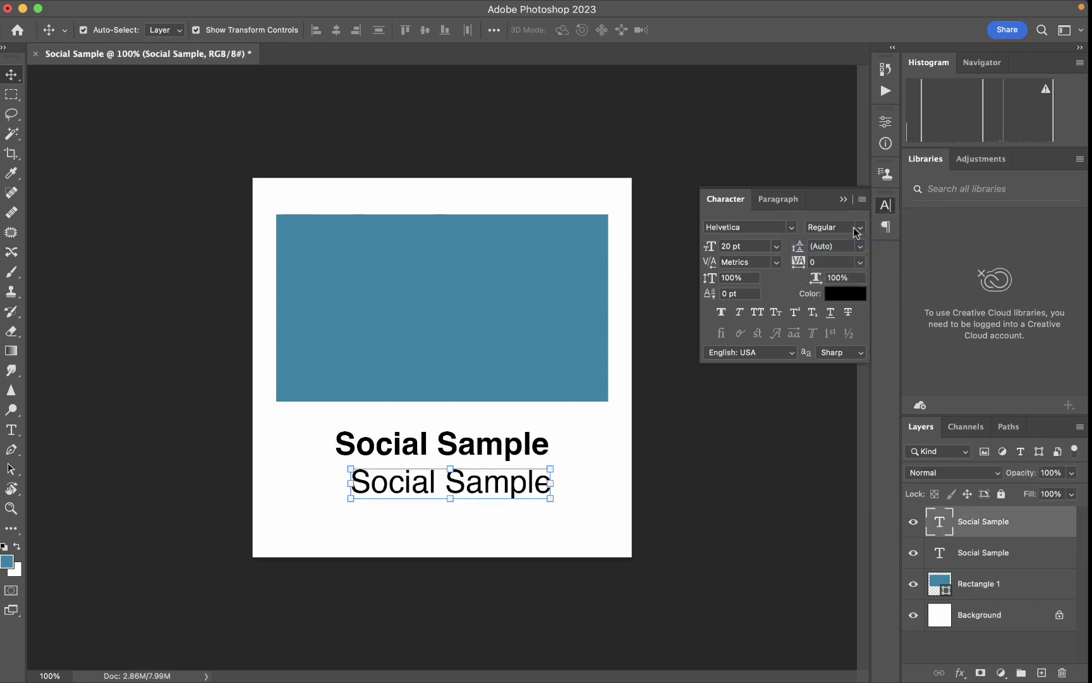
{"action": "left_click", "coordinate": [835, 228]}
{"action": "left_click", "coordinate": [833, 219]}
Reduce the lower "Social Sample" text to 12 pt and move it up, roughly centered under the heading
{"action": "left_click", "coordinate": [718, 245]}
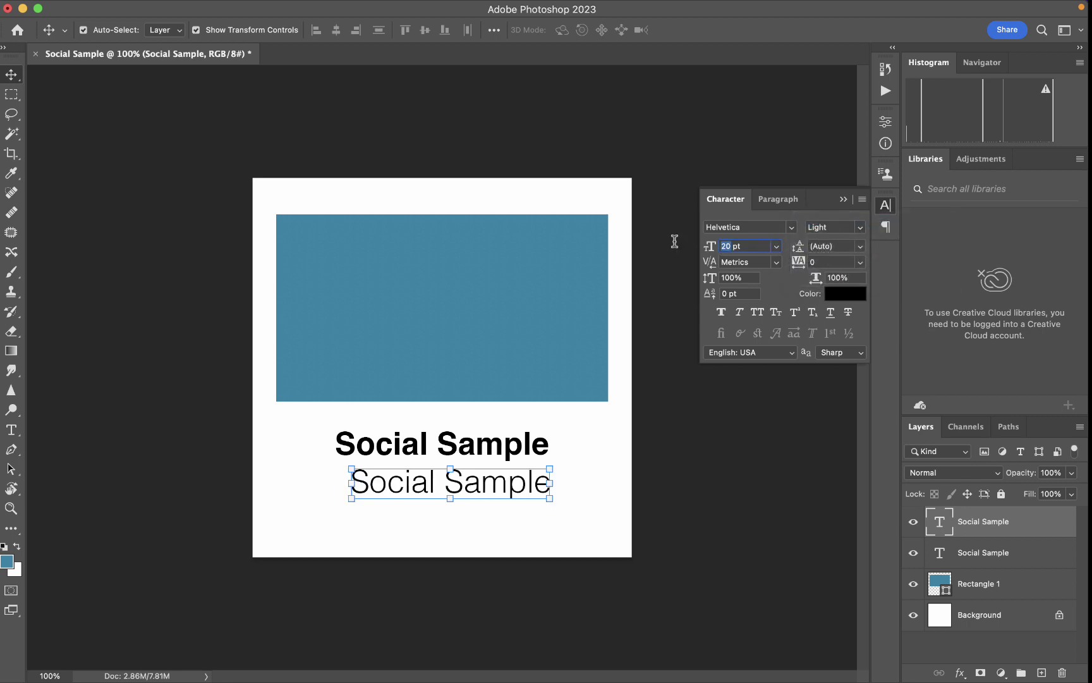
{"action": "type", "text": "14"}
{"action": "key", "text": "Return"}
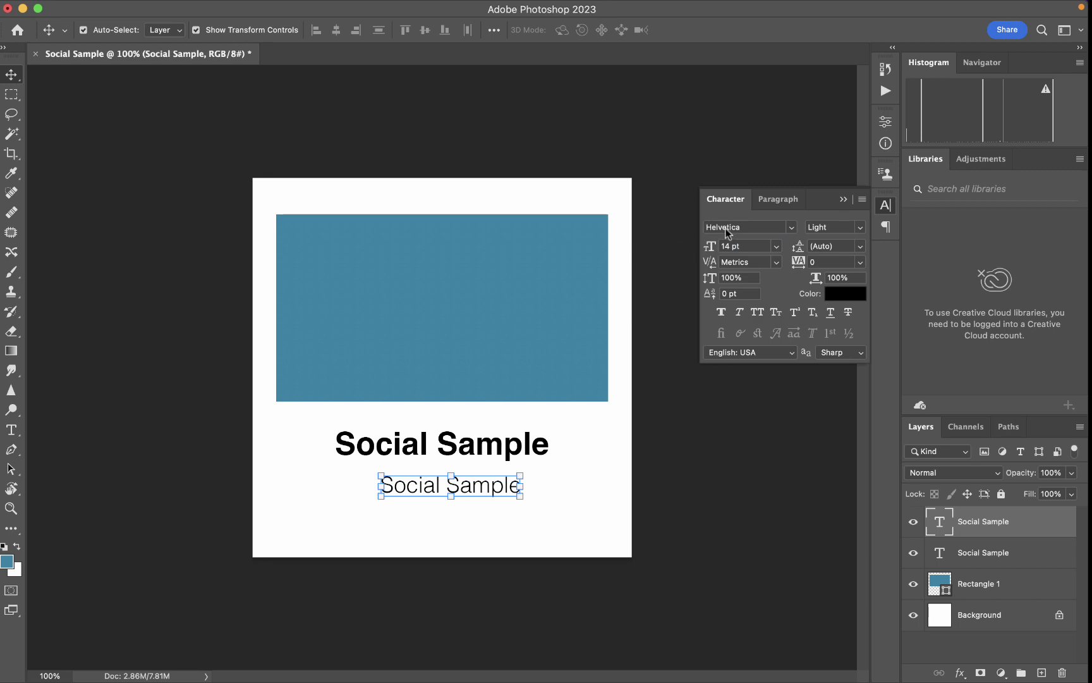
{"action": "key", "text": "BackSpace"}
{"action": "type", "text": "2"}
{"action": "key", "text": "Return"}
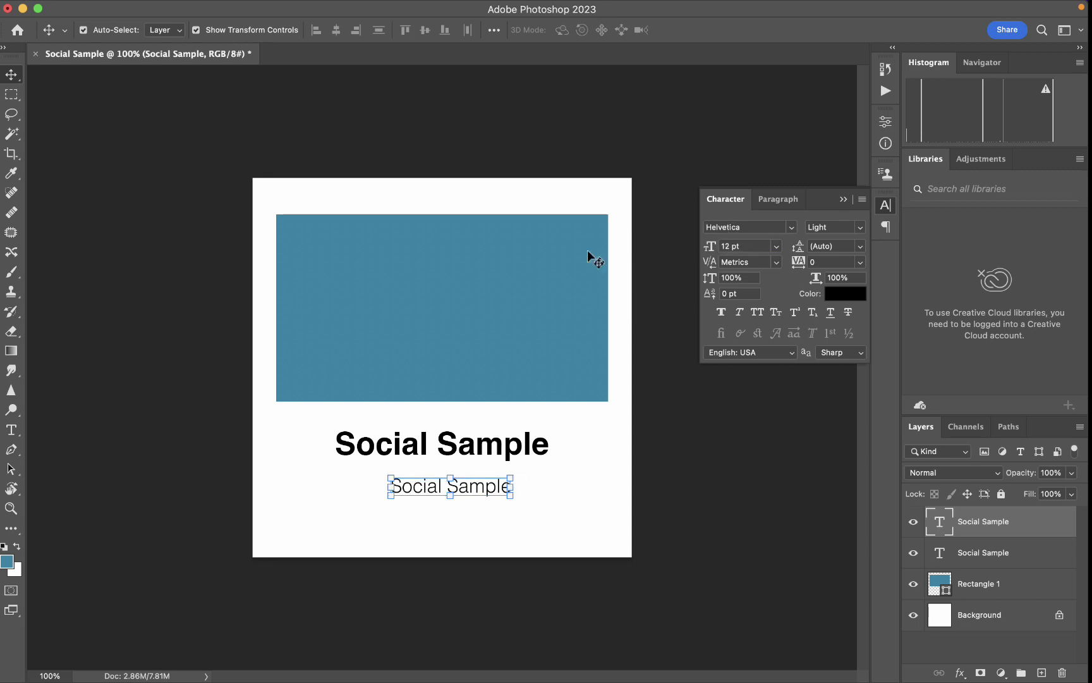
{"action": "left_click_drag", "start_coordinate": [501, 485], "coordinate": [492, 479]}
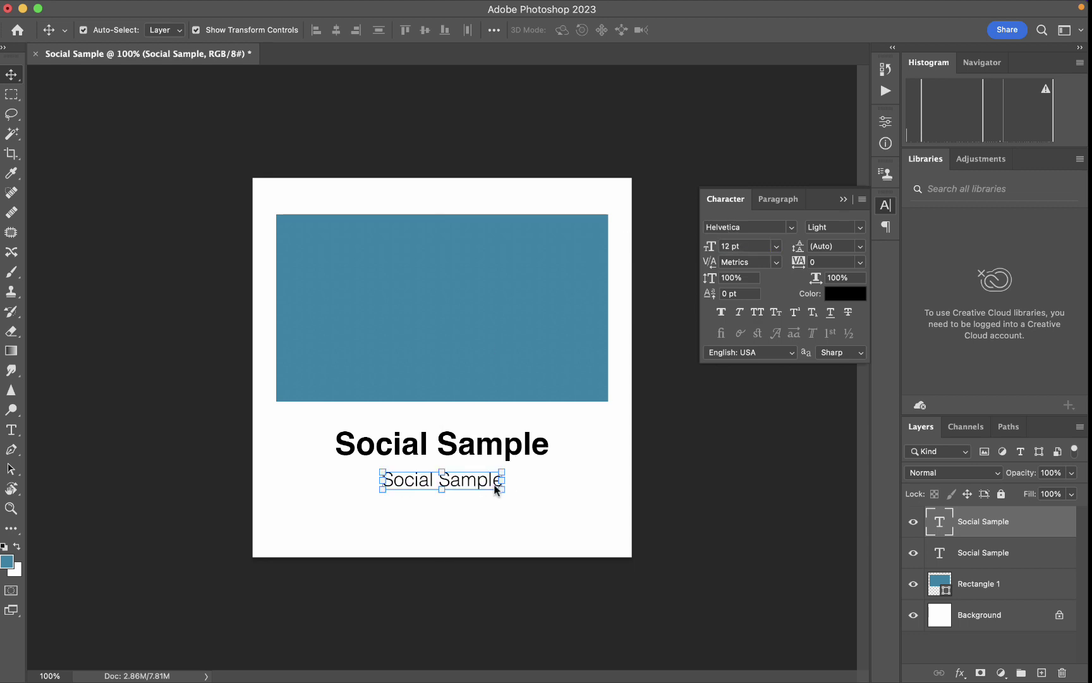
Widen the tracking of the lower "Social Sample" text to 280 and reduce its size to 8 pt
{"action": "double_click", "coordinate": [731, 246]}
{"action": "type", "text": "10"}
{"action": "key", "text": "Return"}
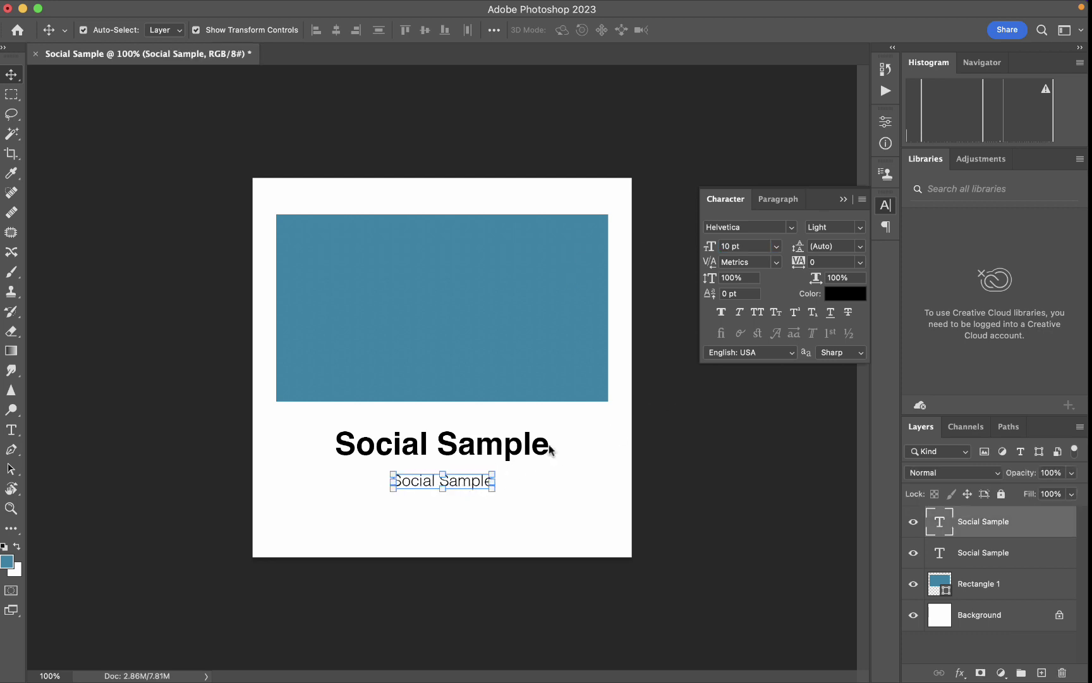
{"action": "left_click_drag", "start_coordinate": [797, 267], "coordinate": [816, 266]}
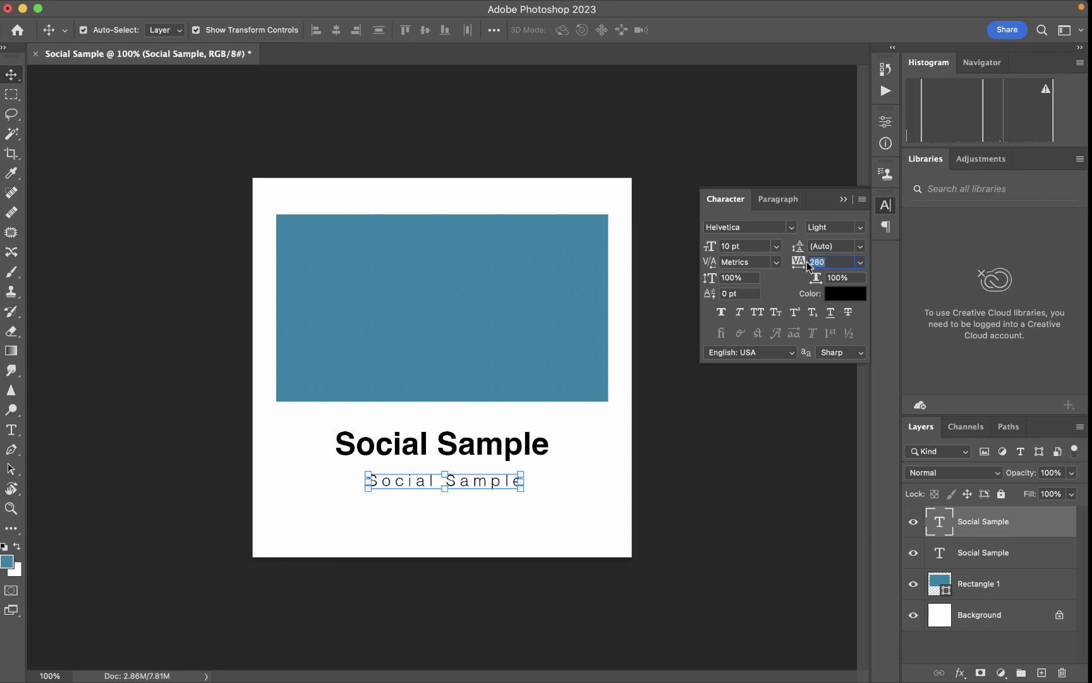
{"action": "left_click", "coordinate": [732, 251]}
{"action": "type", "text": "8"}
{"action": "key", "text": "Return"}
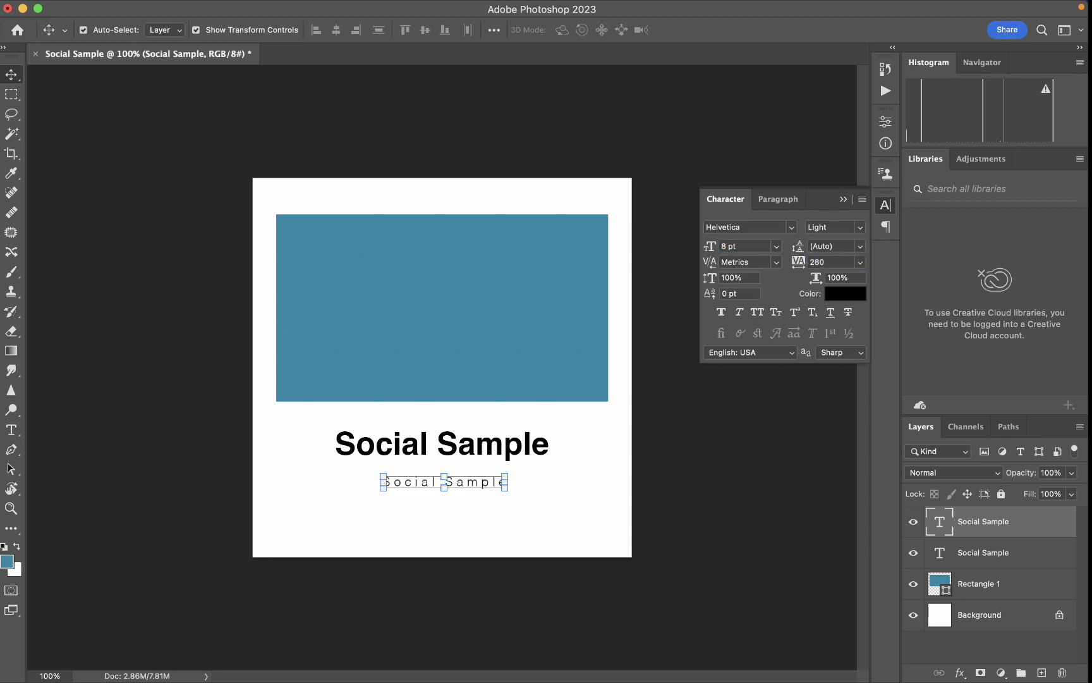
Increase the tracking of the lower "Social Sample" text to 680
{"action": "left_click", "coordinate": [696, 454]}
{"action": "left_click", "coordinate": [479, 483]}
{"action": "left_click_drag", "start_coordinate": [797, 265], "coordinate": [816, 263]}
{"action": "left_click", "coordinate": [594, 447]}
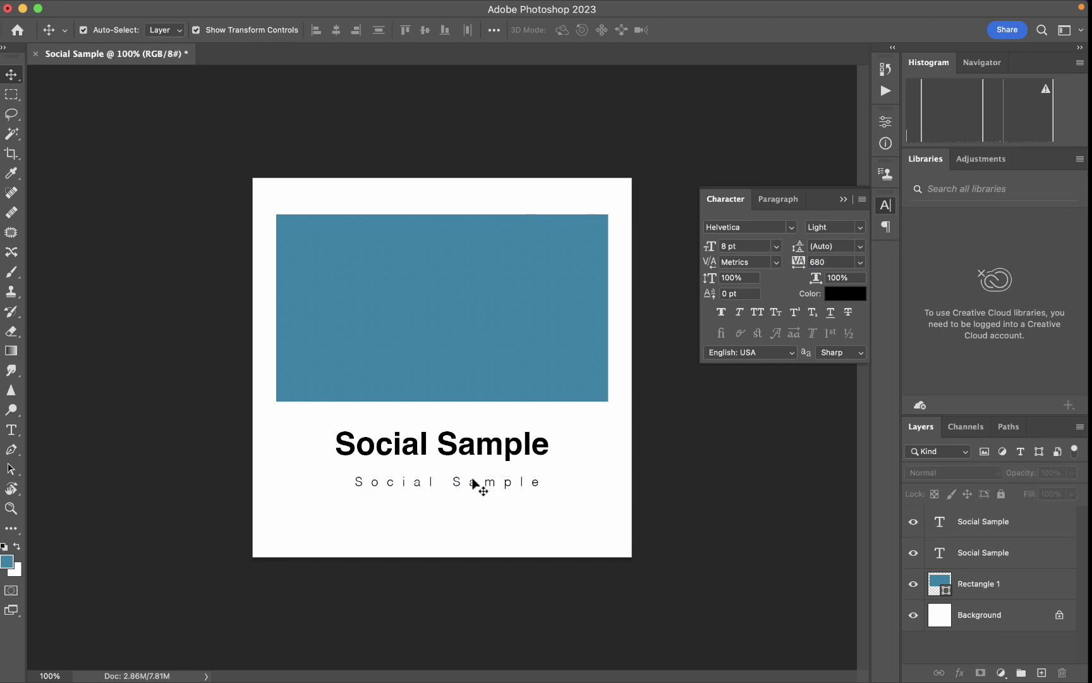
Center the small "Social Sample" line horizontally on the canvas and nudge it up close under the bold heading
{"action": "left_click", "coordinate": [474, 484]}
{"action": "key", "text": "super+a"}
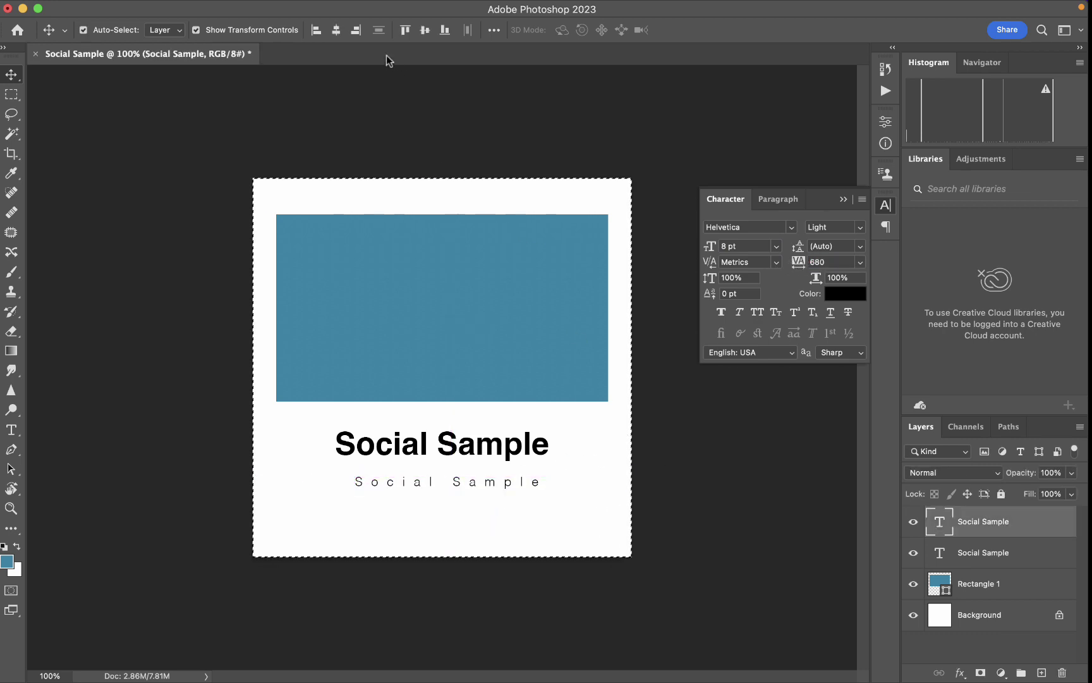
{"action": "left_click", "coordinate": [331, 29]}
{"action": "key", "text": "super+d"}
{"action": "key", "text": "shift+Up"}
{"action": "key", "text": "shift+Up"}
{"action": "key", "text": "shift+Up"}
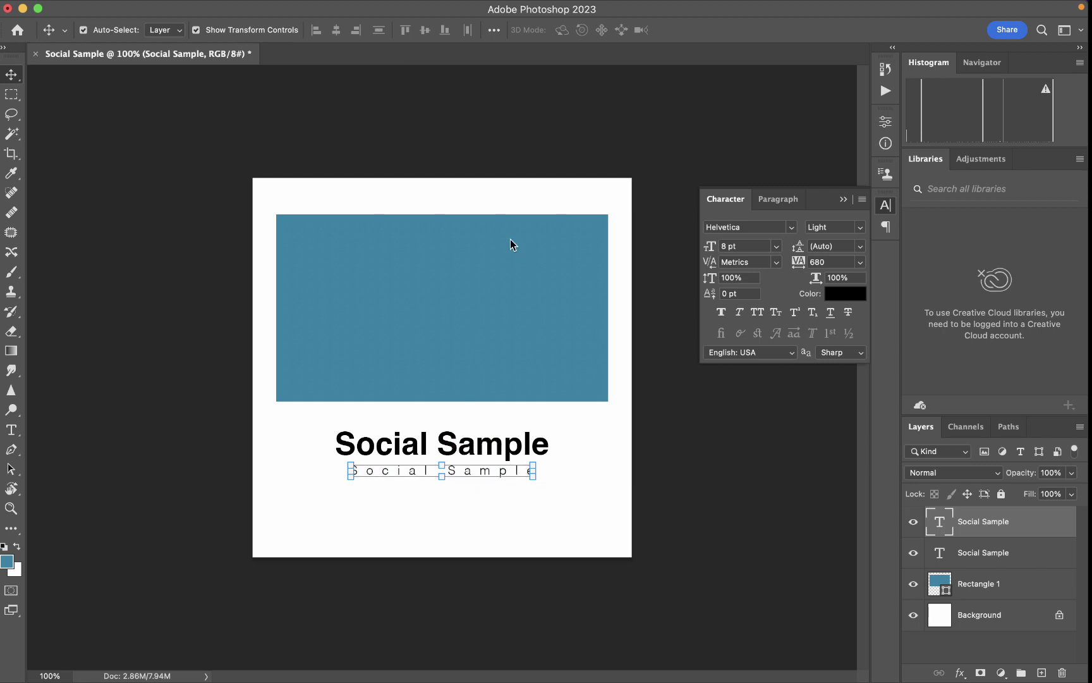
{"action": "left_click", "coordinate": [729, 434]}
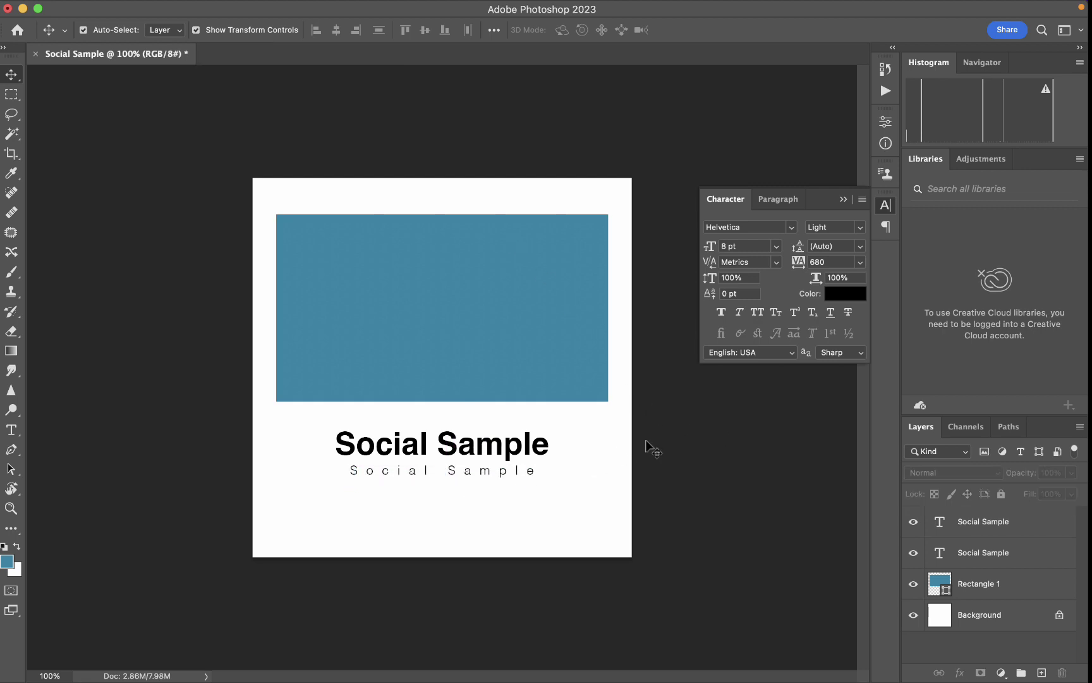
Enlarge the bold "Social Sample" heading to 27 pt
{"action": "left_click", "coordinate": [503, 447]}
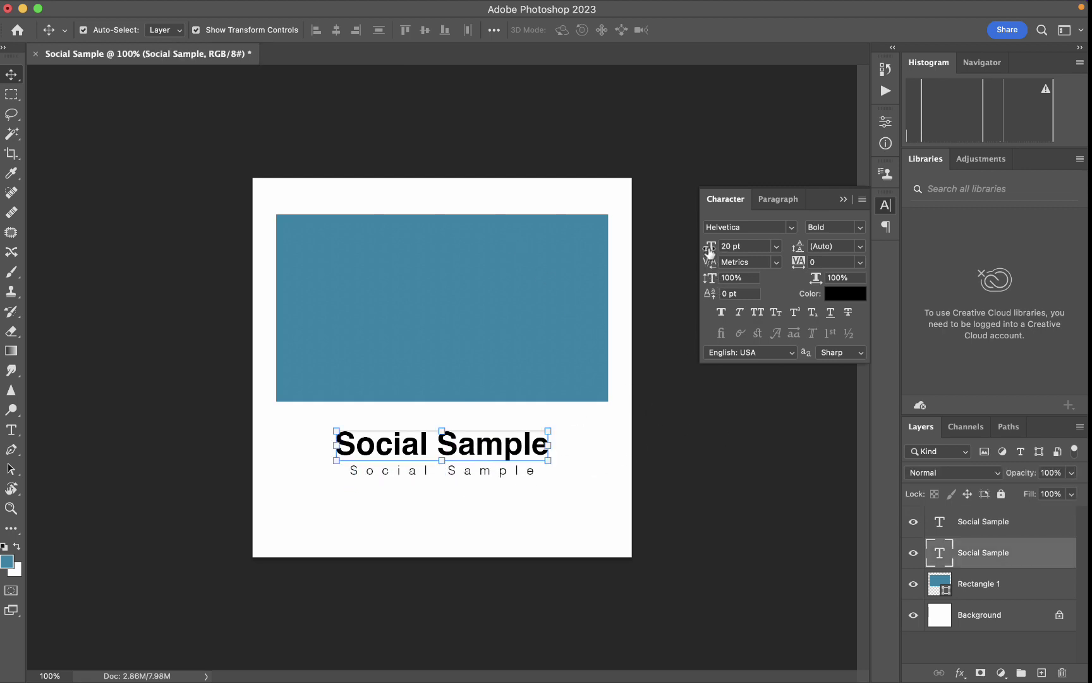
{"action": "left_click_drag", "start_coordinate": [709, 252], "coordinate": [714, 251]}
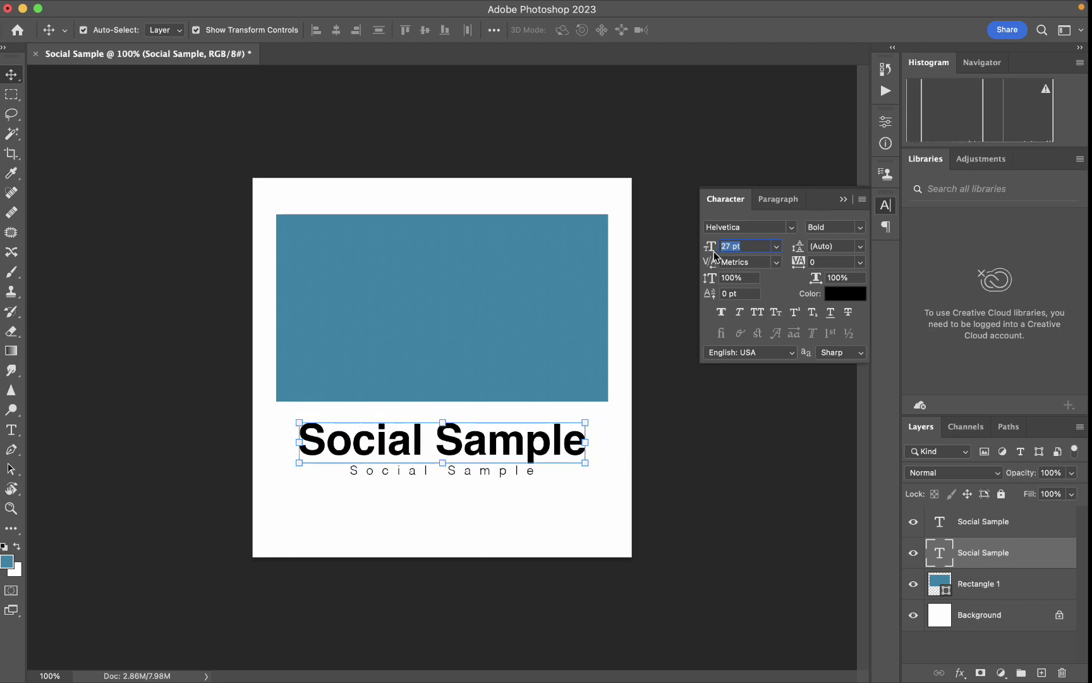
{"action": "left_click", "coordinate": [715, 463]}
Select both "Social Sample" text lines and nudge them down together, away from the rectangle
{"action": "left_click", "coordinate": [470, 475]}
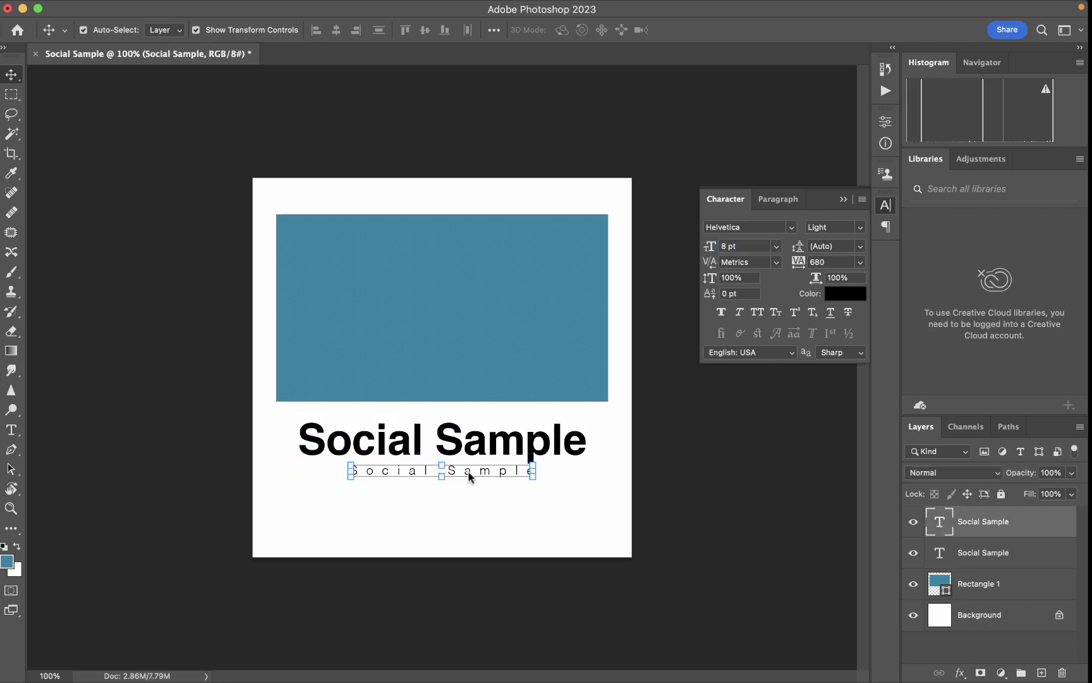
{"action": "left_click", "coordinate": [473, 447], "text": "shift"}
{"action": "key", "text": "shift+Down"}
{"action": "key", "text": "shift+Down"}
{"action": "key", "text": "shift+Down"}
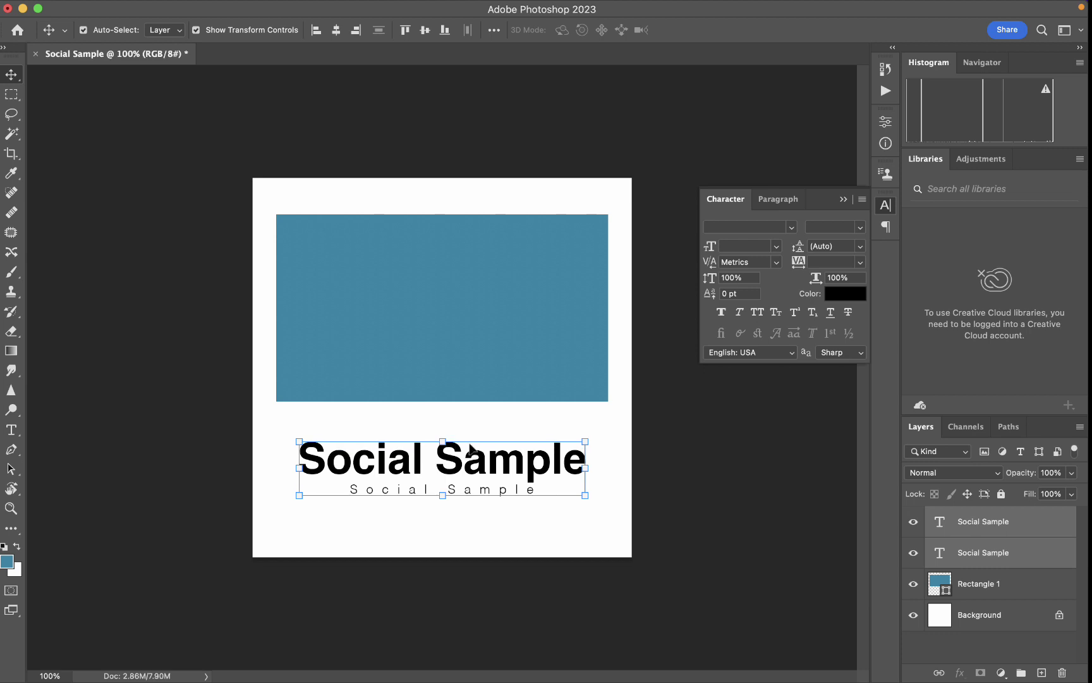
{"action": "left_click", "coordinate": [656, 480]}
Unlock the Background layer so it becomes a regular editable layer
{"action": "left_click", "coordinate": [427, 318]}
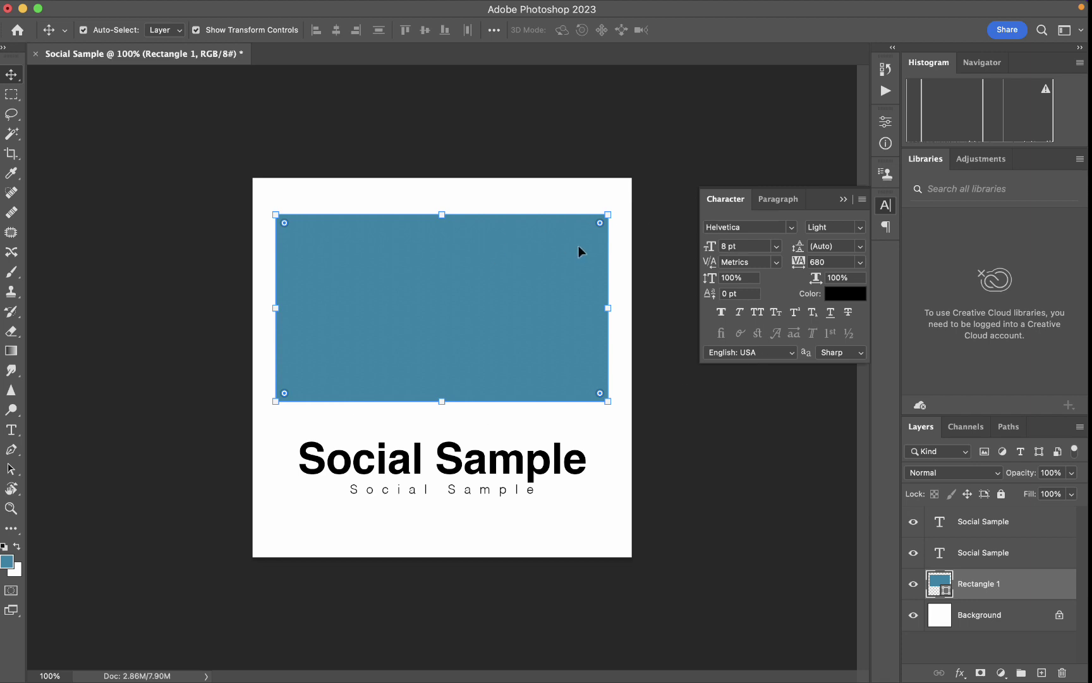
{"action": "left_click", "coordinate": [752, 441]}
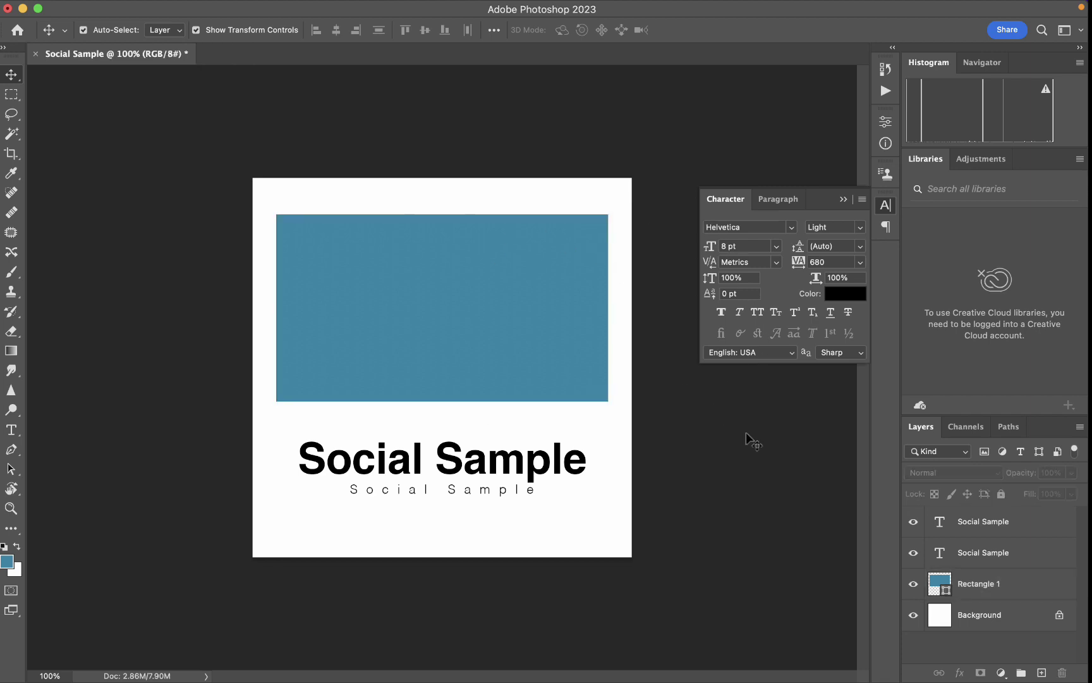
{"action": "left_click", "coordinate": [1001, 623]}
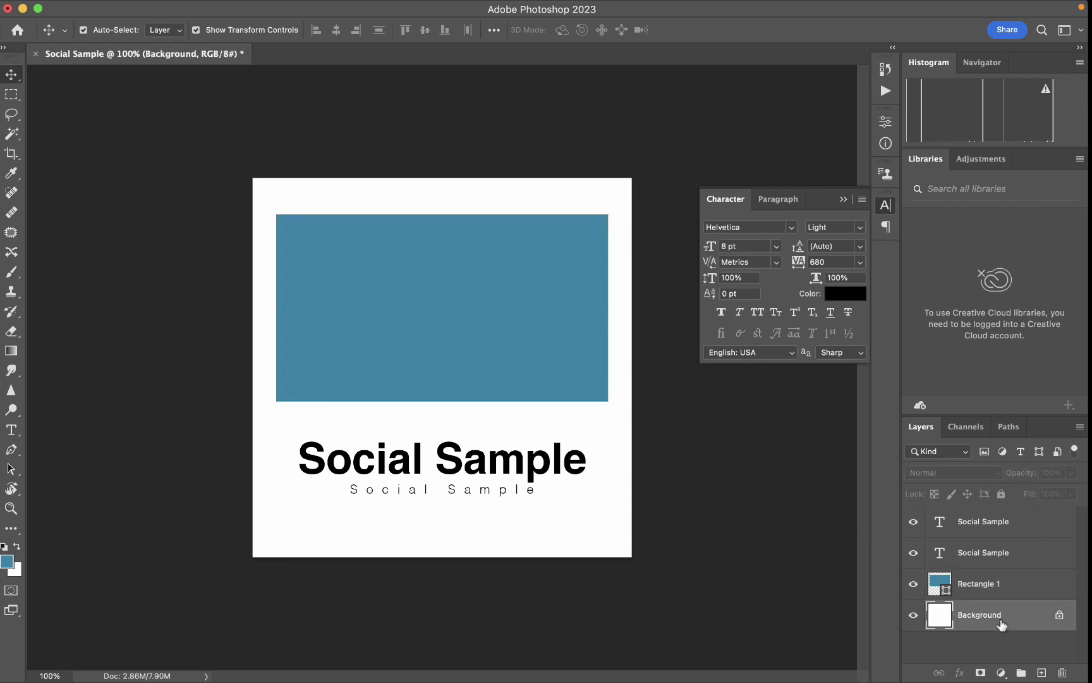
{"action": "left_click", "coordinate": [1060, 616]}
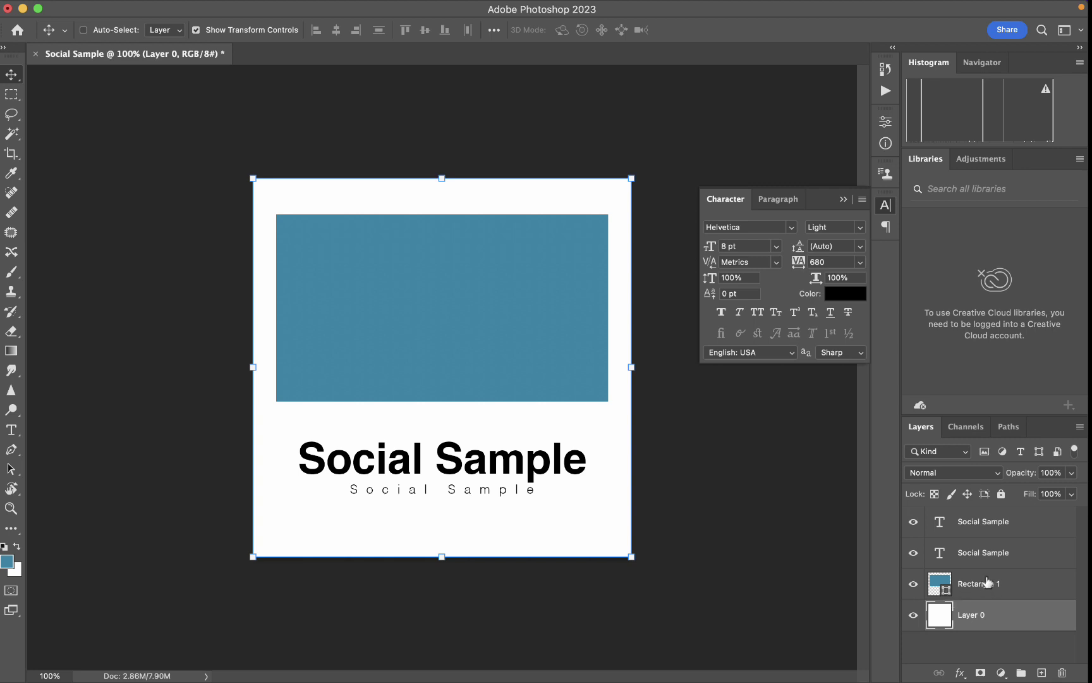
Mask Layer 0 using the outline of Rectangle 1 as the selection, and hide the Rectangle 1 layer
{"action": "left_click", "coordinate": [946, 591], "text": "super"}
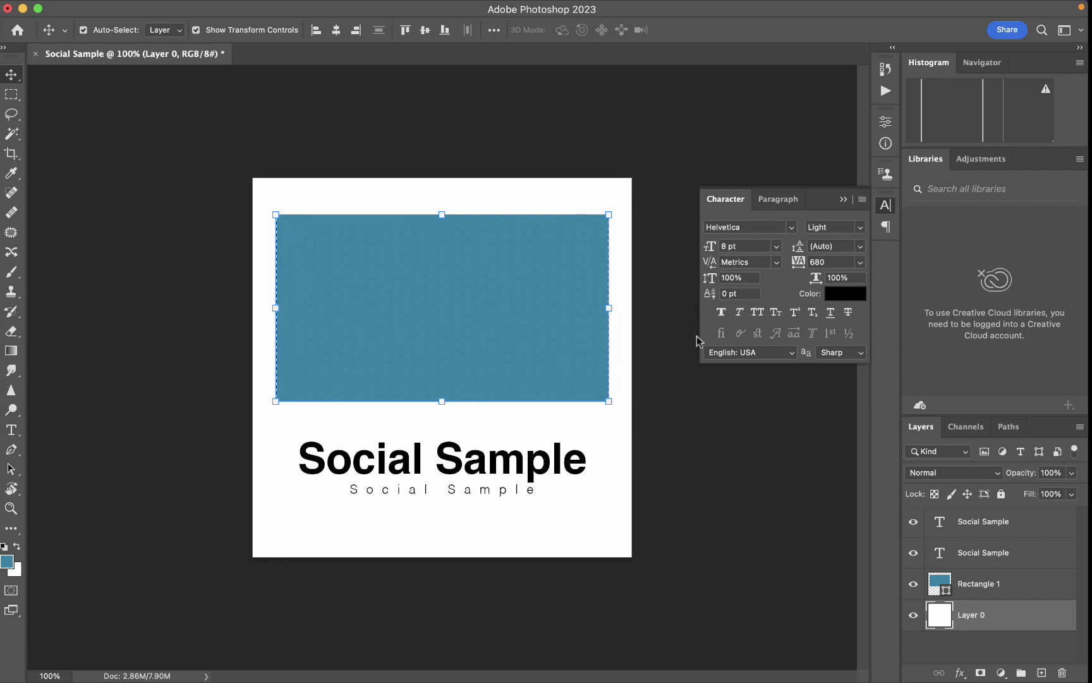
{"action": "left_click", "coordinate": [981, 673]}
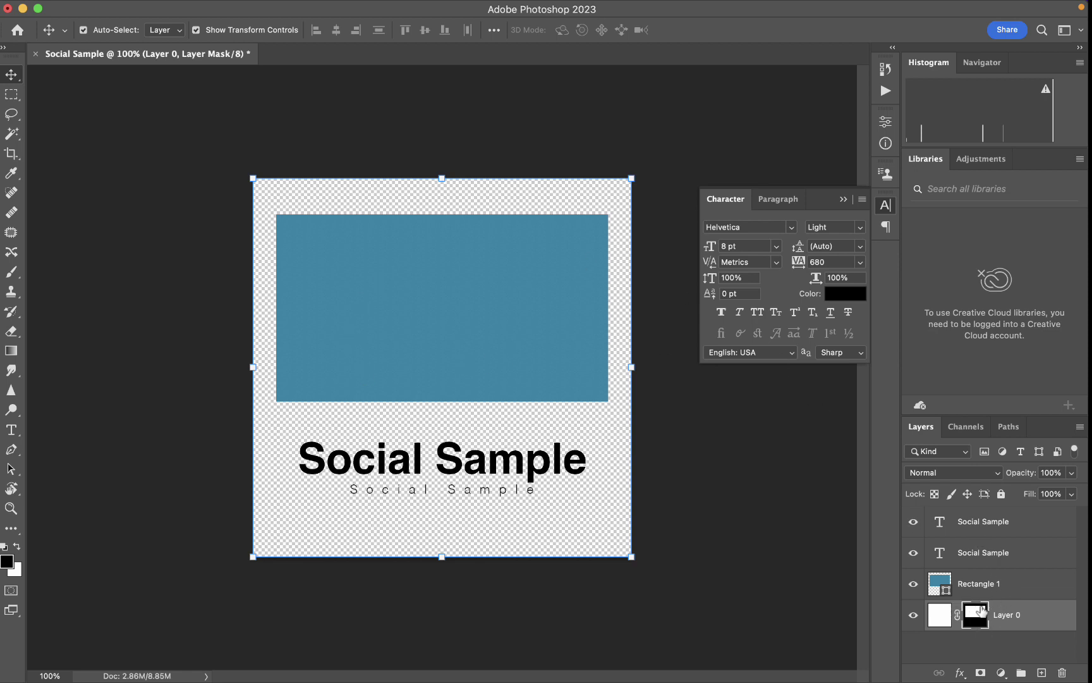
{"action": "left_click", "coordinate": [913, 583]}
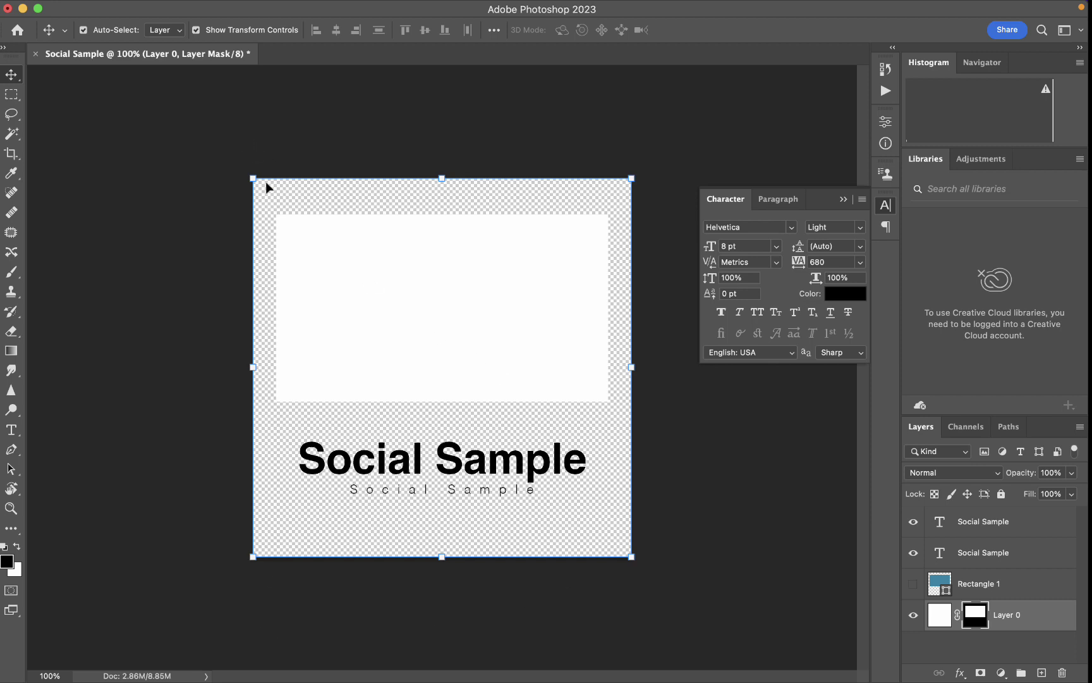
Invert Layer 0's mask so the rectangular area is transparent, then deselect the layer and collapse the character settings
{"action": "left_click", "coordinate": [976, 622]}
{"action": "key", "text": "super+i"}
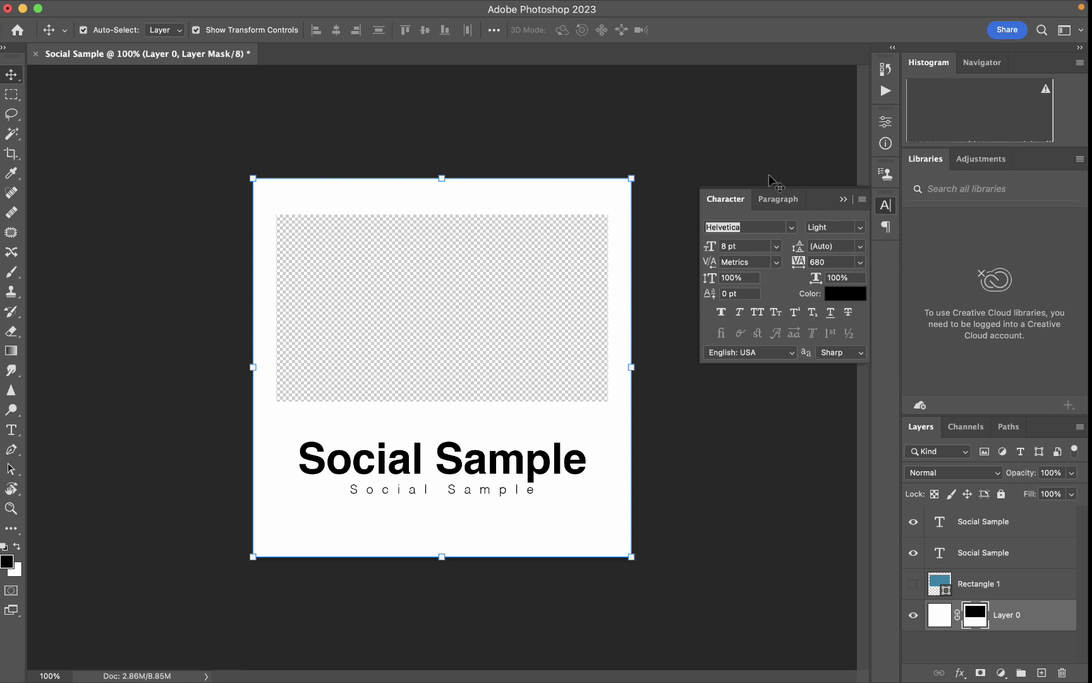
{"action": "left_click", "coordinate": [751, 168]}
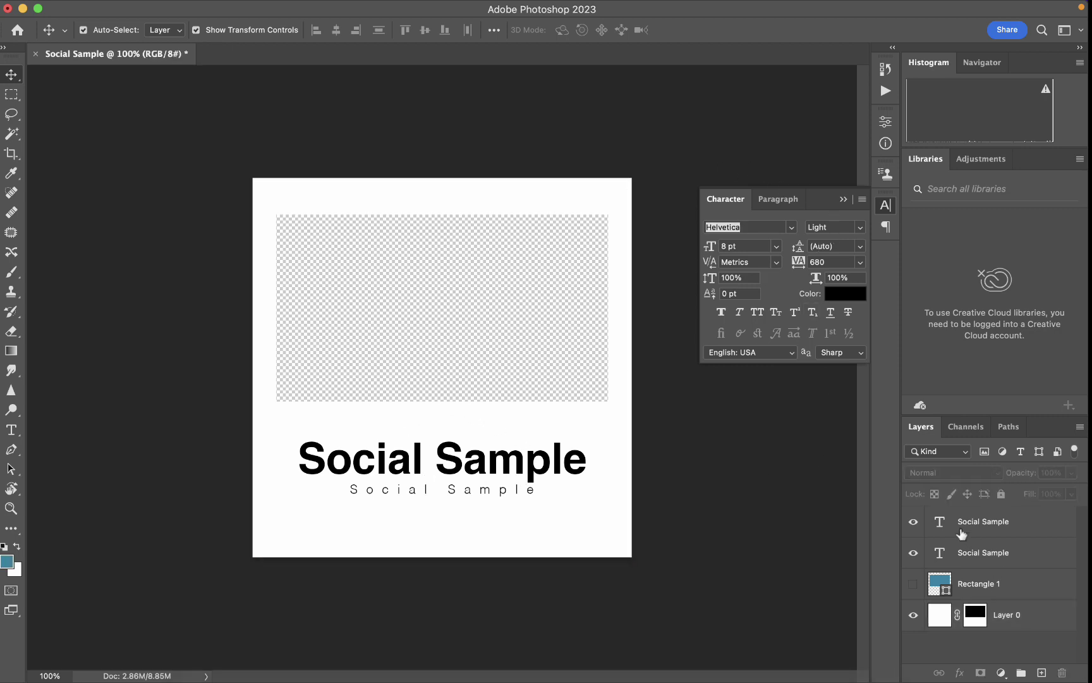
{"action": "left_click", "coordinate": [844, 198]}
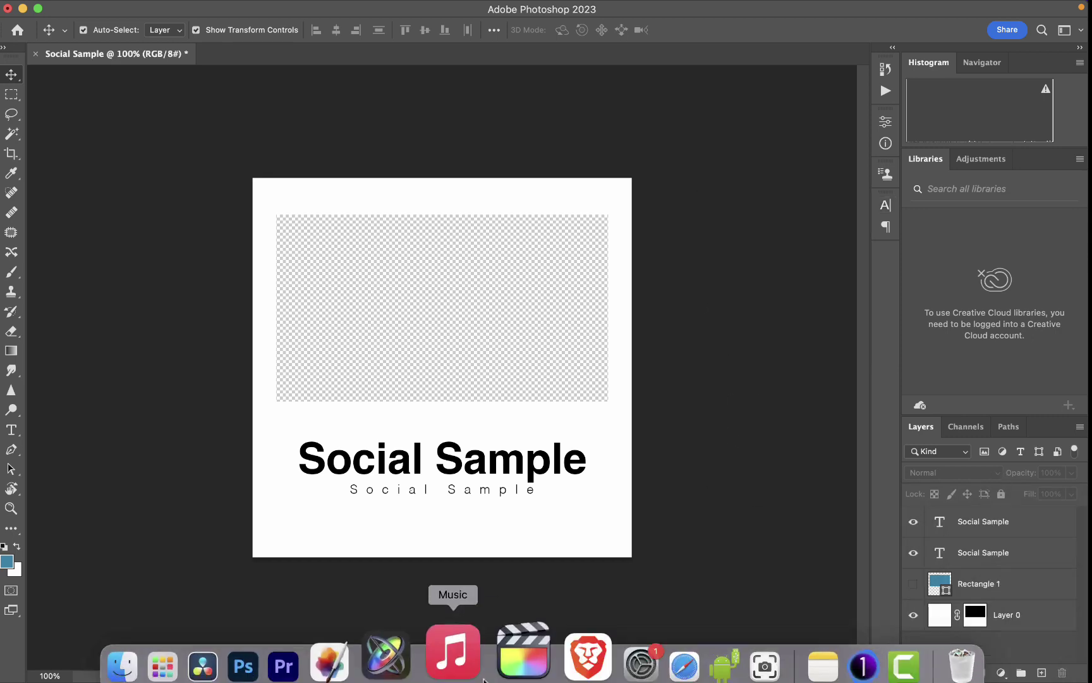
Export the Social Sample design as a 1000 by 1000 px PNG at 100% scale with transparency
{"action": "left_click", "coordinate": [115, 9]}
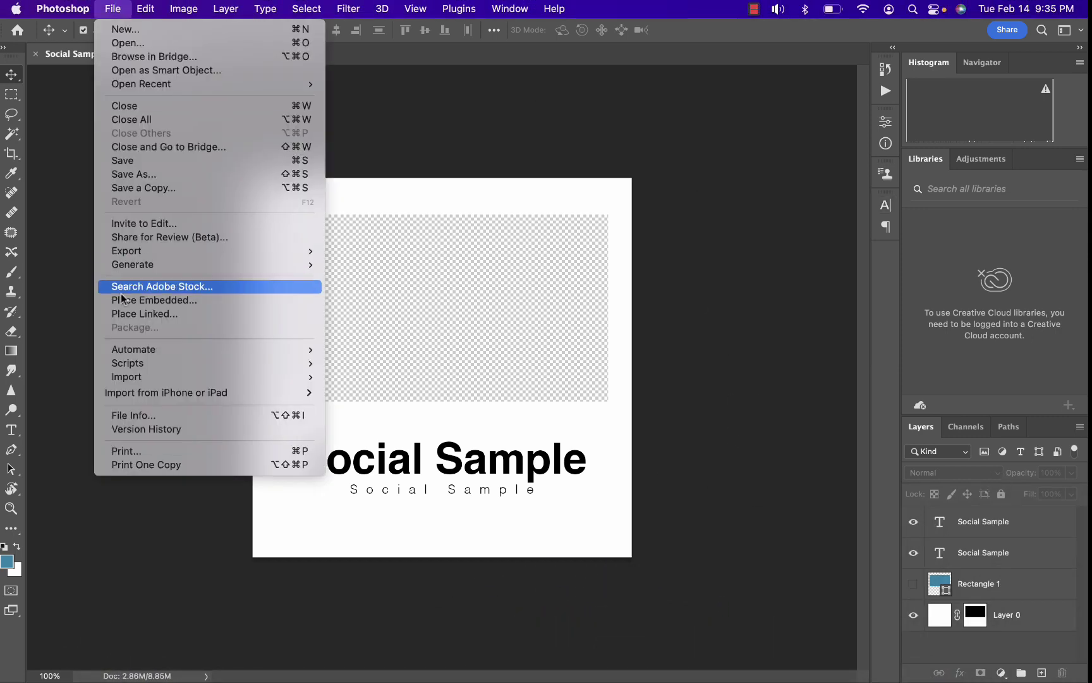
{"action": "mouse_move", "coordinate": [275, 251]}
{"action": "left_click", "coordinate": [394, 268]}
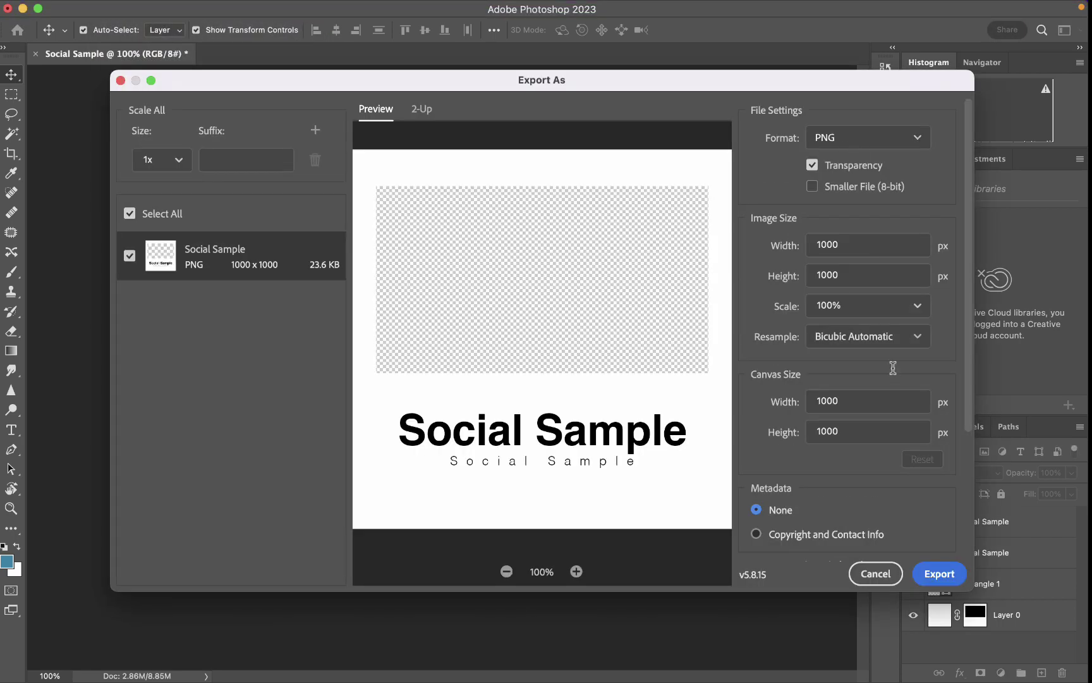
{"action": "left_click", "coordinate": [897, 138]}
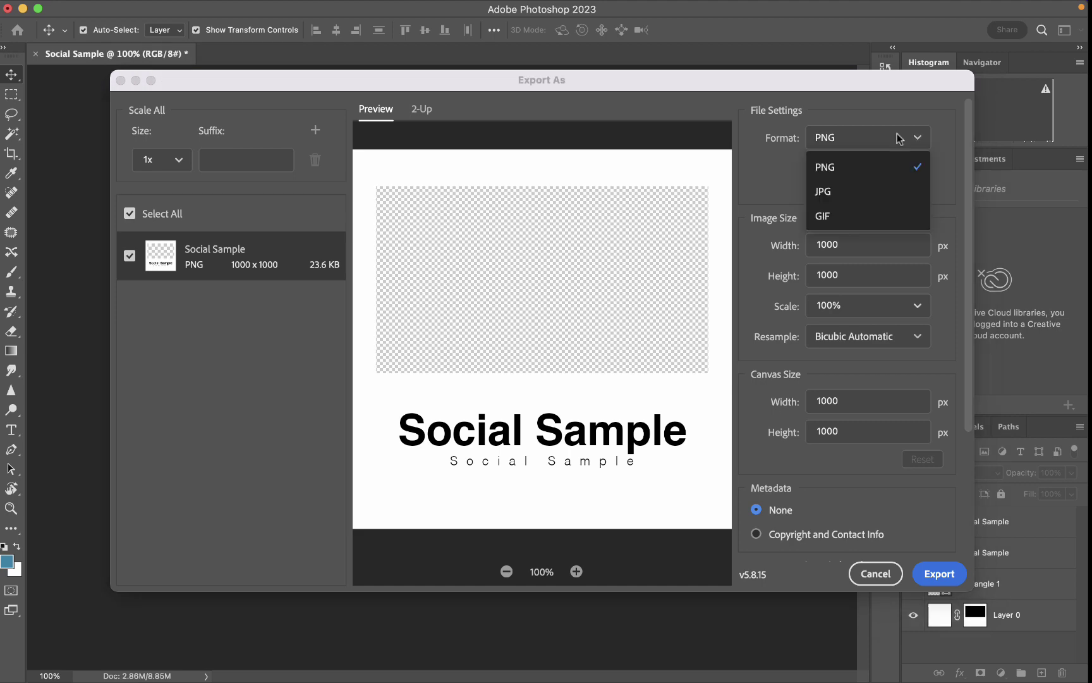
{"action": "left_click", "coordinate": [933, 136]}
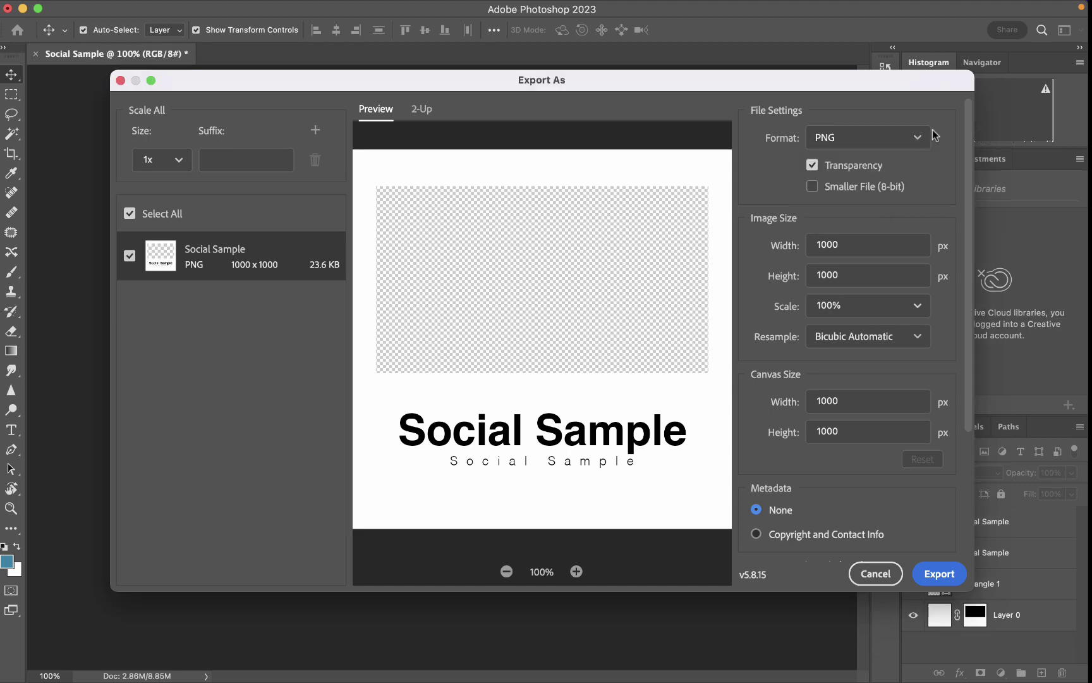
{"action": "left_click", "coordinate": [940, 573]}
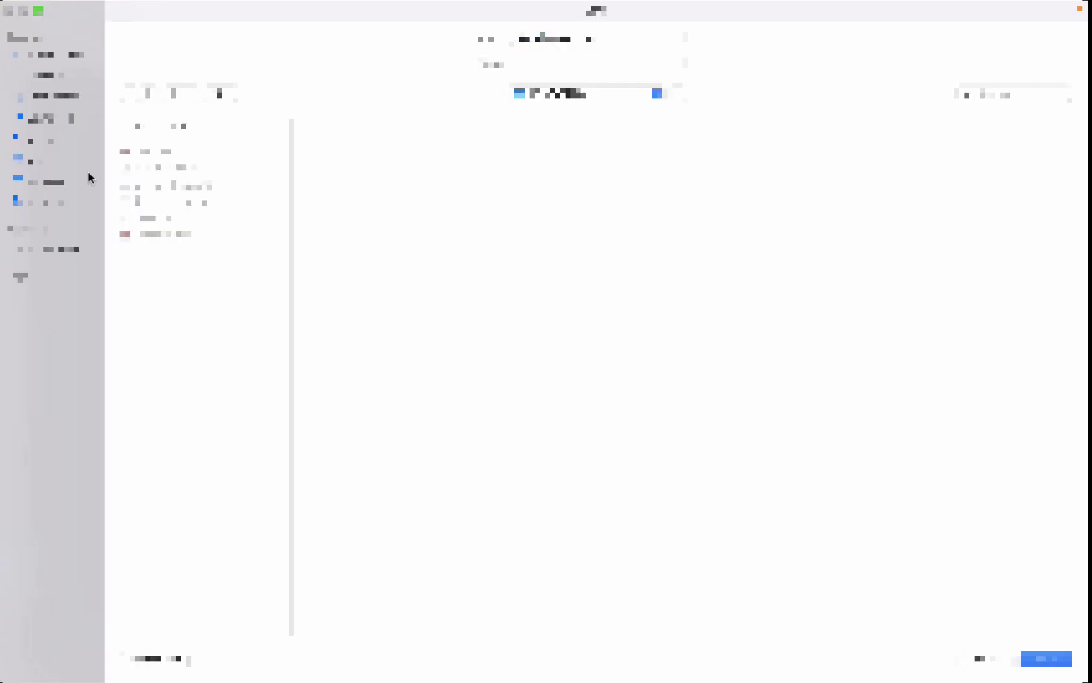
{"action": "left_click", "coordinate": [56, 84]}
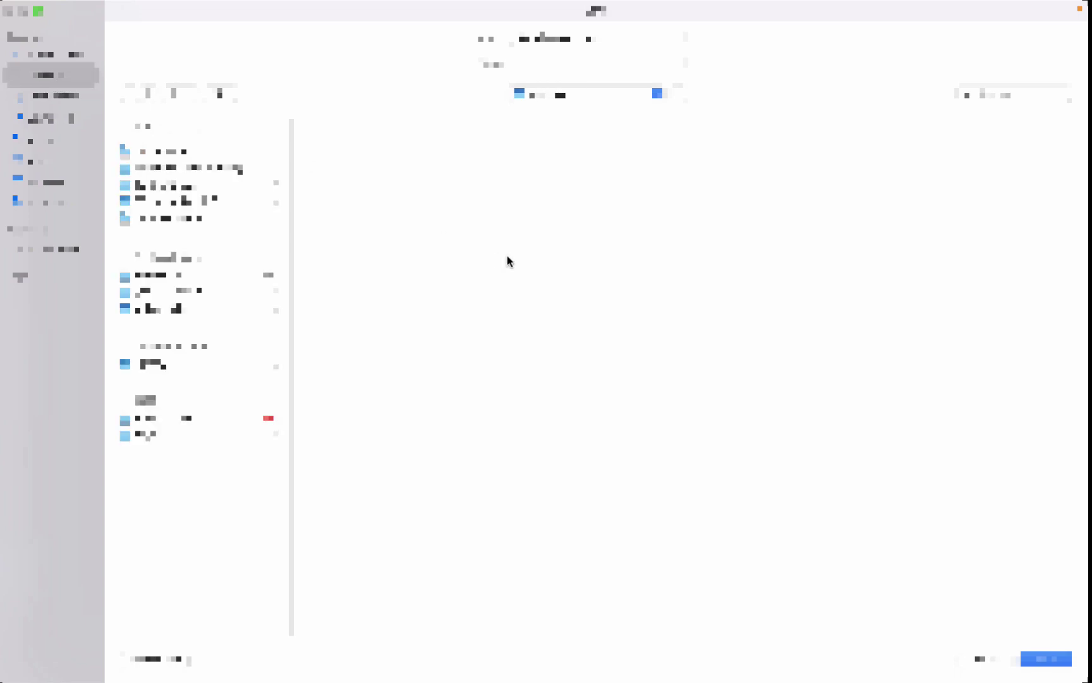
{"action": "left_click", "coordinate": [1036, 663]}
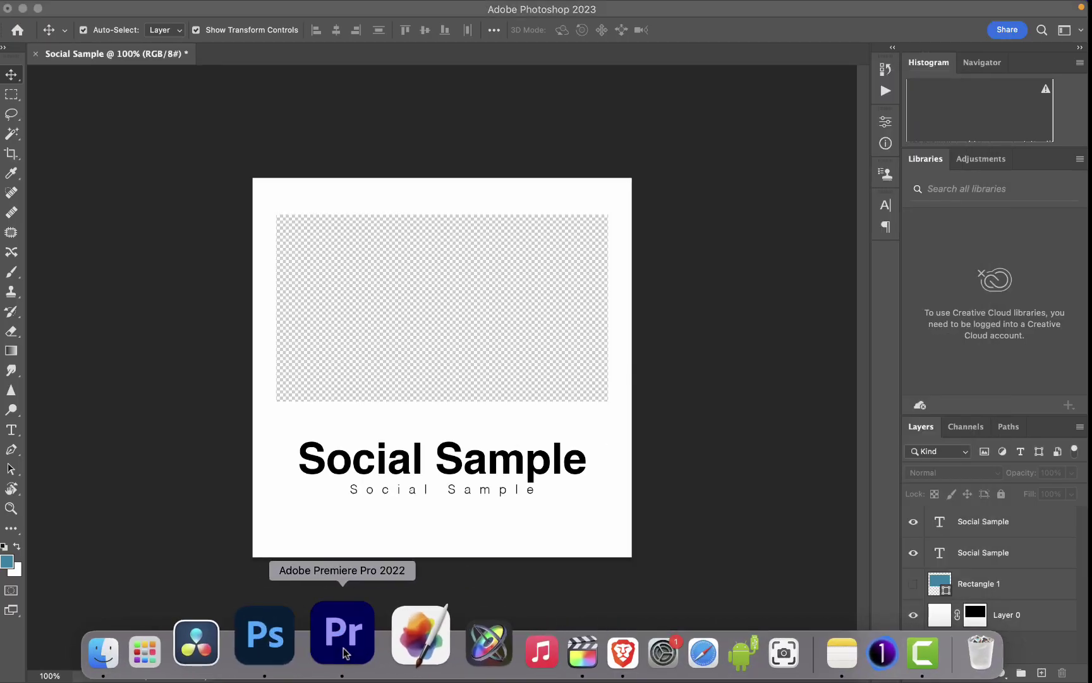
Switch to Premiere Pro and import Social Sample.png from its Finder folder into the Untitled project
{"action": "left_click", "coordinate": [345, 649]}
{"action": "left_click", "coordinate": [175, 640]}
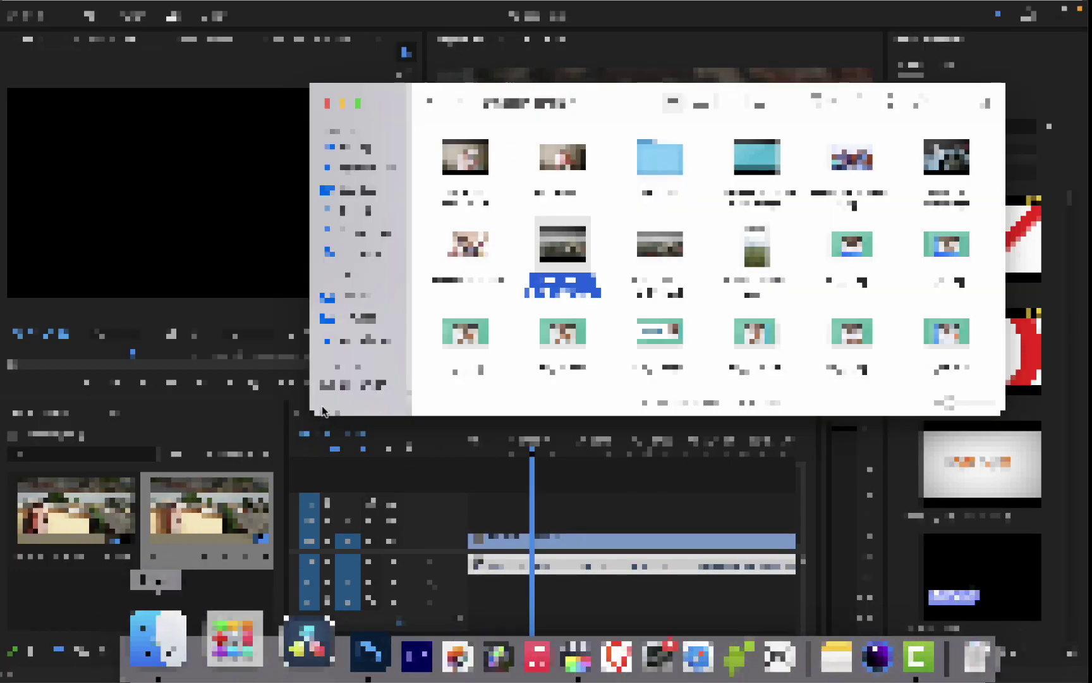
{"action": "left_click", "coordinate": [352, 194]}
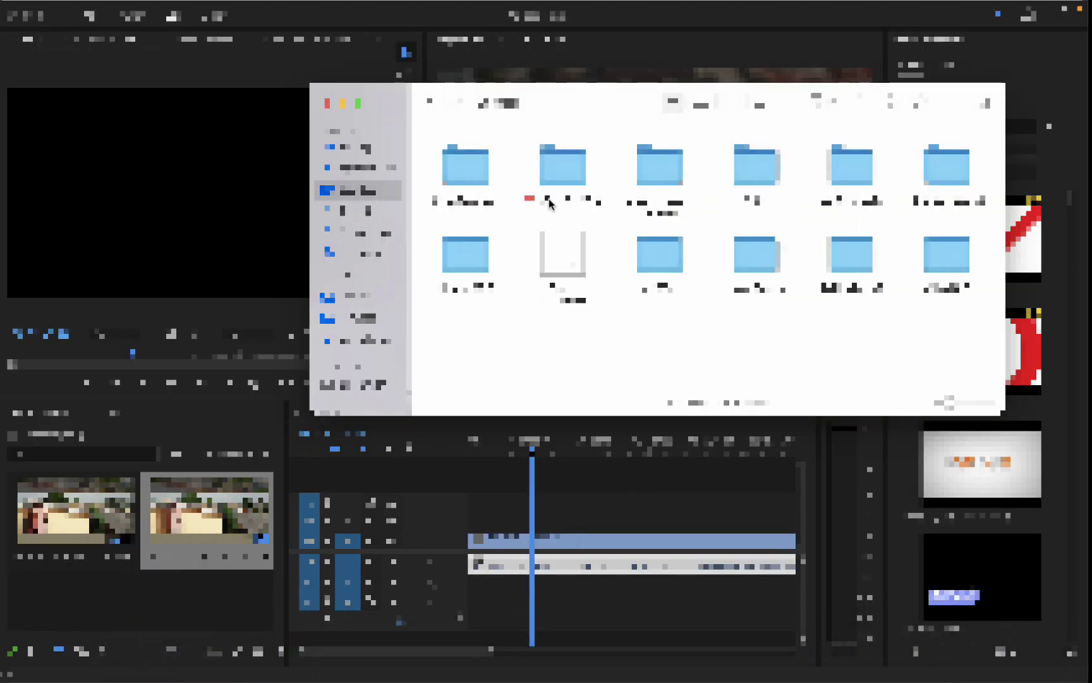
{"action": "left_click_drag", "start_coordinate": [560, 255], "coordinate": [158, 600]}
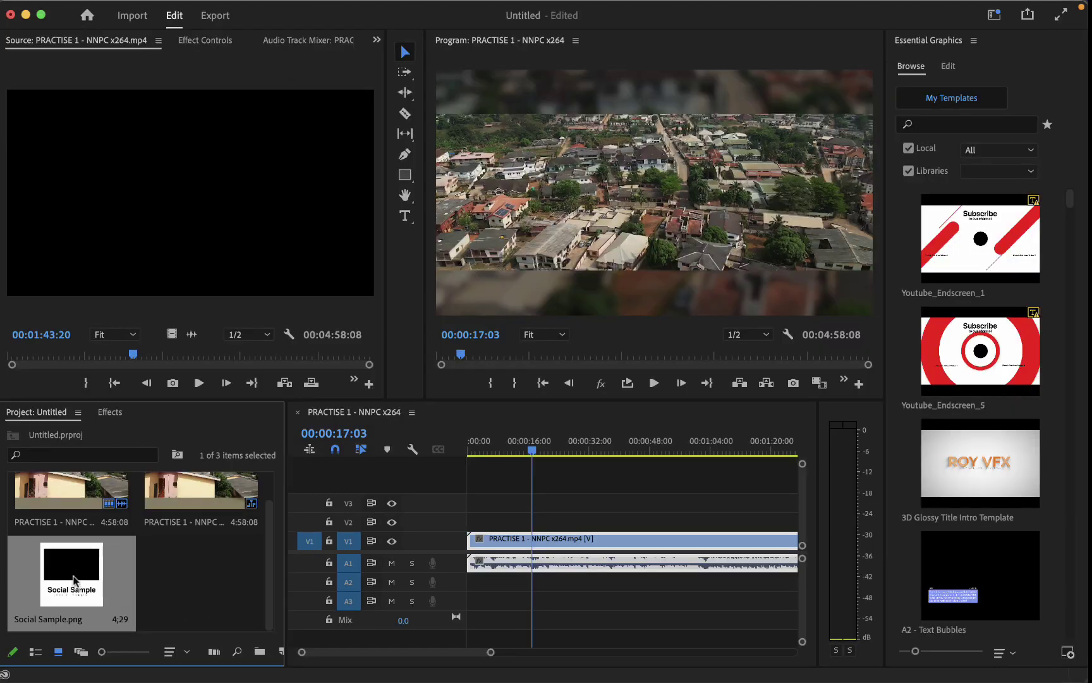
Try Social Sample.png as an overlay on track V2 above the aerial footage, and delete it from the timeline
{"action": "left_click_drag", "start_coordinate": [74, 580], "coordinate": [694, 512]}
{"action": "key", "text": "minus"}
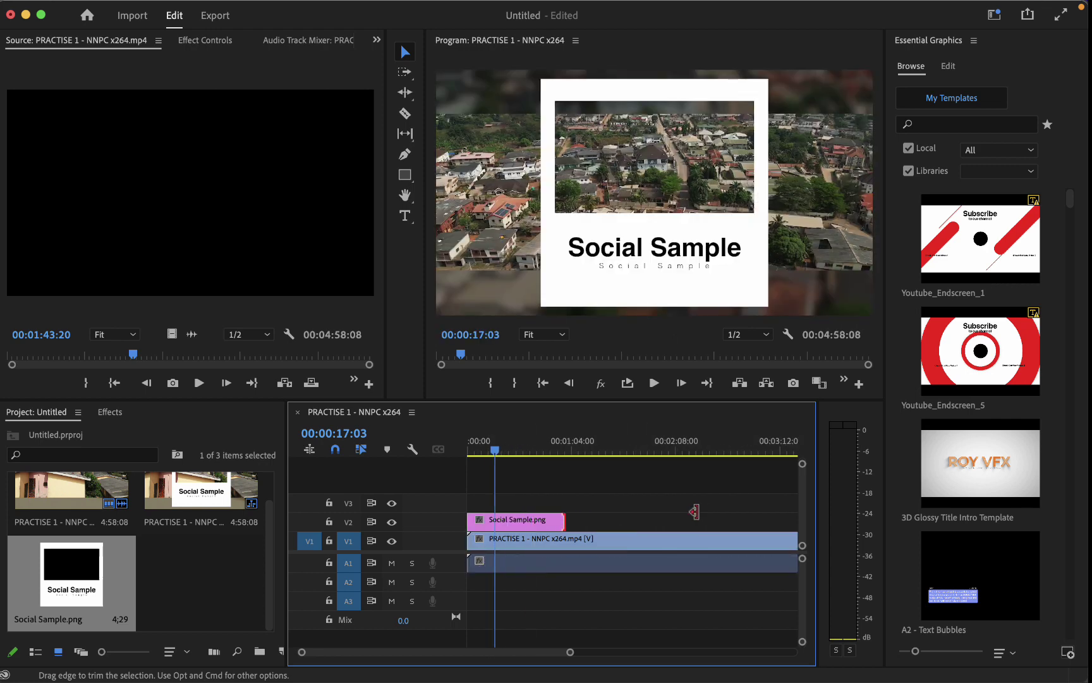
{"action": "left_click", "coordinate": [505, 524]}
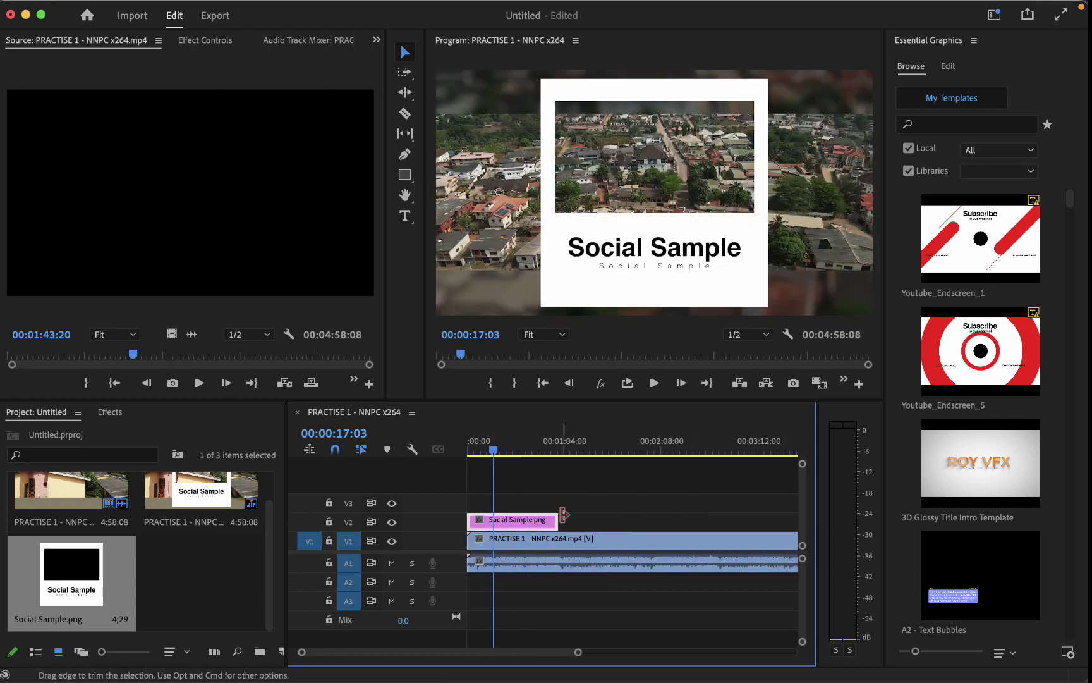
{"action": "key", "text": "Delete"}
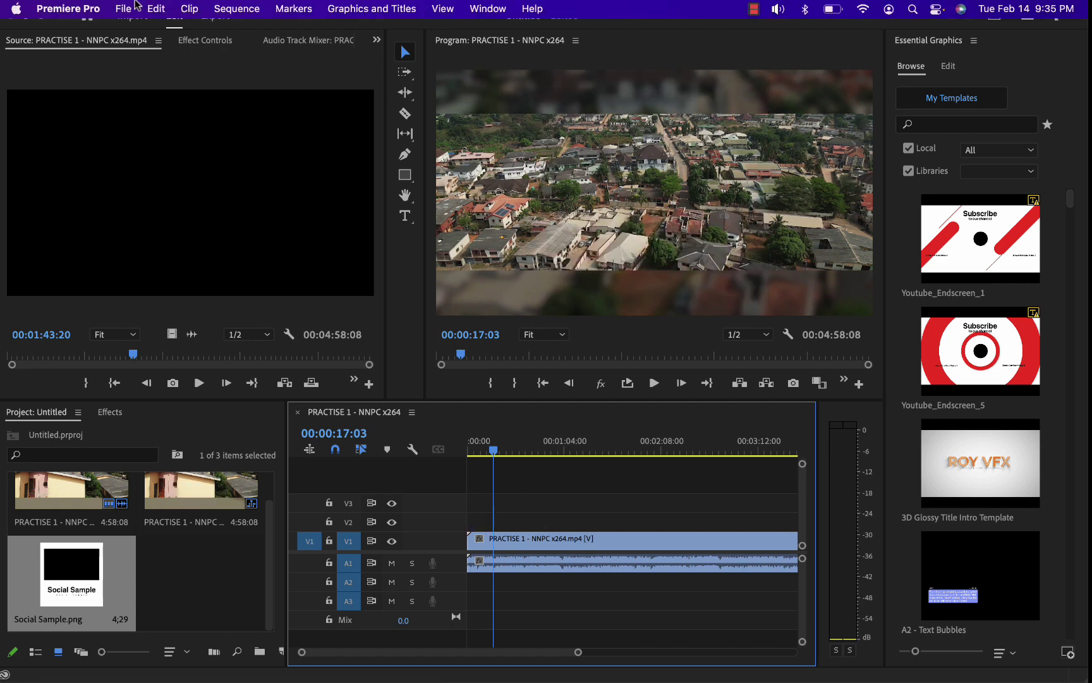
Create a new Premiere Pro project named "Social Sample" without selecting any media
{"action": "left_click", "coordinate": [125, 8]}
{"action": "mouse_move", "coordinate": [269, 34]}
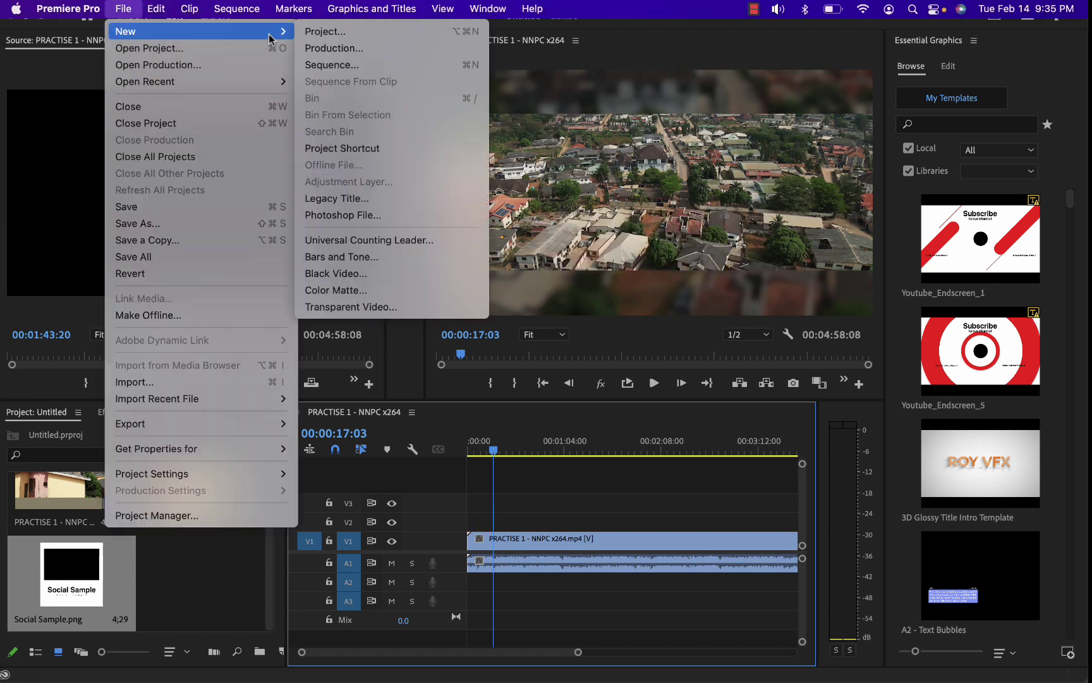
{"action": "left_click", "coordinate": [324, 31]}
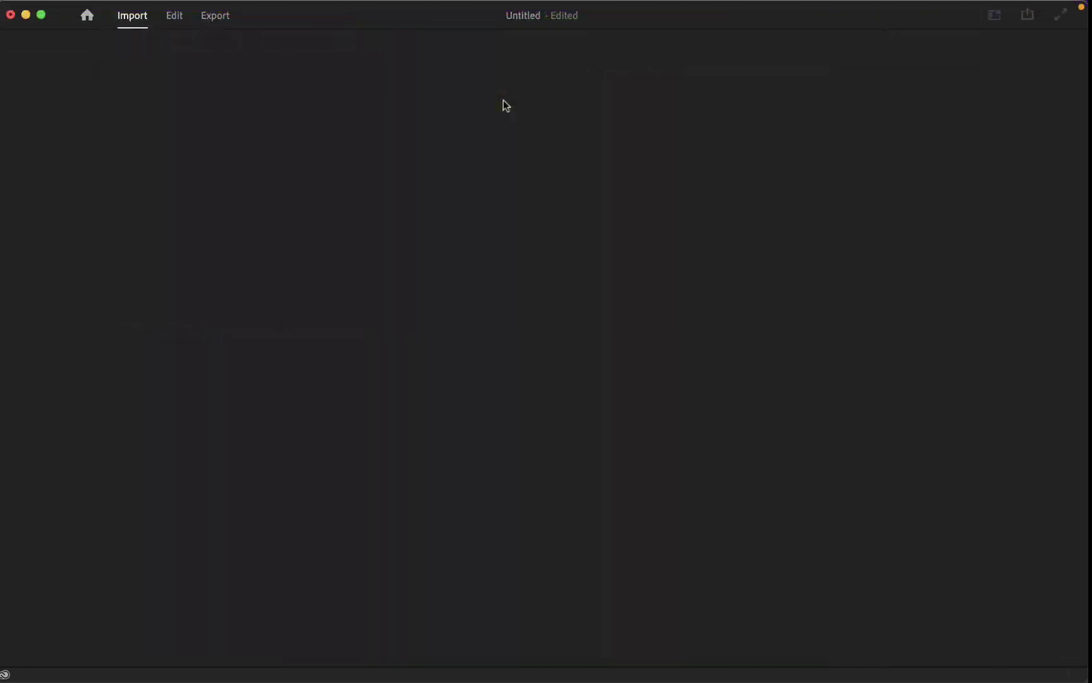
{"action": "type", "text": "Social Sample"}
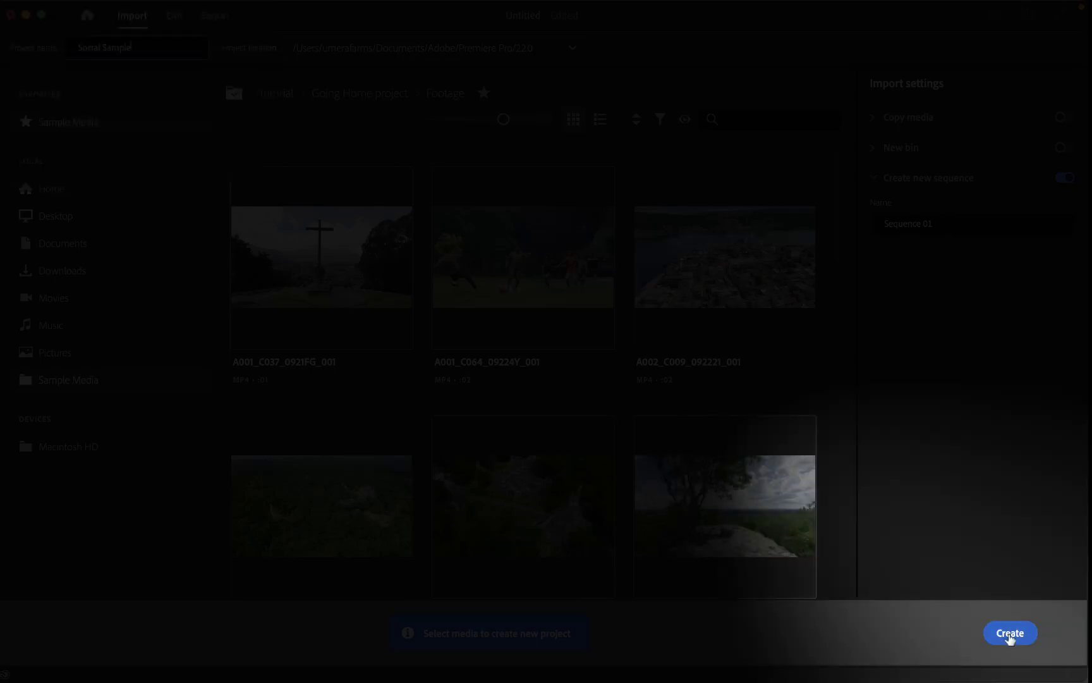
{"action": "left_click", "coordinate": [1009, 634]}
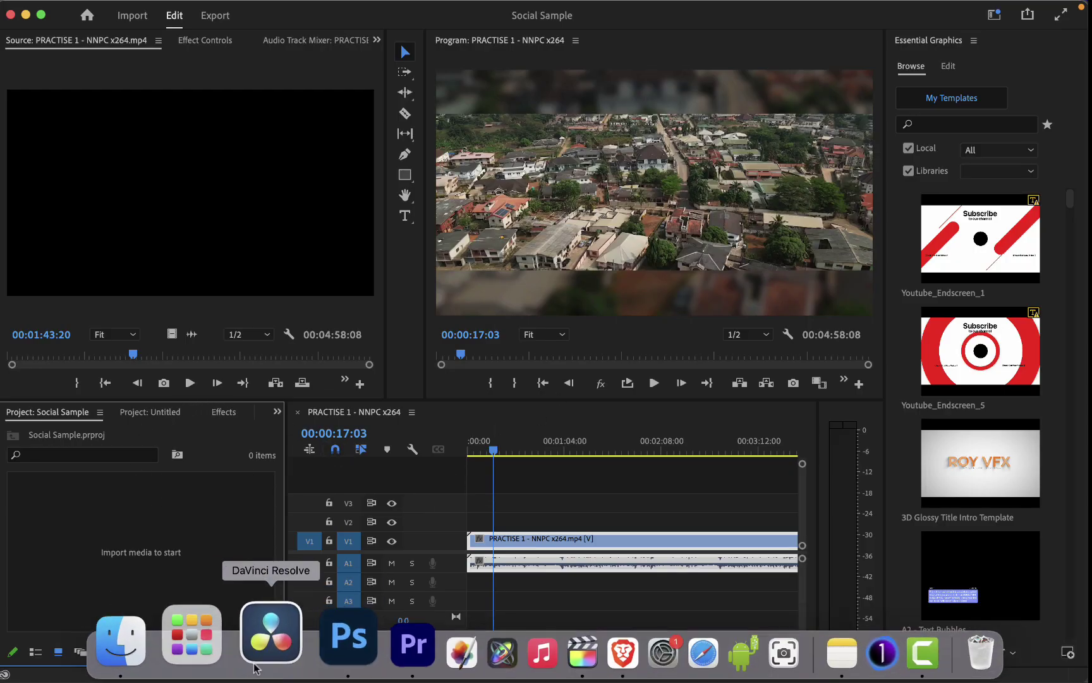
Import Social Sample.png and the PRACTISE 1 - NNPC x264.mp4 video from Finder into the Social Sample project
{"action": "left_click", "coordinate": [183, 638]}
{"action": "left_click_drag", "start_coordinate": [564, 256], "coordinate": [204, 553]}
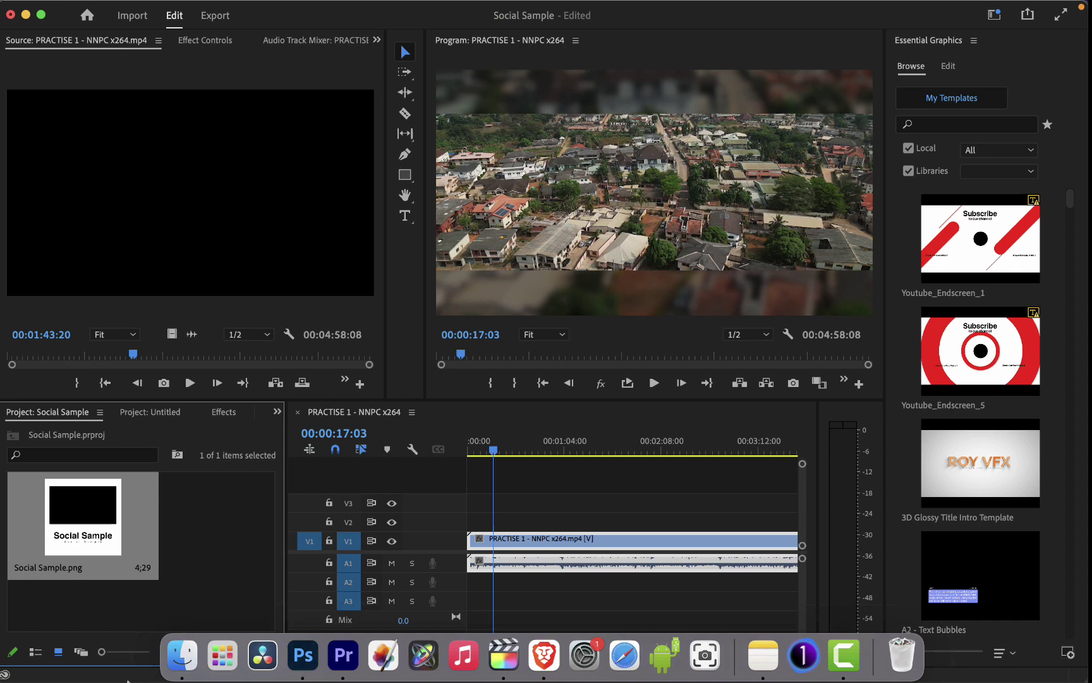
{"action": "left_click", "coordinate": [182, 655]}
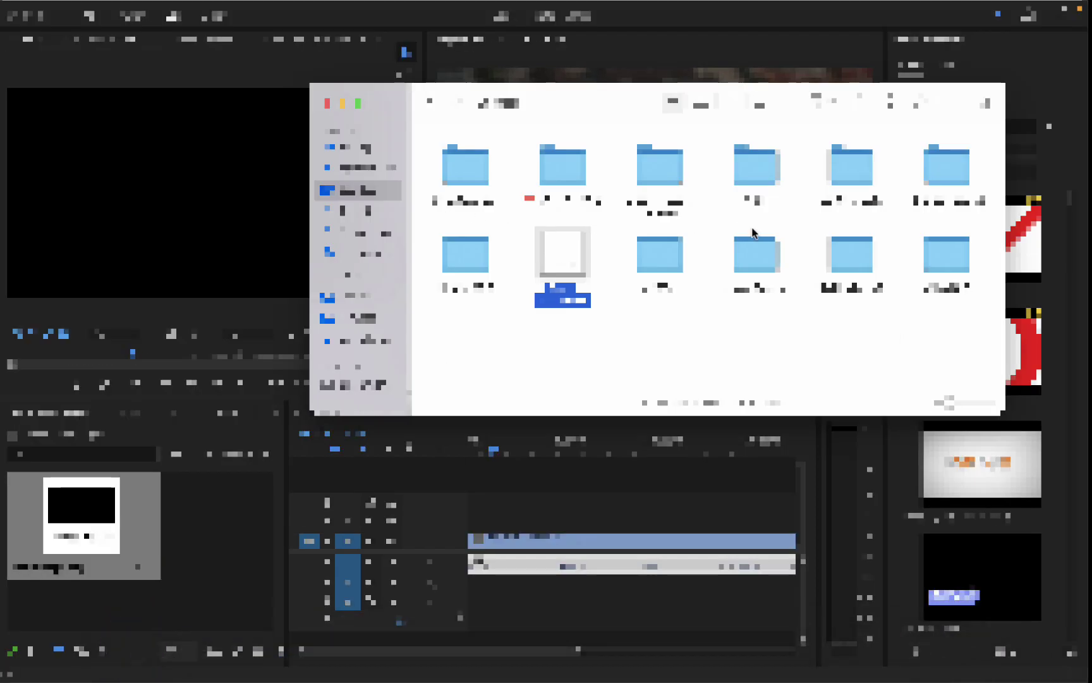
{"action": "double_click", "coordinate": [947, 169]}
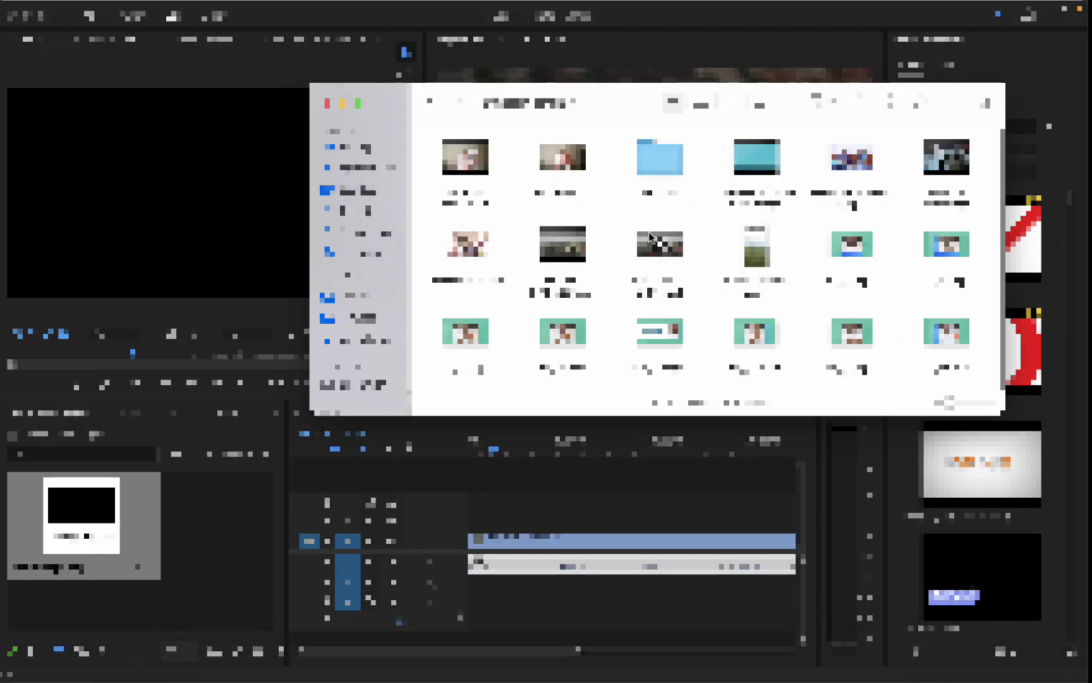
{"action": "left_click_drag", "start_coordinate": [563, 243], "coordinate": [222, 520]}
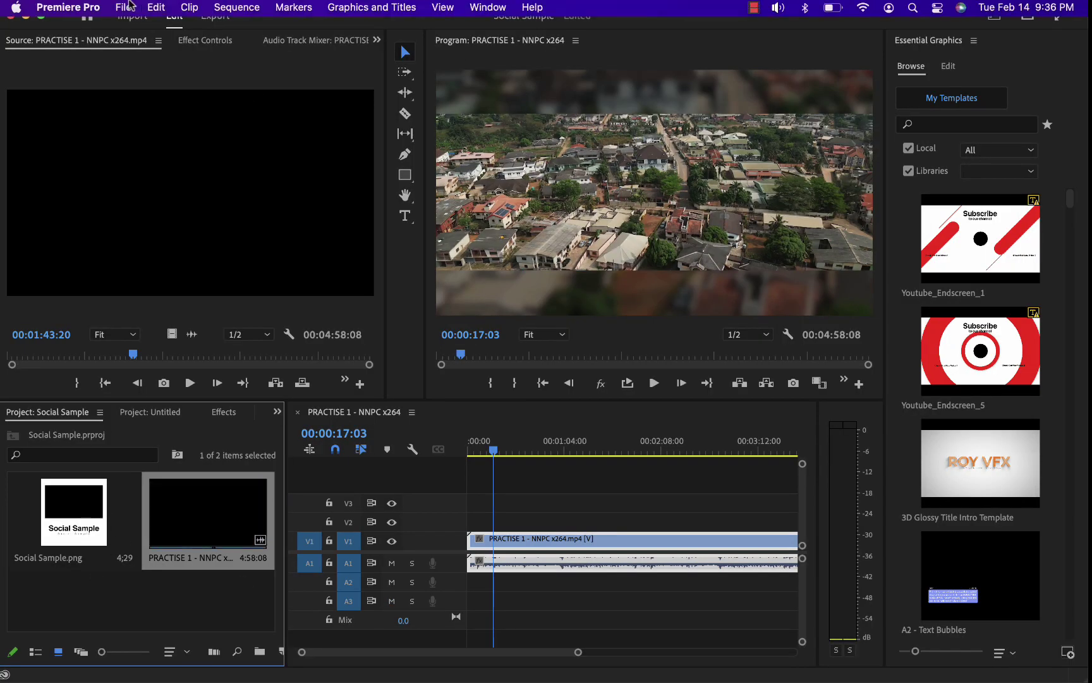
Create a new sequence named "Social Sample sequence" from the DSLR 1080p30 preset
{"action": "left_click", "coordinate": [125, 9]}
{"action": "mouse_move", "coordinate": [125, 31]}
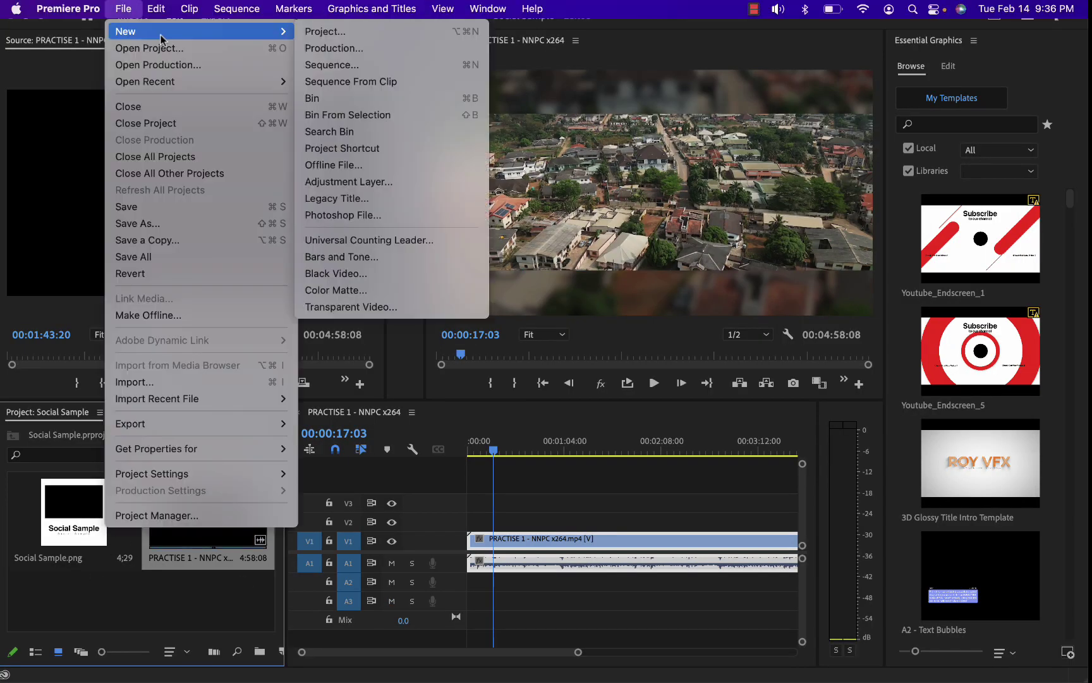
{"action": "left_click", "coordinate": [358, 62]}
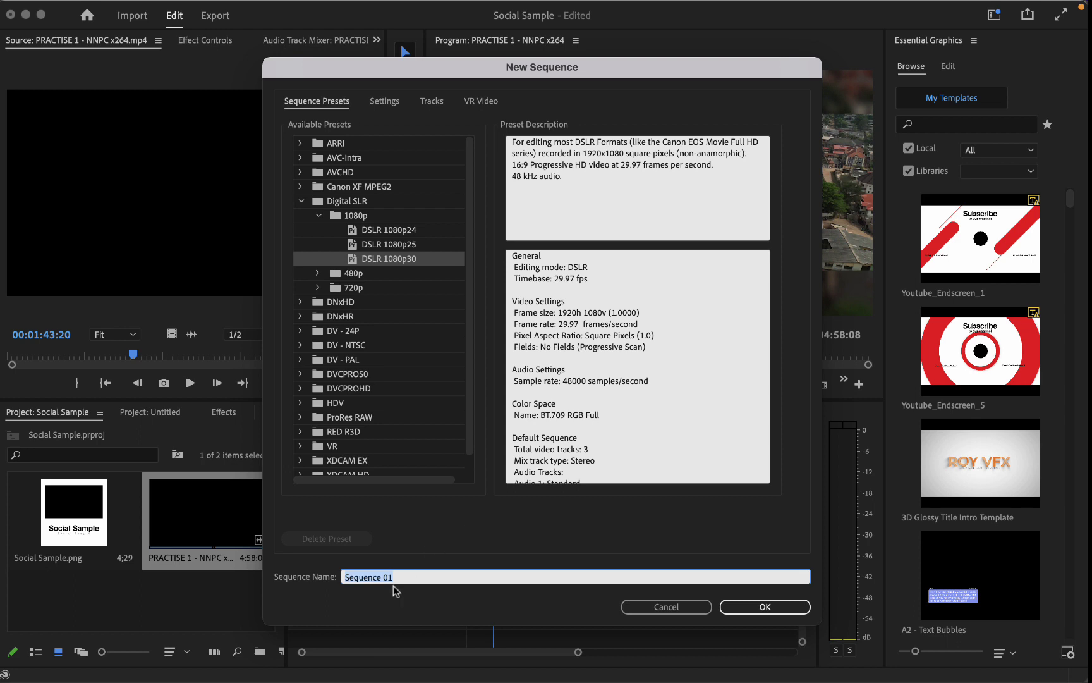
{"action": "type", "text": "Social Sample s"}
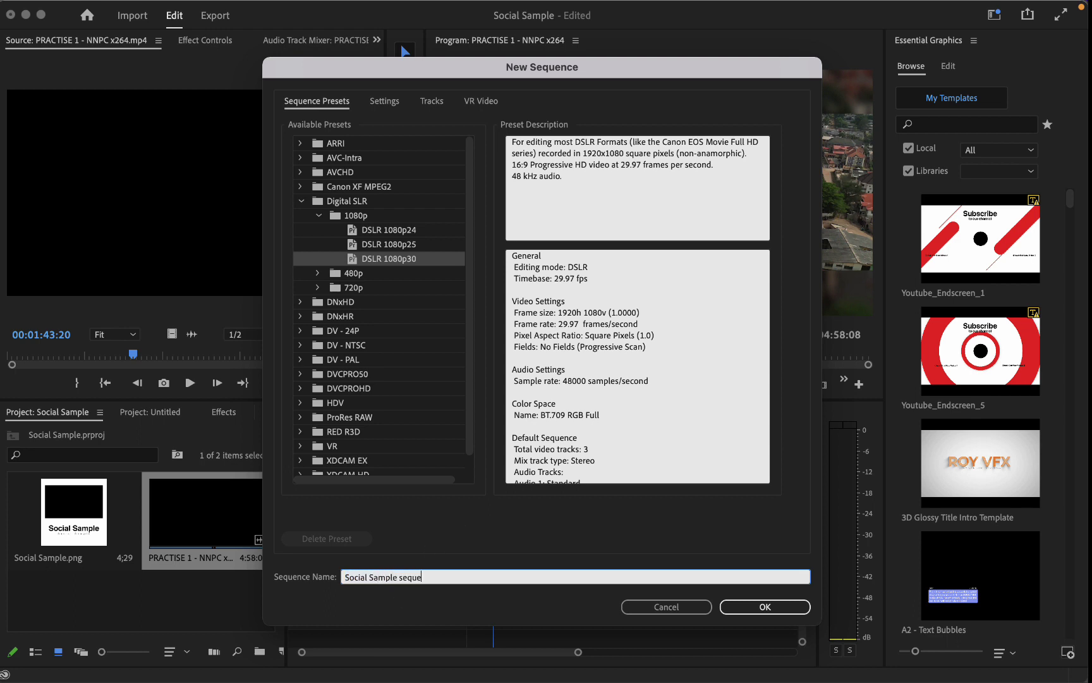
{"action": "scroll", "coordinate": [400, 254], "scroll_direction": "down", "scroll_amount": 2}
{"action": "scroll", "coordinate": [402, 254], "scroll_direction": "up", "scroll_amount": 2}
{"action": "left_click", "coordinate": [765, 608]}
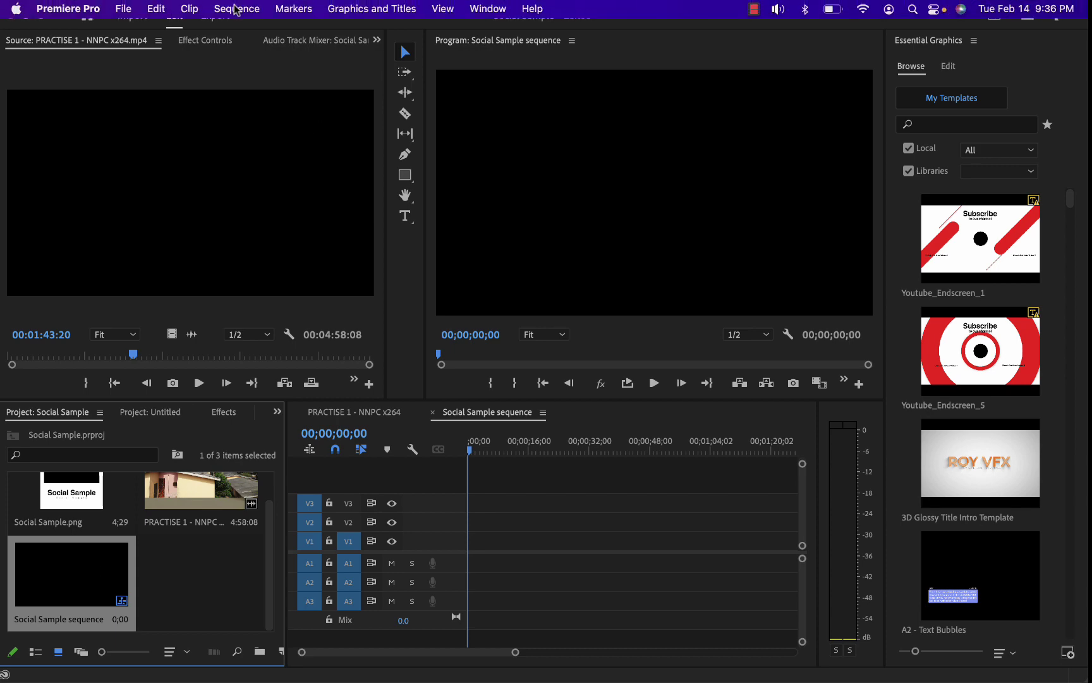
Set the sequence's frame size to 1000 by 1000 and disable proportional scaling of motion effects
{"action": "left_click", "coordinate": [237, 8]}
{"action": "left_click", "coordinate": [259, 32]}
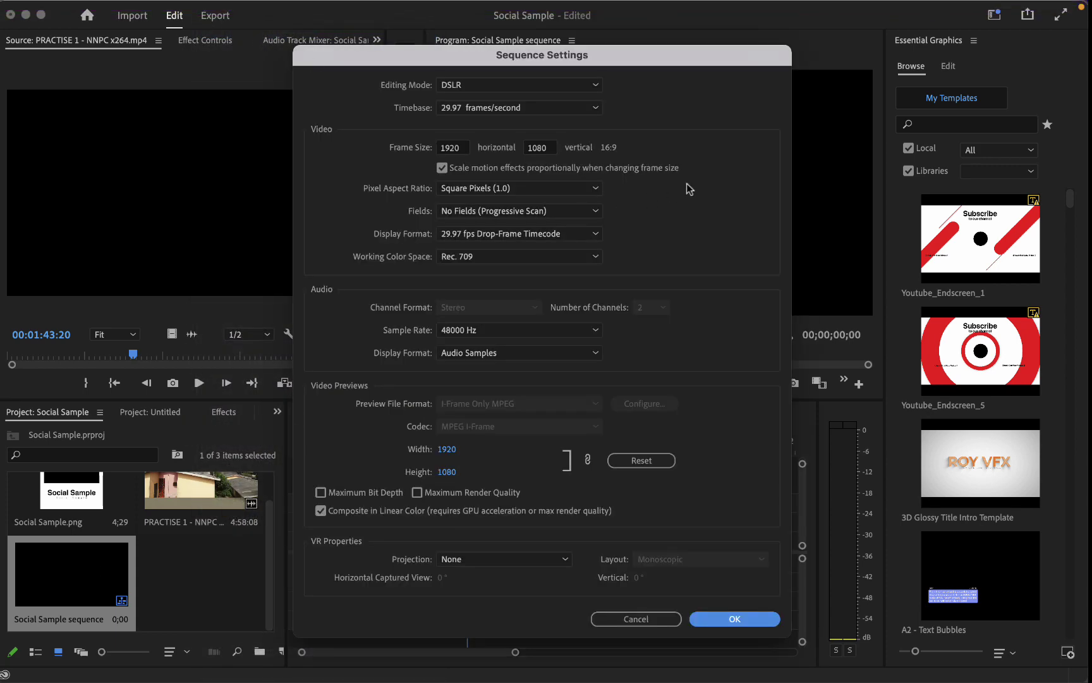
{"action": "left_click", "coordinate": [462, 149]}
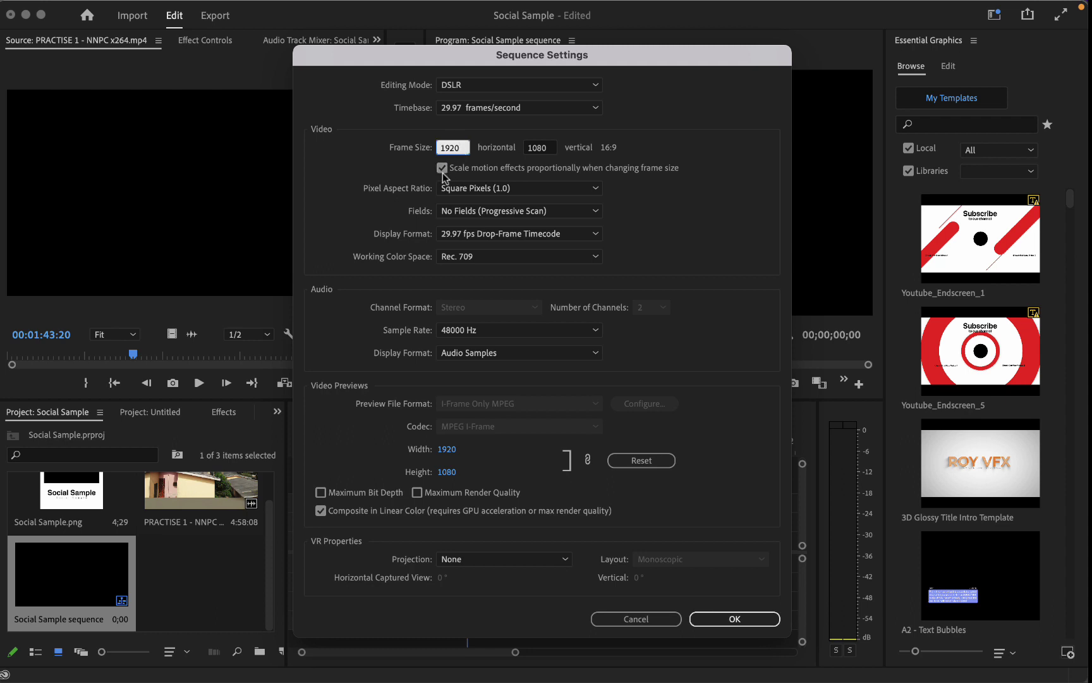
{"action": "left_click_drag", "start_coordinate": [459, 145], "coordinate": [321, 139]}
{"action": "type", "text": "1000"}
{"action": "key", "text": "Tab"}
{"action": "type", "text": "100"}
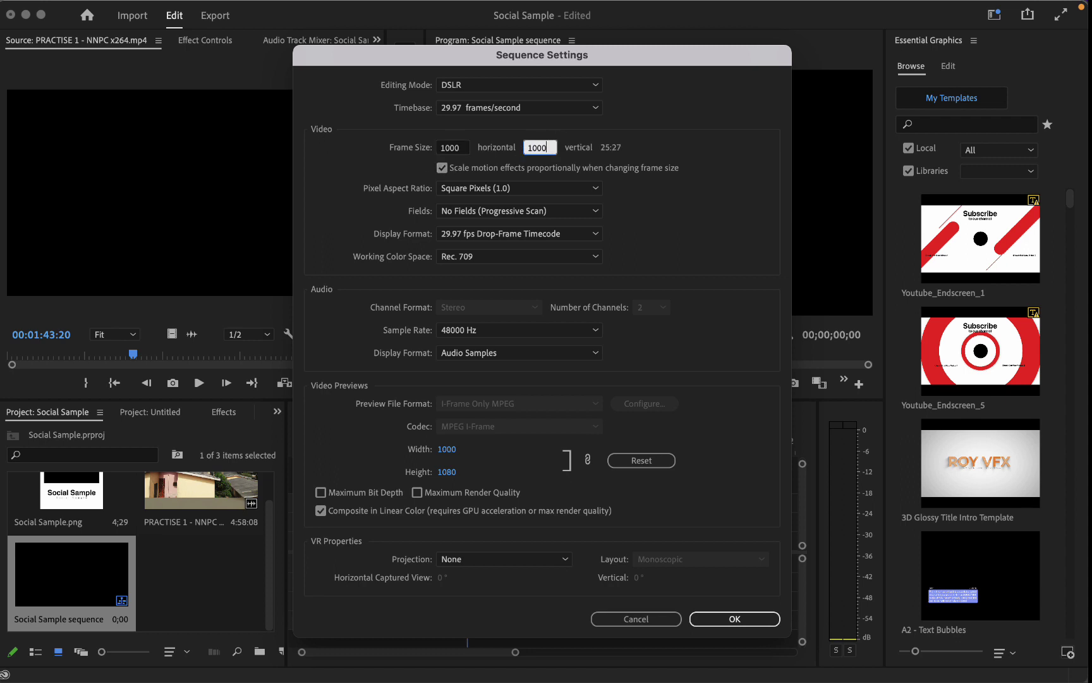
{"action": "type", "text": "0"}
{"action": "left_click", "coordinate": [622, 169]}
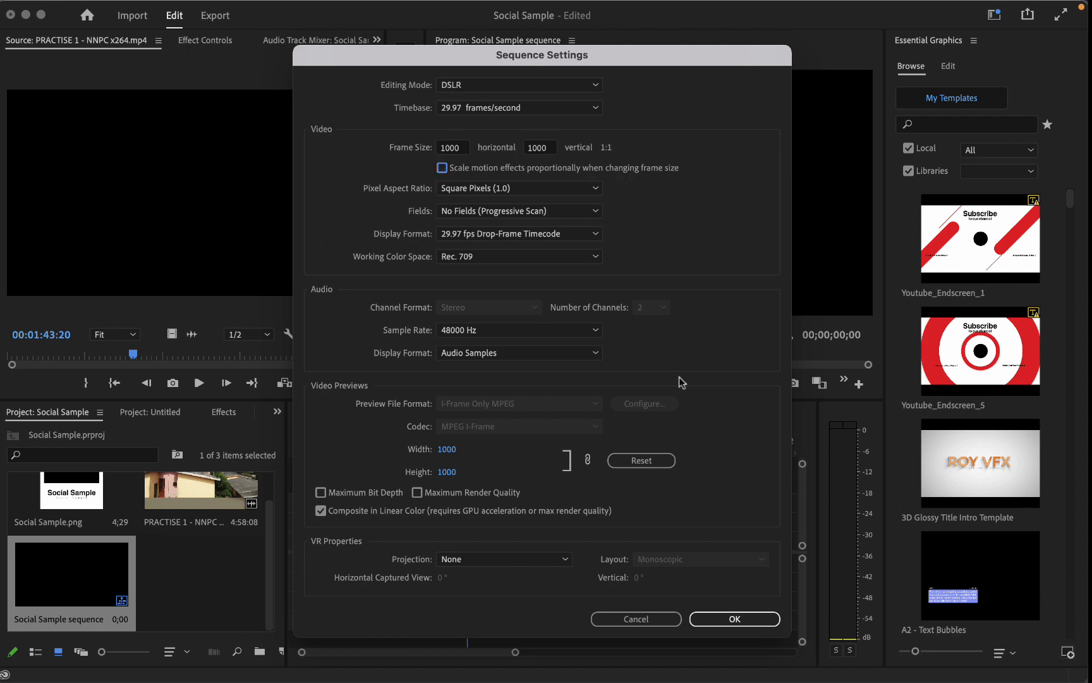
{"action": "left_click", "coordinate": [709, 616]}
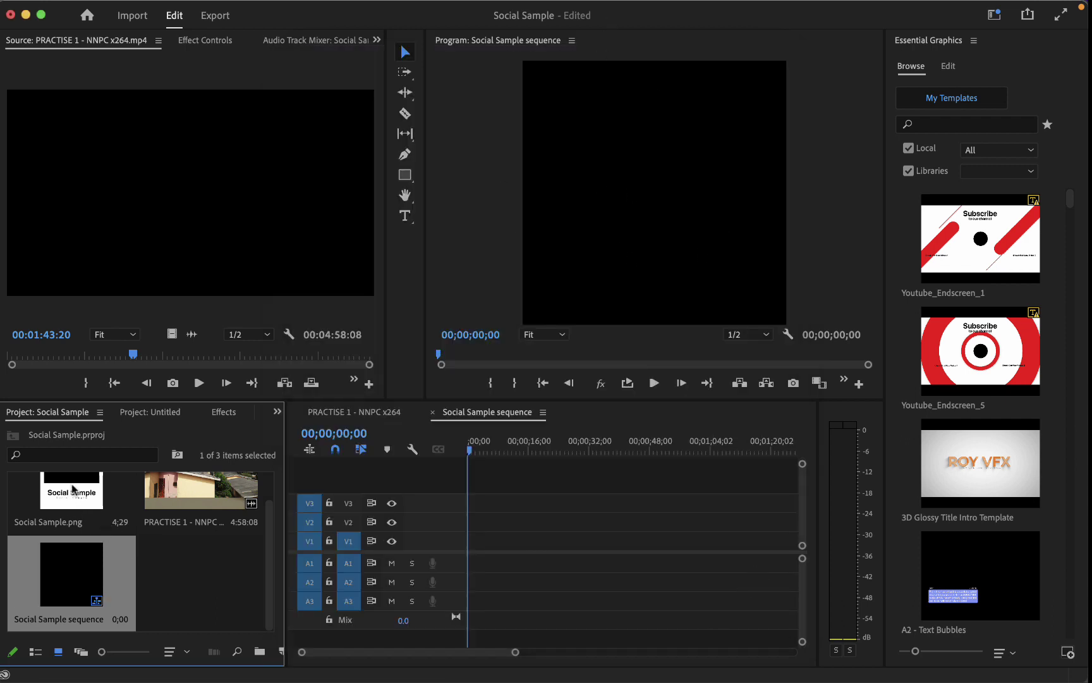
Add the PRACTISE 1 - NNPC x264.mp4 clip to tracks V1 and A1, keeping the existing sequence settings
{"action": "left_click_drag", "start_coordinate": [183, 490], "coordinate": [466, 554]}
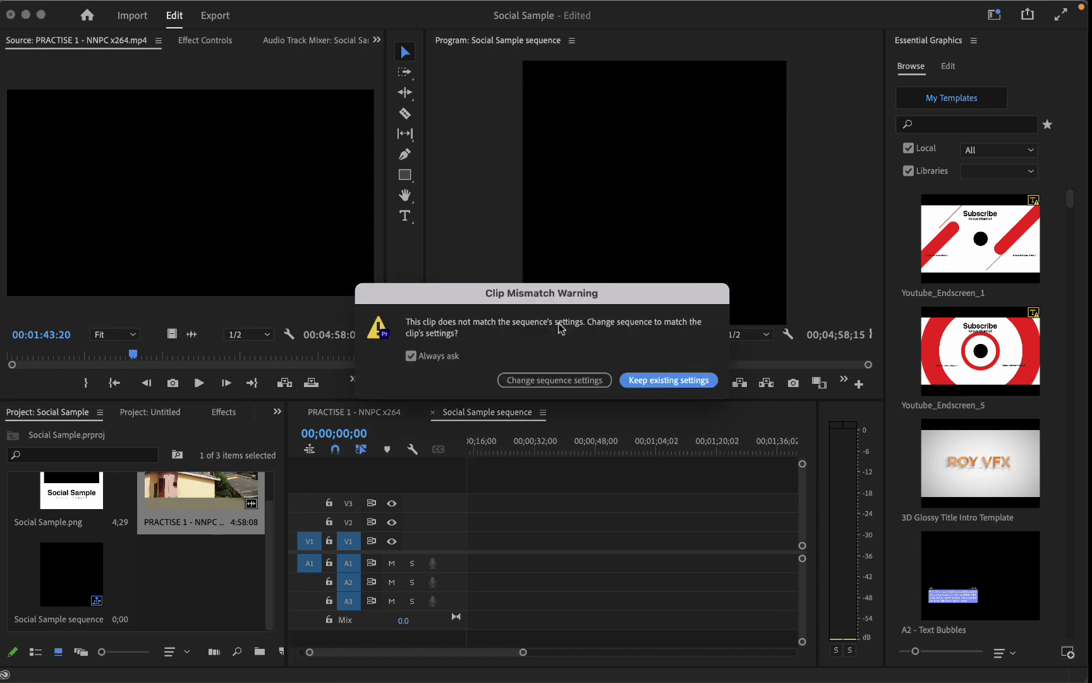
{"action": "left_click", "coordinate": [666, 382]}
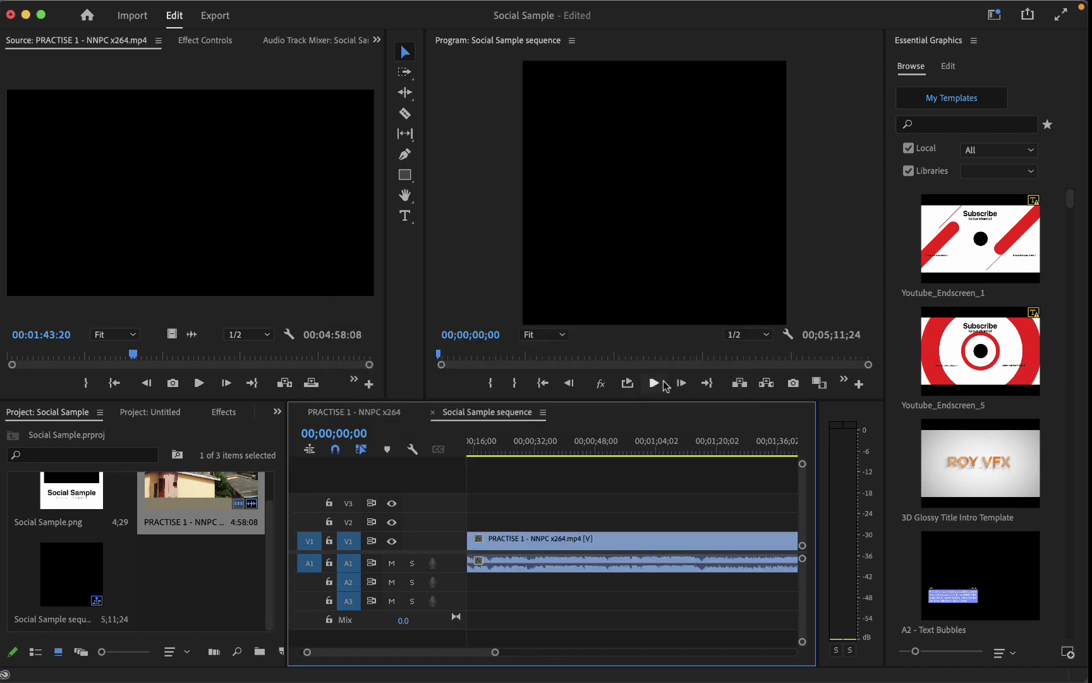
Place Social Sample.png on track V2 above the video clip, align both to the sequence start, and close the Essential Graphics panel
{"action": "left_click_drag", "start_coordinate": [57, 484], "coordinate": [471, 521]}
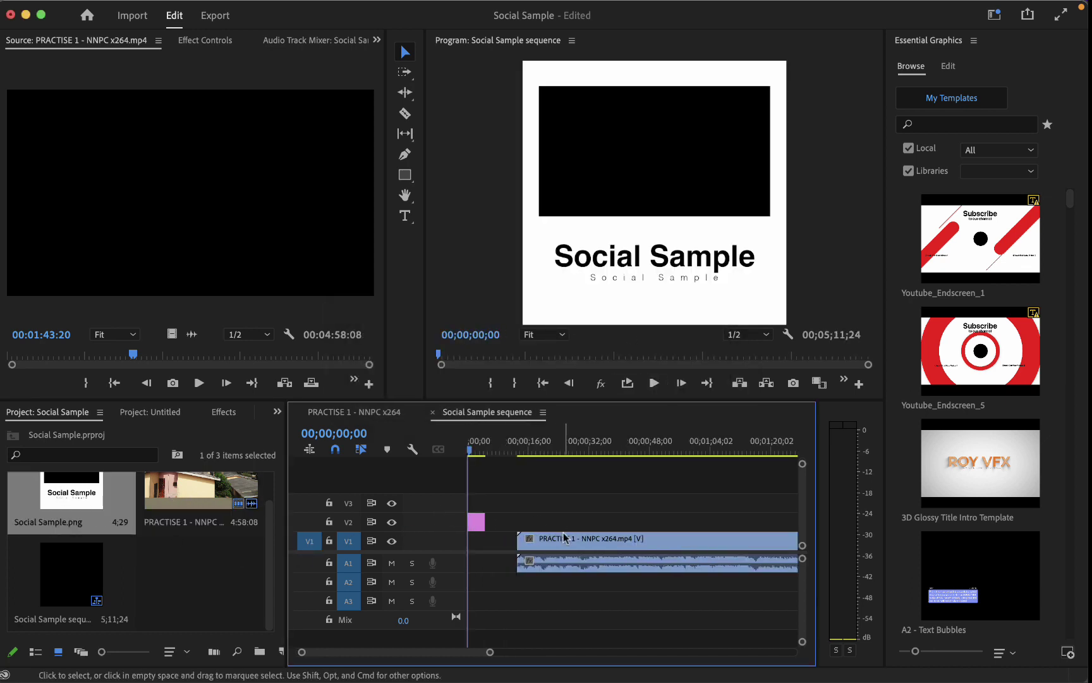
{"action": "left_click_drag", "start_coordinate": [555, 537], "coordinate": [622, 523]}
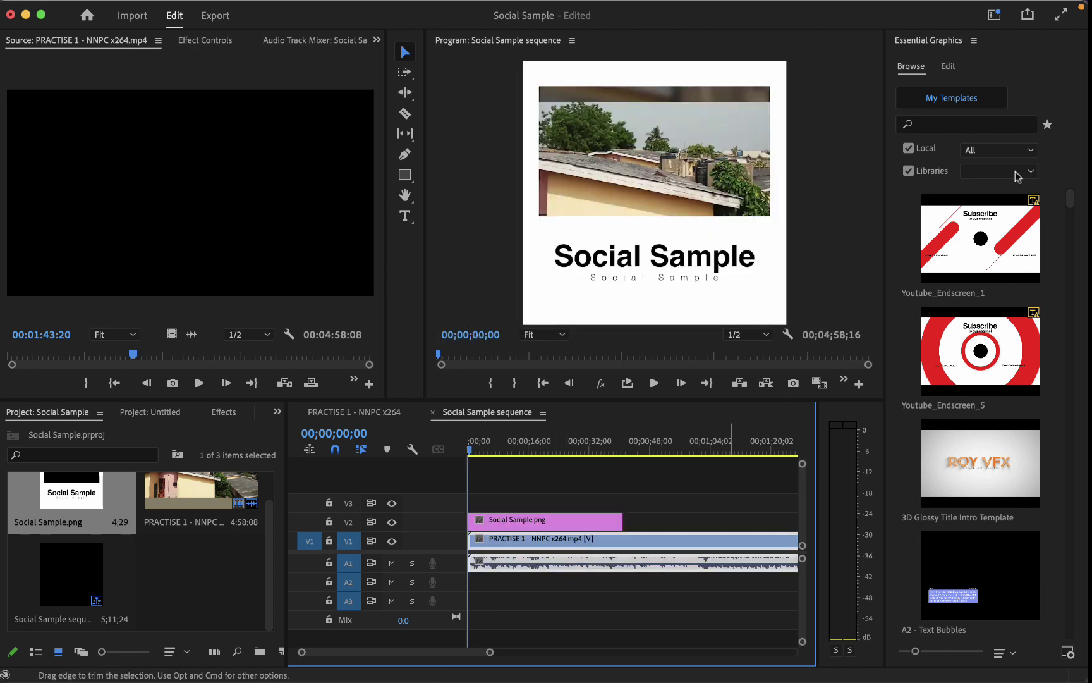
{"action": "left_click", "coordinate": [974, 43]}
{"action": "left_click", "coordinate": [828, 52]}
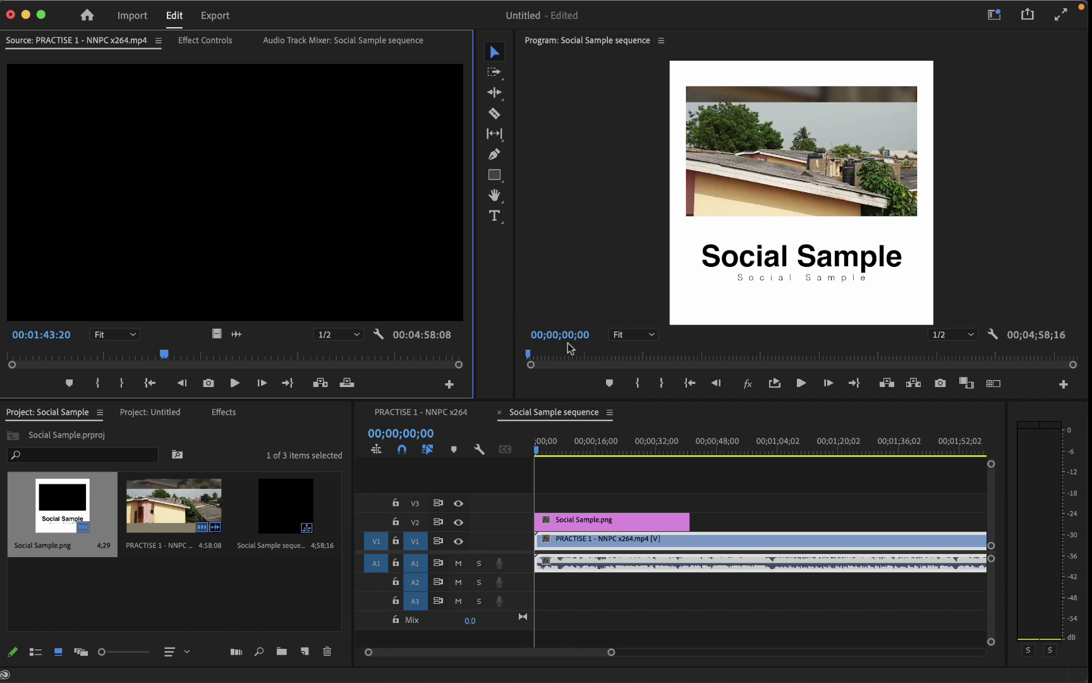
Extend the Social Sample.png clip on track V2 to the end of the video clip
{"action": "left_click_drag", "start_coordinate": [688, 521], "coordinate": [825, 515]}
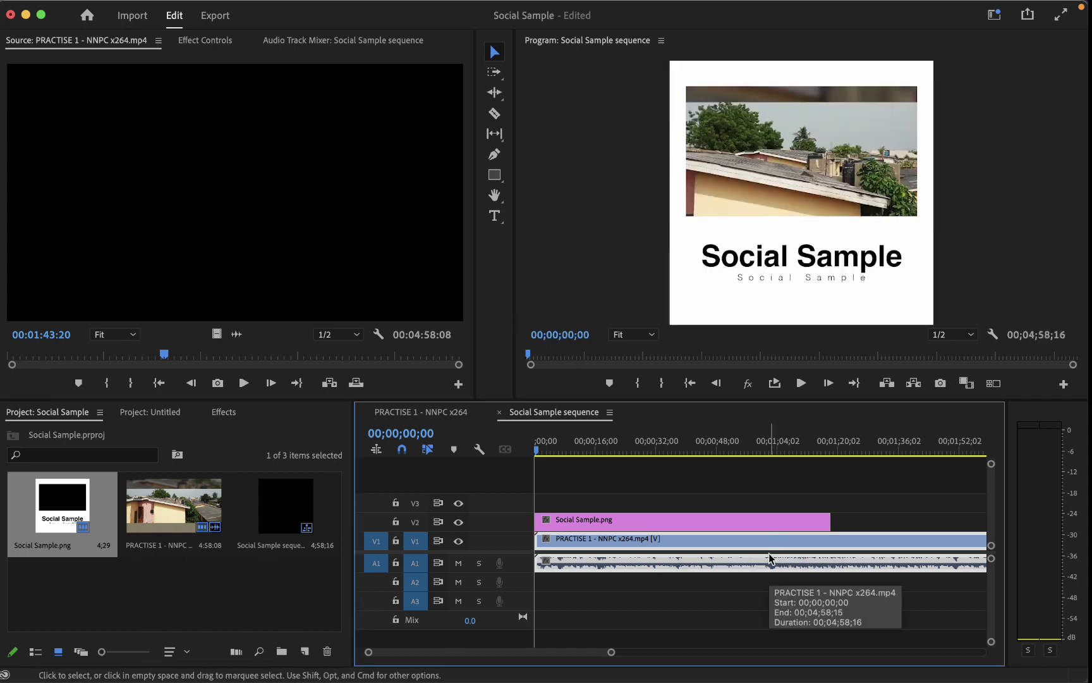
{"action": "key", "text": "minus"}
{"action": "left_click_drag", "start_coordinate": [600, 521], "coordinate": [796, 522]}
Set the video clip's scale to 68 and its position to 500, 355 to fit it inside the frame's opening
{"action": "left_click", "coordinate": [583, 450]}
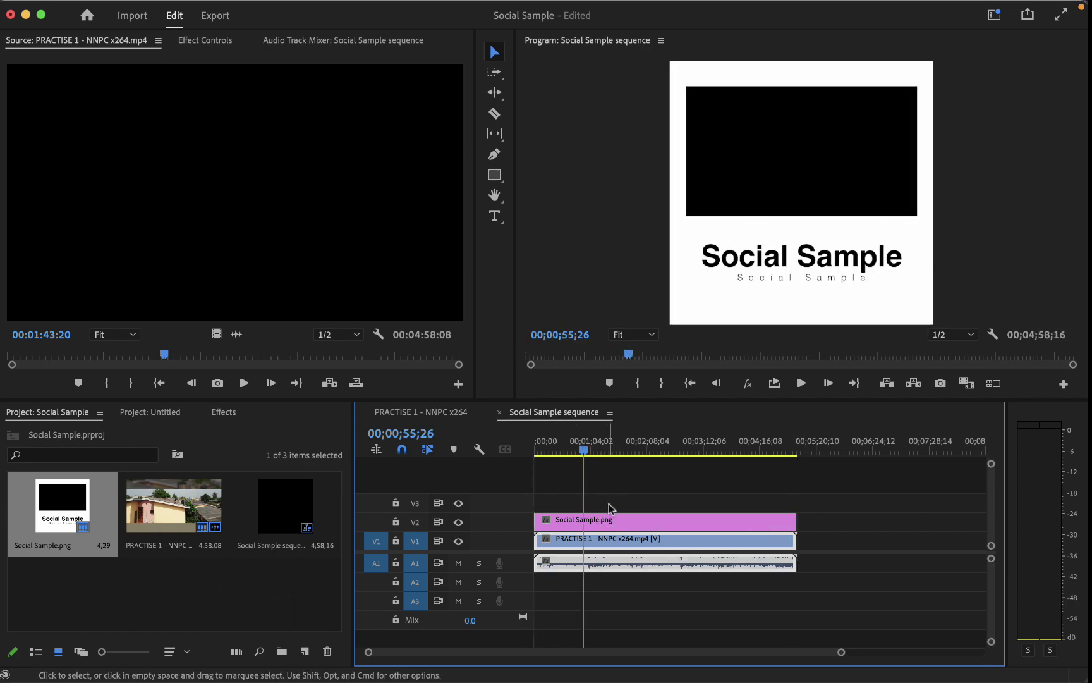
{"action": "left_click", "coordinate": [617, 523]}
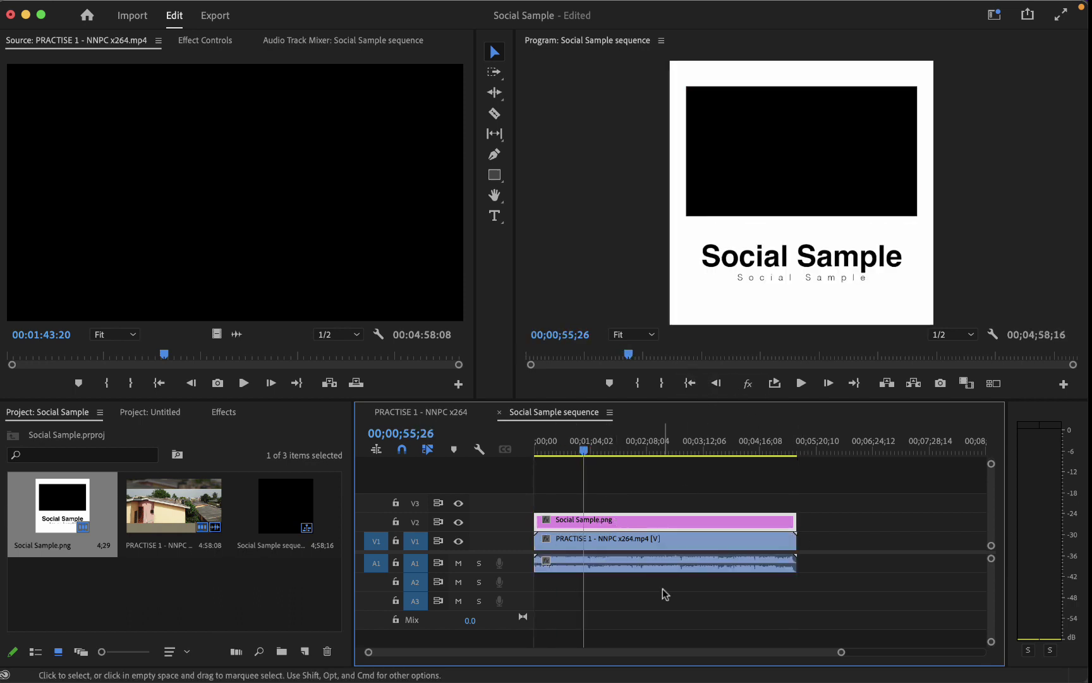
{"action": "left_click", "coordinate": [618, 539]}
{"action": "left_click_drag", "start_coordinate": [581, 449], "coordinate": [551, 455]}
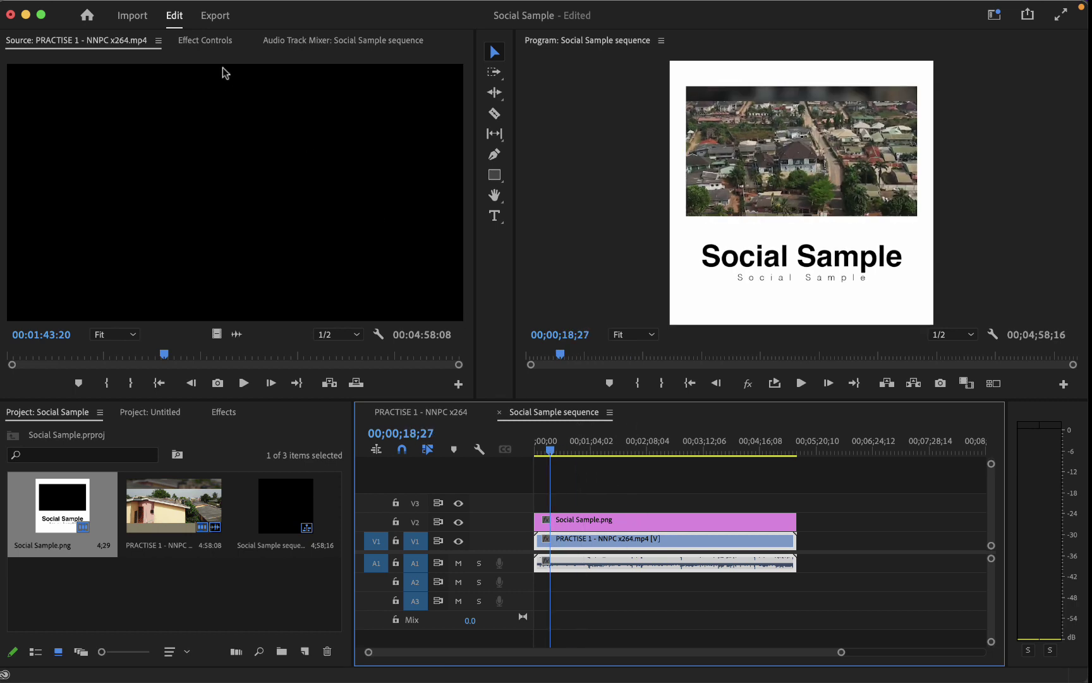
{"action": "left_click", "coordinate": [207, 42]}
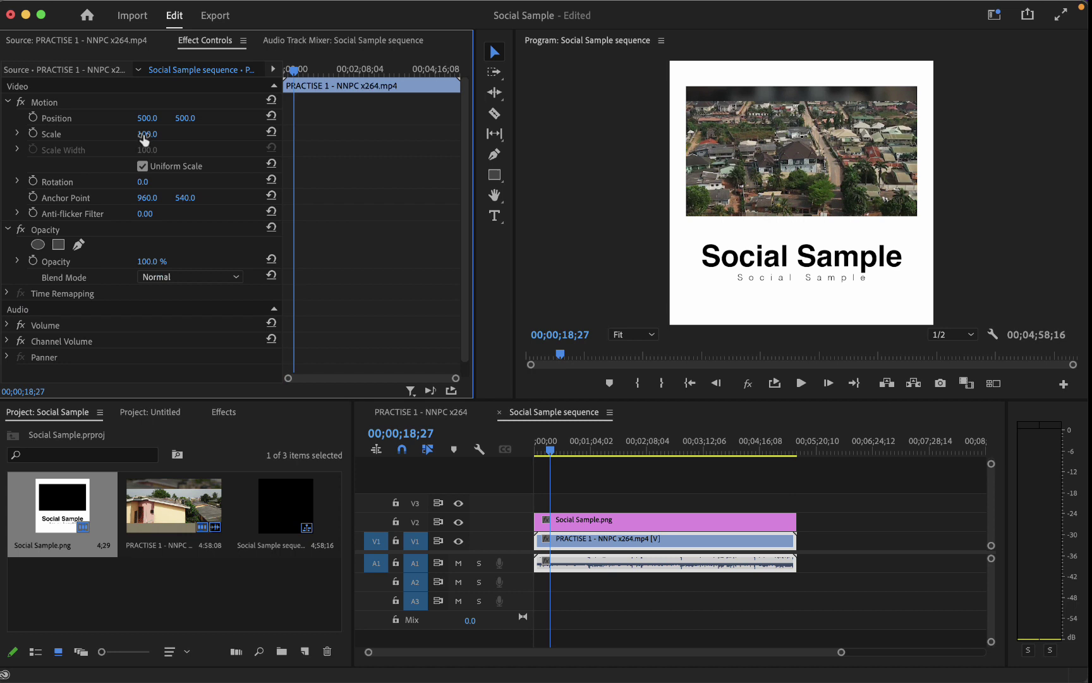
{"action": "left_click_drag", "start_coordinate": [145, 139], "coordinate": [96, 122]}
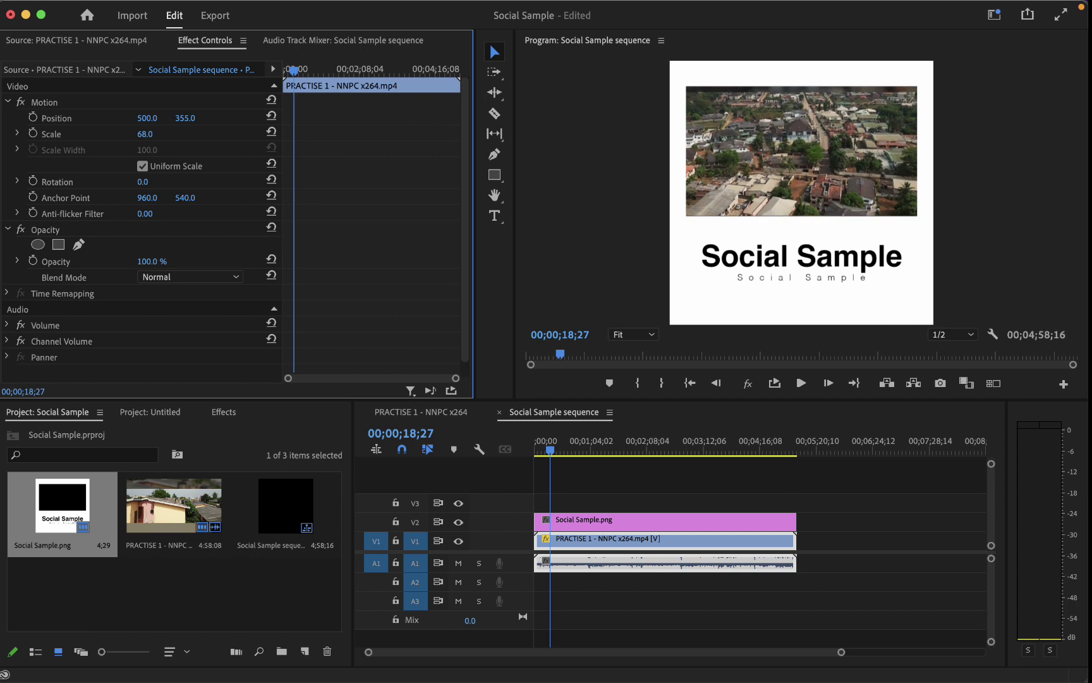
Preview the sequence from its start and set the video clip's vertical position to about 342
{"action": "left_click", "coordinate": [517, 466]}
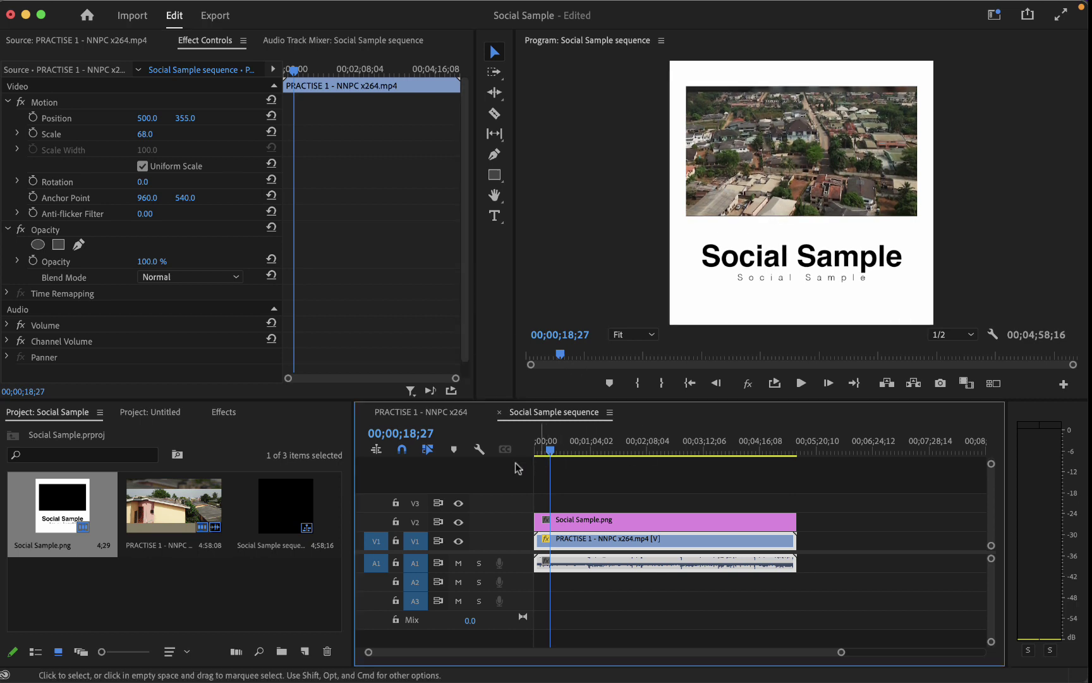
{"action": "key", "text": "Home"}
{"action": "key", "text": "space"}
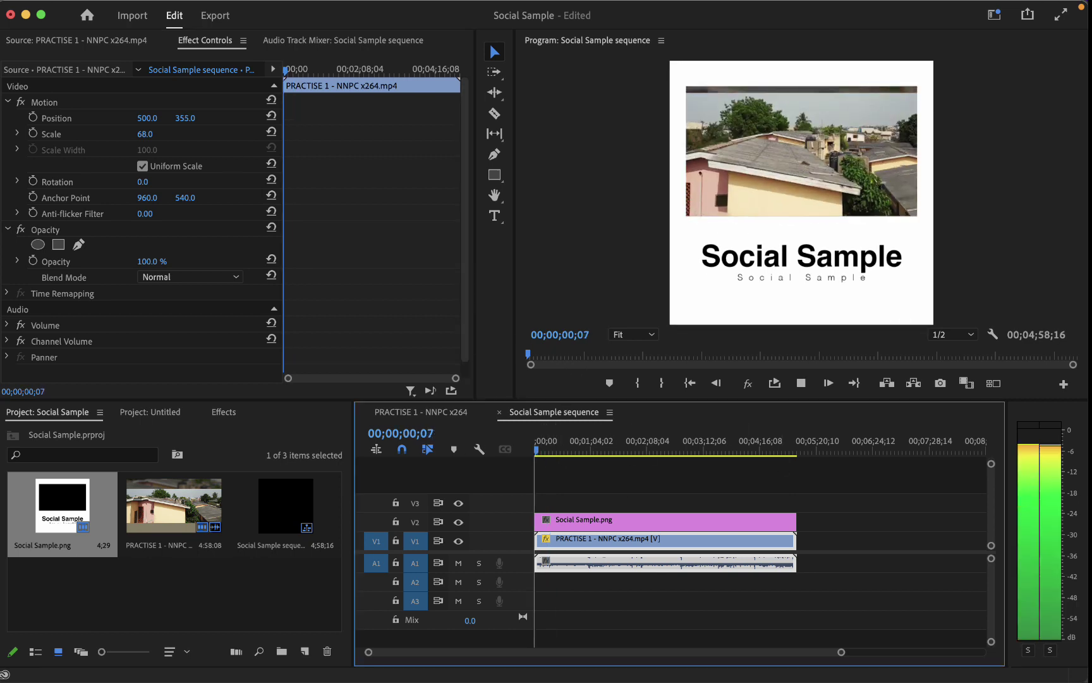
{"action": "key", "text": "space"}
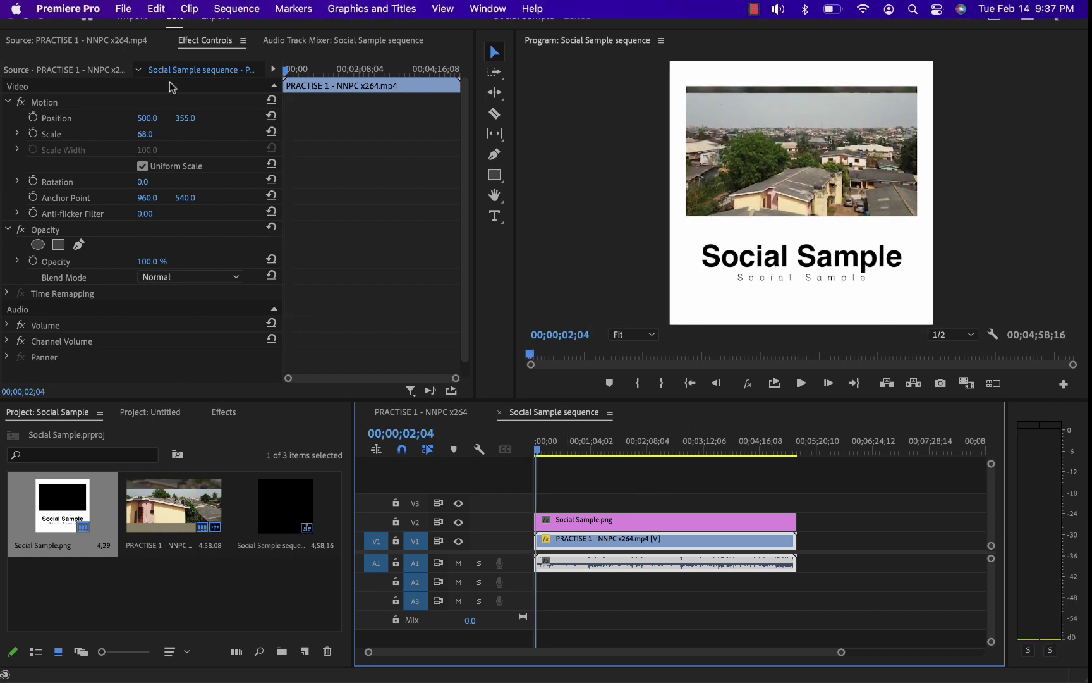
{"action": "left_click_drag", "start_coordinate": [180, 119], "coordinate": [179, 118]}
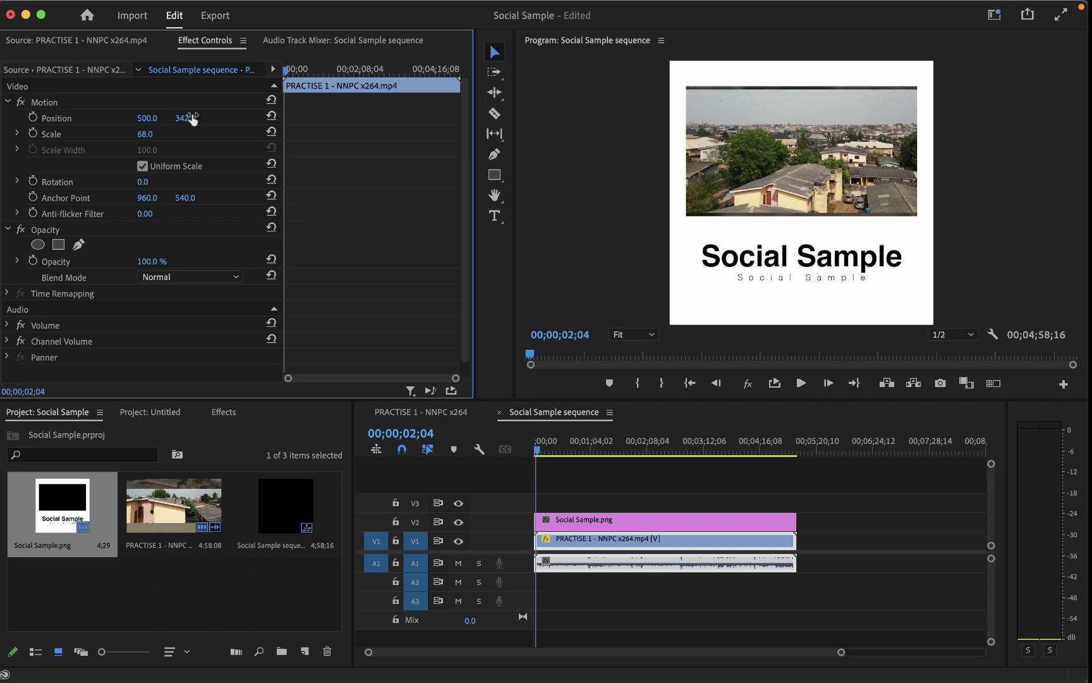
Open PRACTISE 1 - NNPC x264.mp4 in the Source monitor and play it from about 14 seconds to examine its borders
{"action": "double_click", "coordinate": [168, 510]}
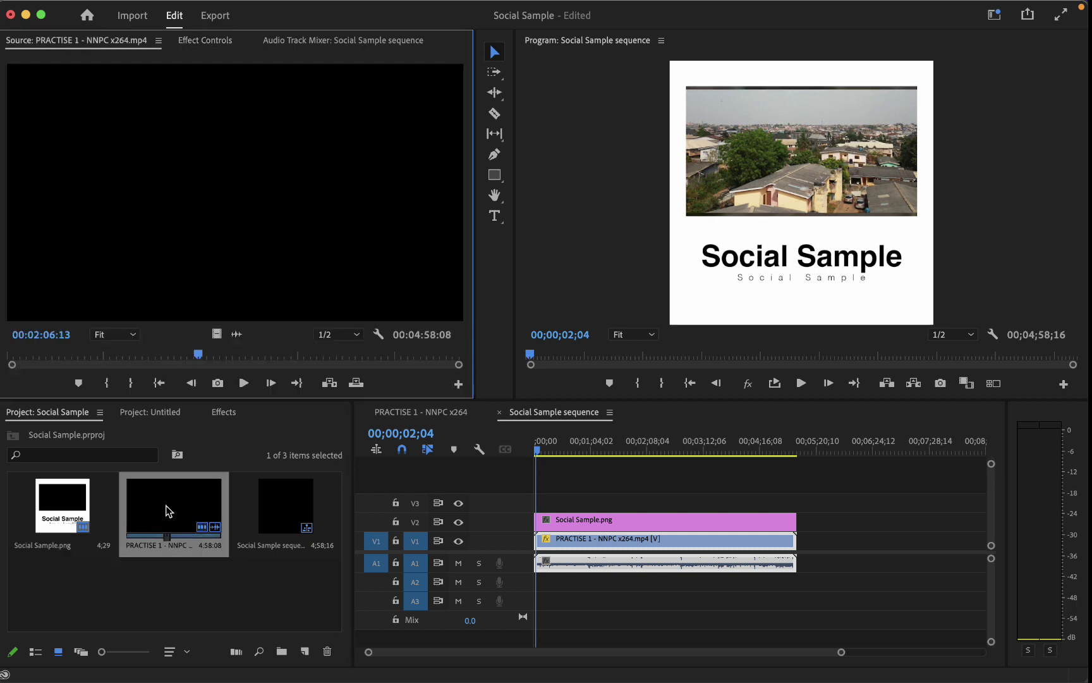
{"action": "left_click", "coordinate": [29, 355]}
{"action": "key", "text": "space"}
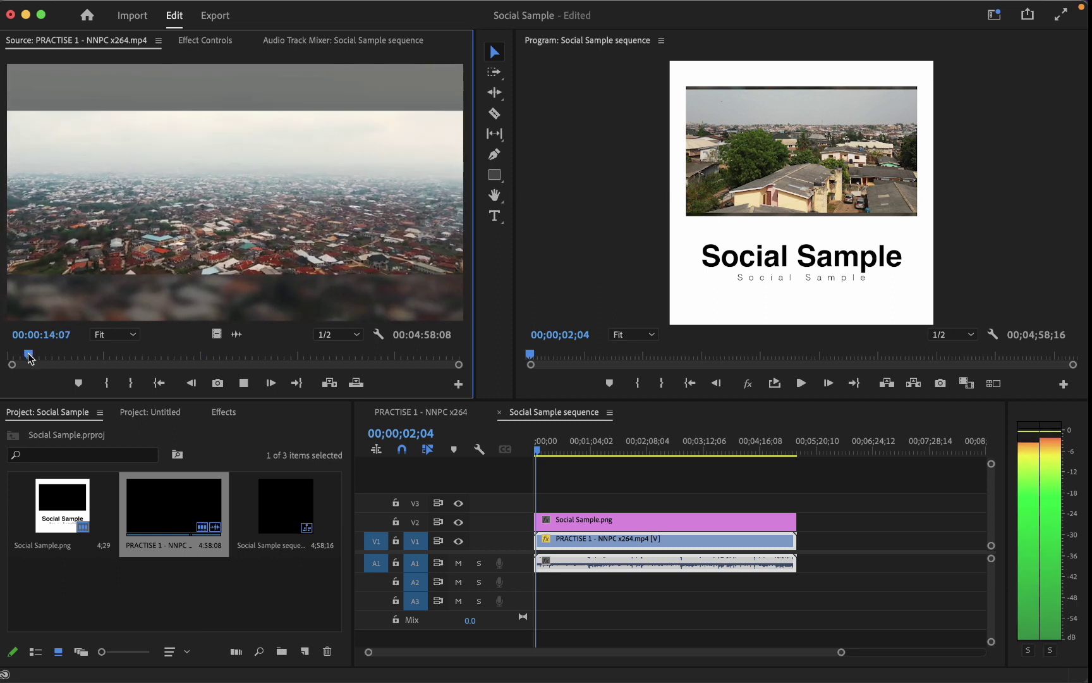
{"action": "key", "text": "space"}
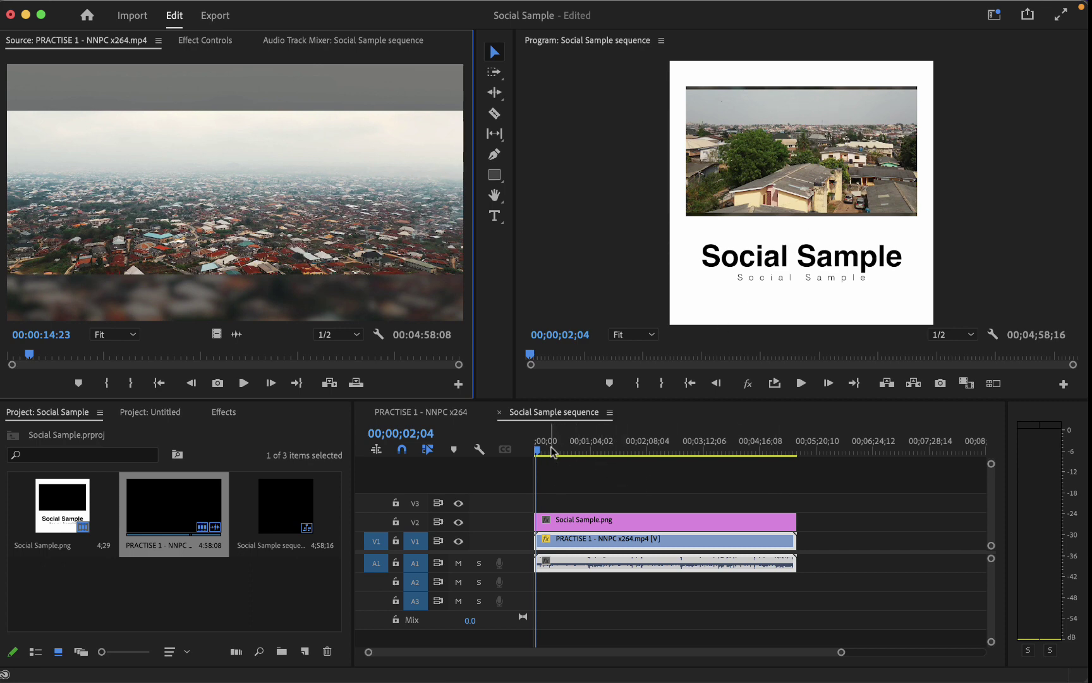
Play the sequence from its start and enlarge the Program monitor to check the framed video
{"action": "mouse_move", "coordinate": [548, 447]}
{"action": "left_mouse_down"}
{"action": "mouse_move", "coordinate": [652, 445]}
{"action": "mouse_move", "coordinate": [527, 445]}
{"action": "left_mouse_up"}
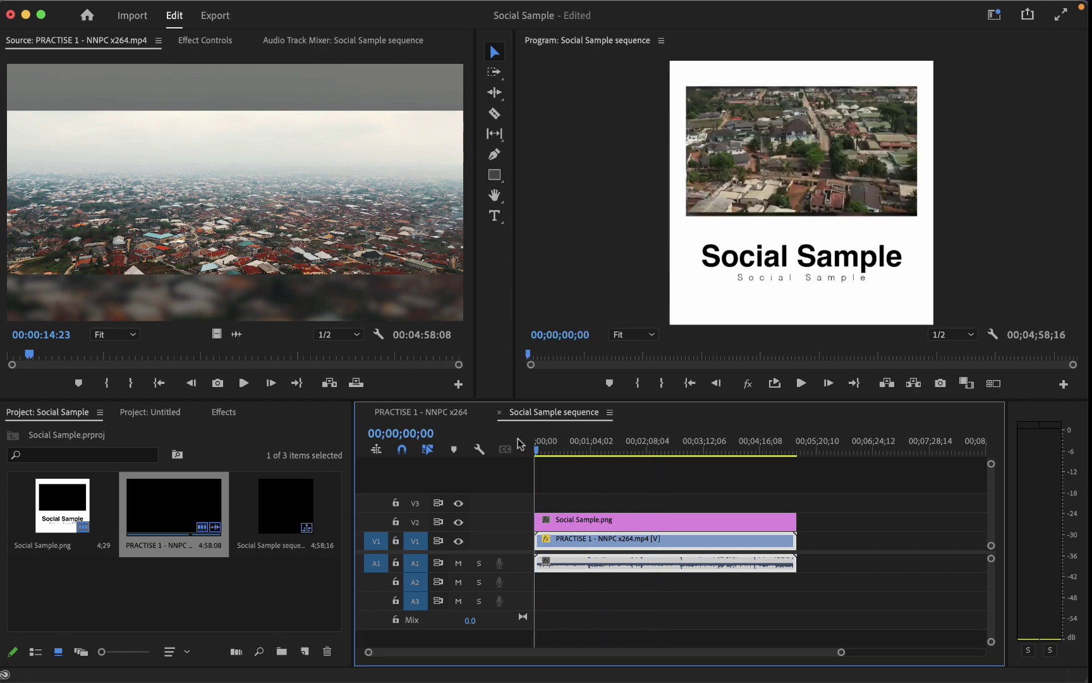
{"action": "key", "text": "space"}
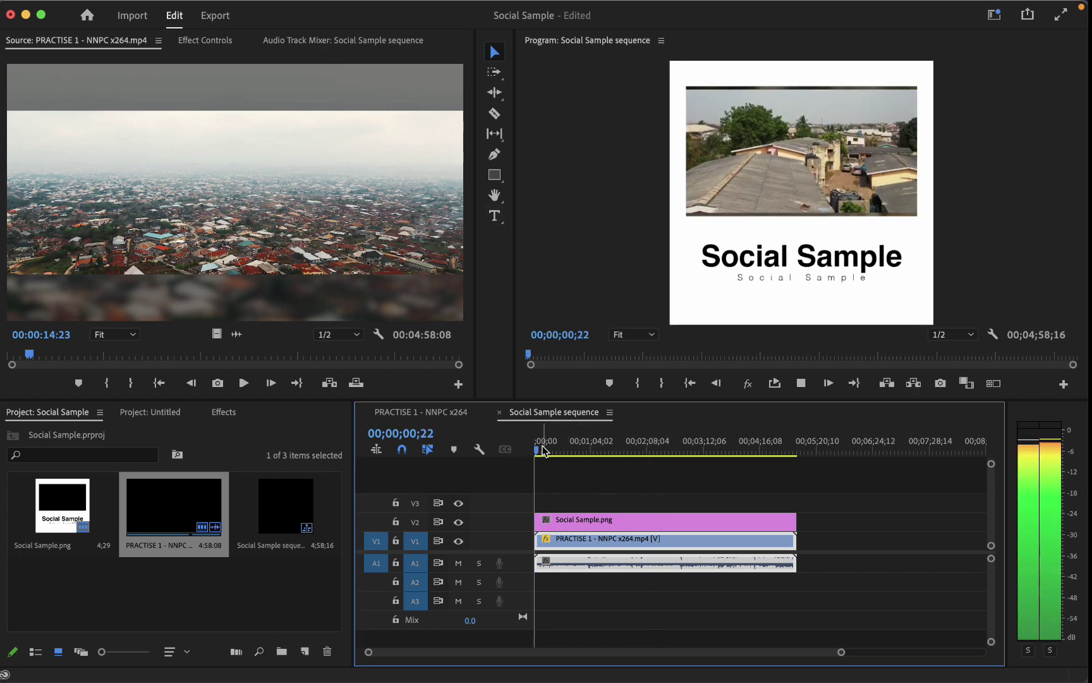
{"action": "left_click_drag", "start_coordinate": [514, 258], "coordinate": [138, 256]}
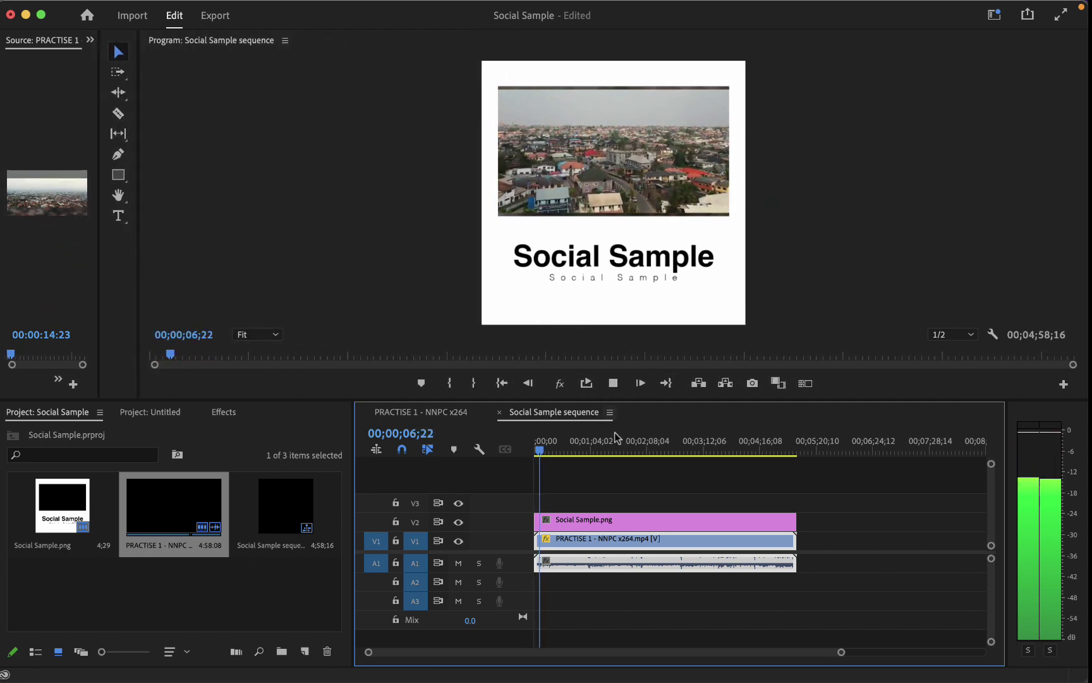
{"action": "left_click_drag", "start_coordinate": [616, 403], "coordinate": [616, 507]}
{"action": "key", "text": "space"}
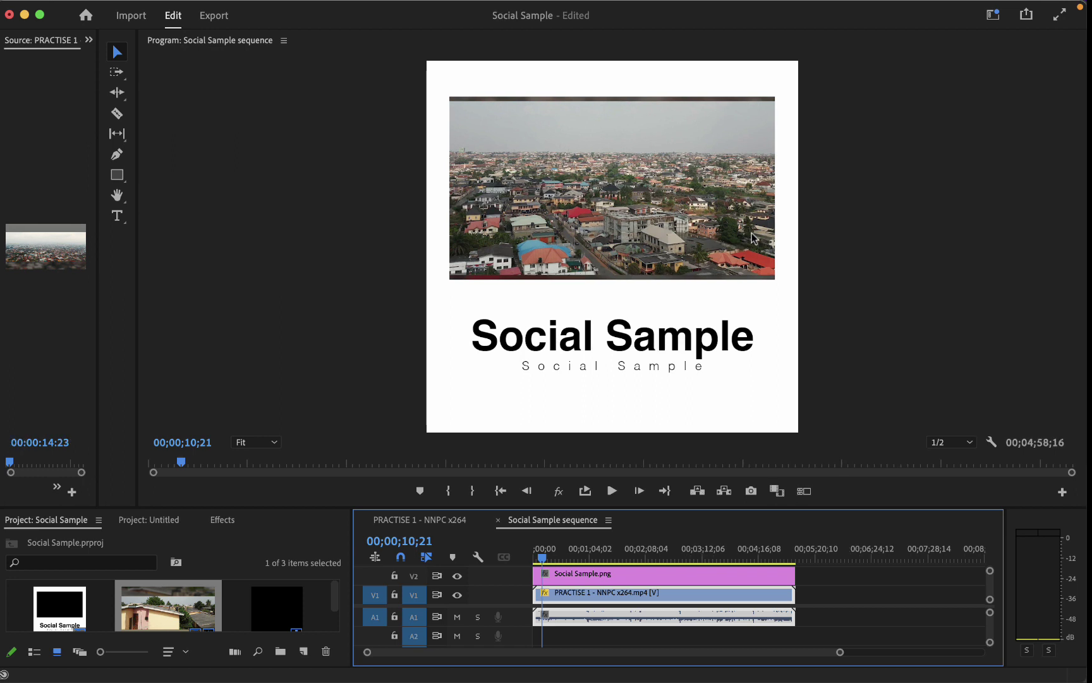
{"action": "mouse_move", "coordinate": [872, 4]}
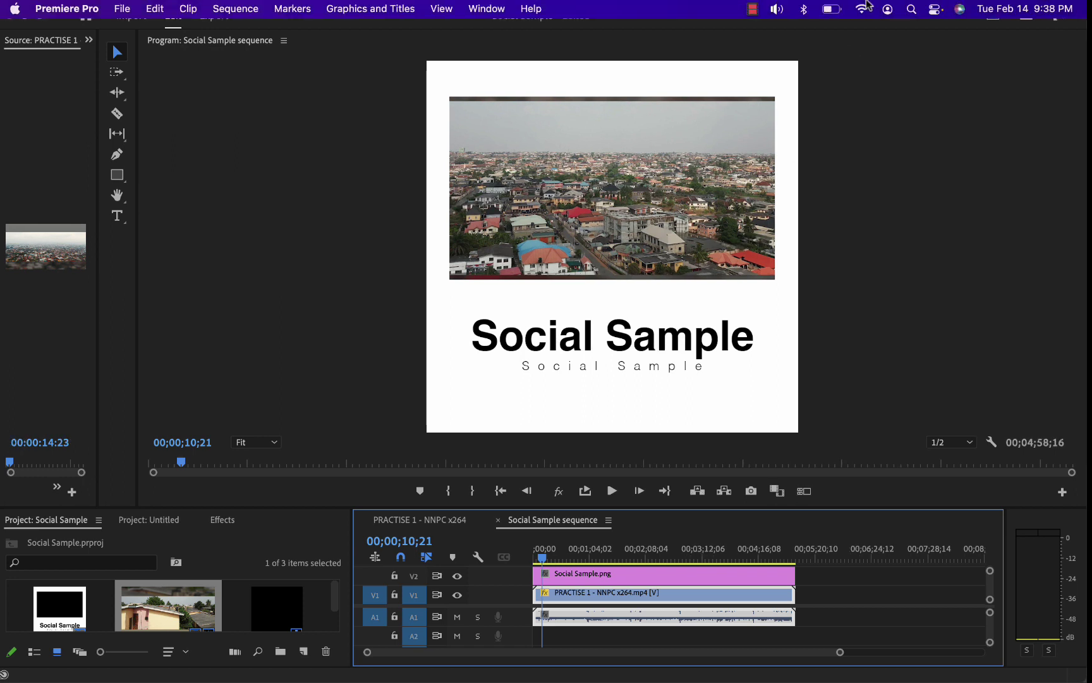
{"action": "left_click", "coordinate": [755, 10]}
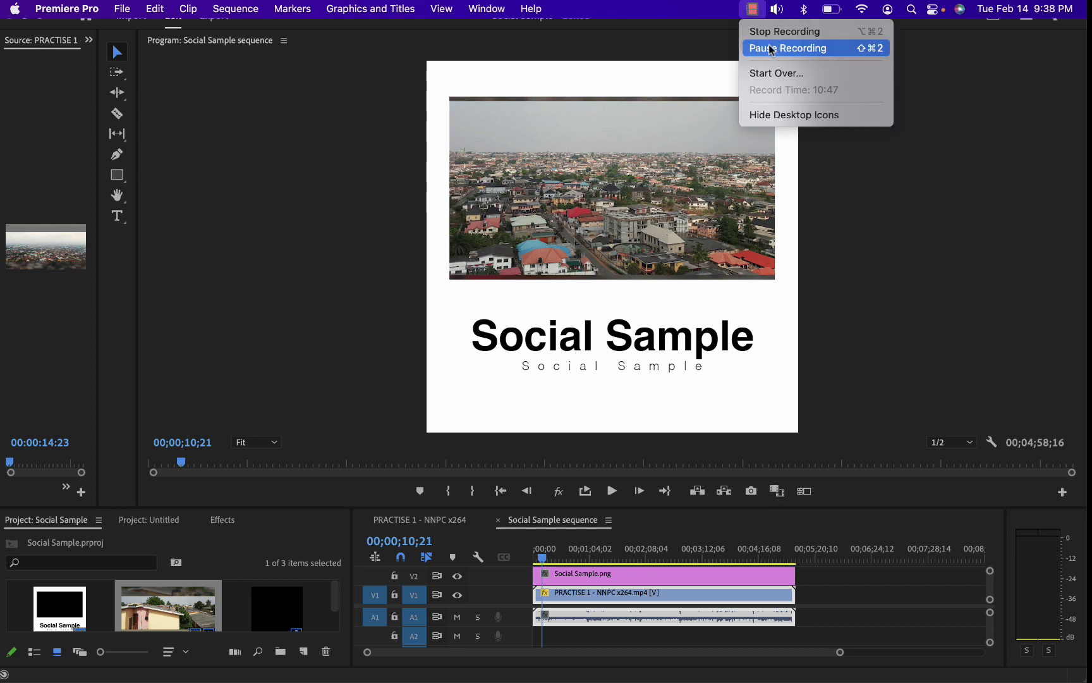